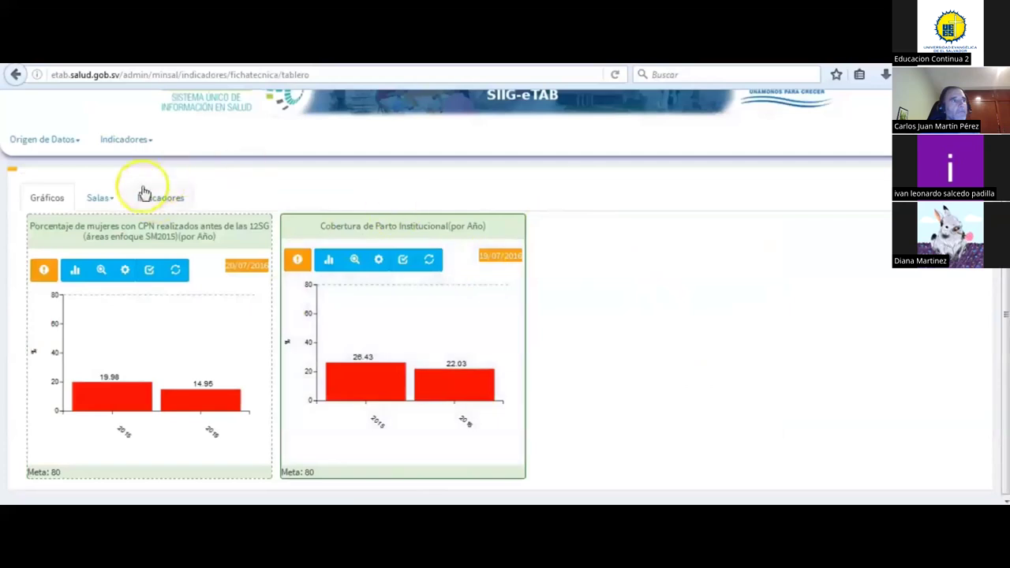
Step: Add the indicator "Porcentaje de niños 6-23 meses a los que se les indicó 120 sobres de MNP en el período" to the charts and return to them
scroll(896, 277, "down", 2)
scroll(895, 278, "down", 3)
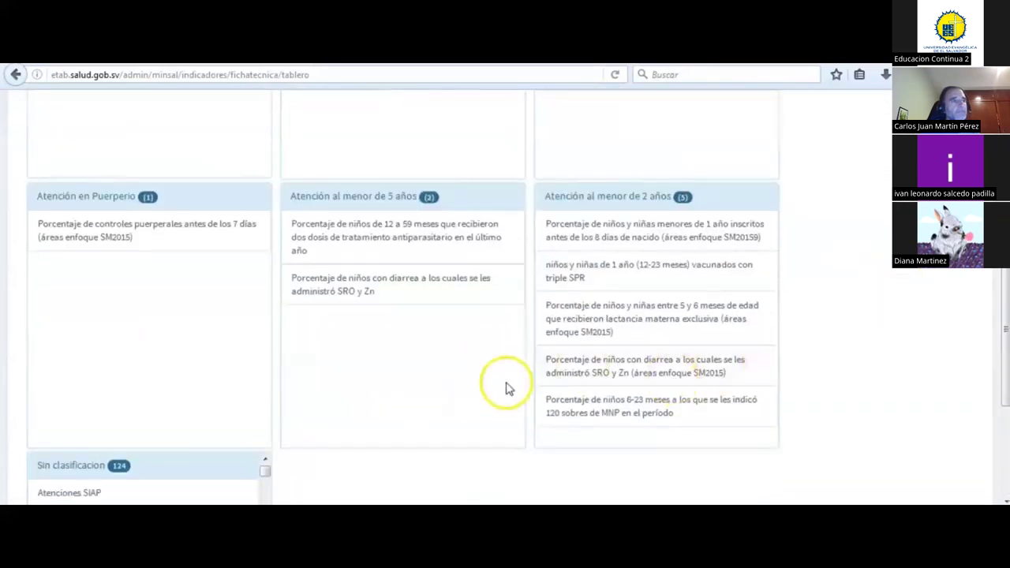
left_click(609, 409)
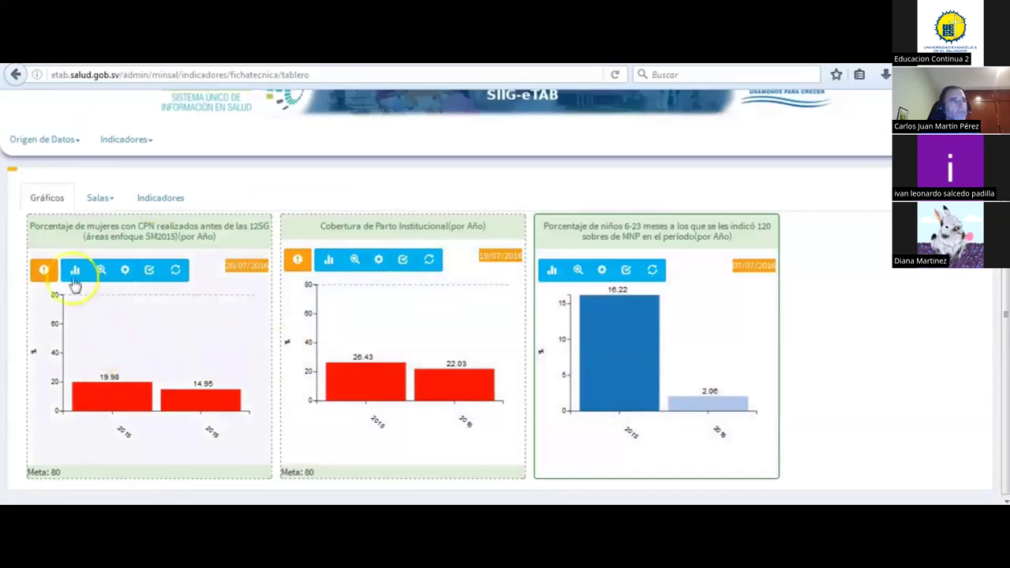
left_click(162, 198)
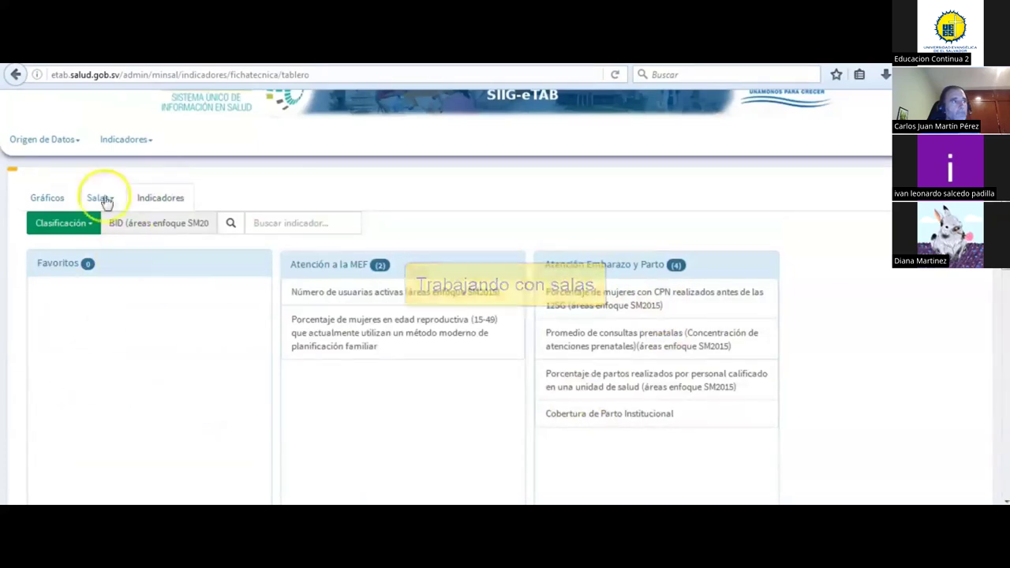
left_click(43, 196)
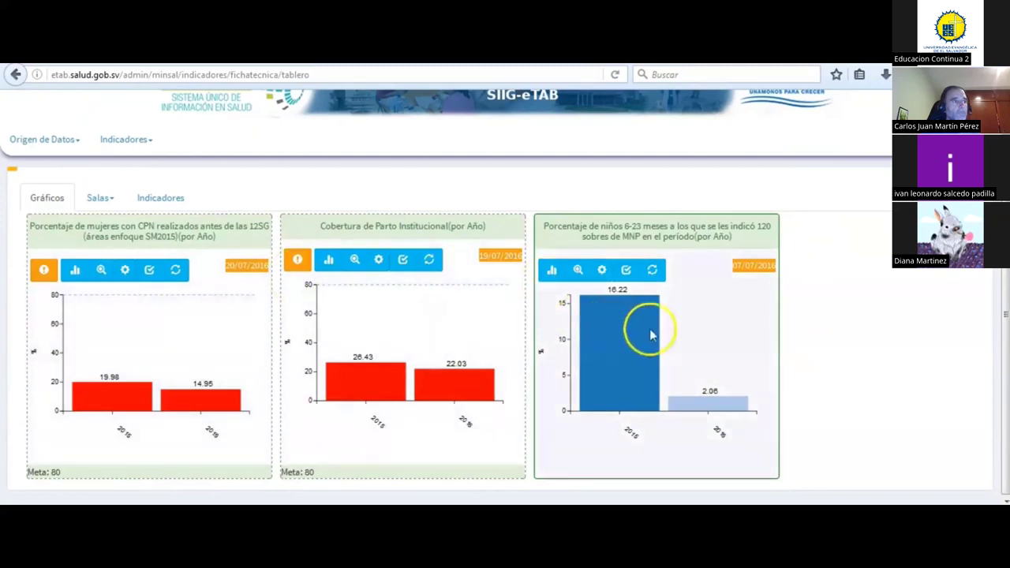
Step: Save the current charts as a new situational room named "Sala de prueba" and go back to the charts
left_click(98, 199)
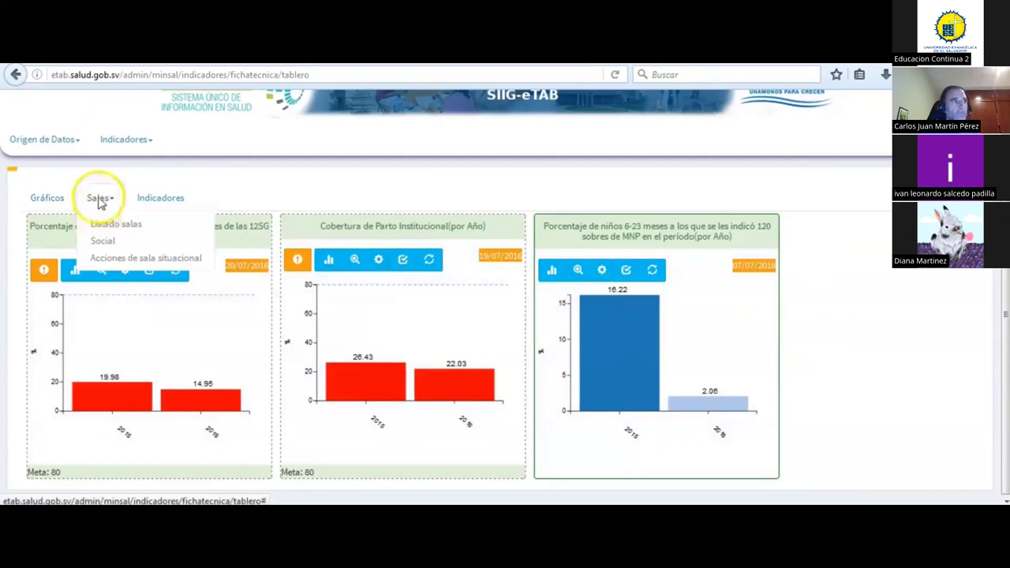
left_click(116, 225)
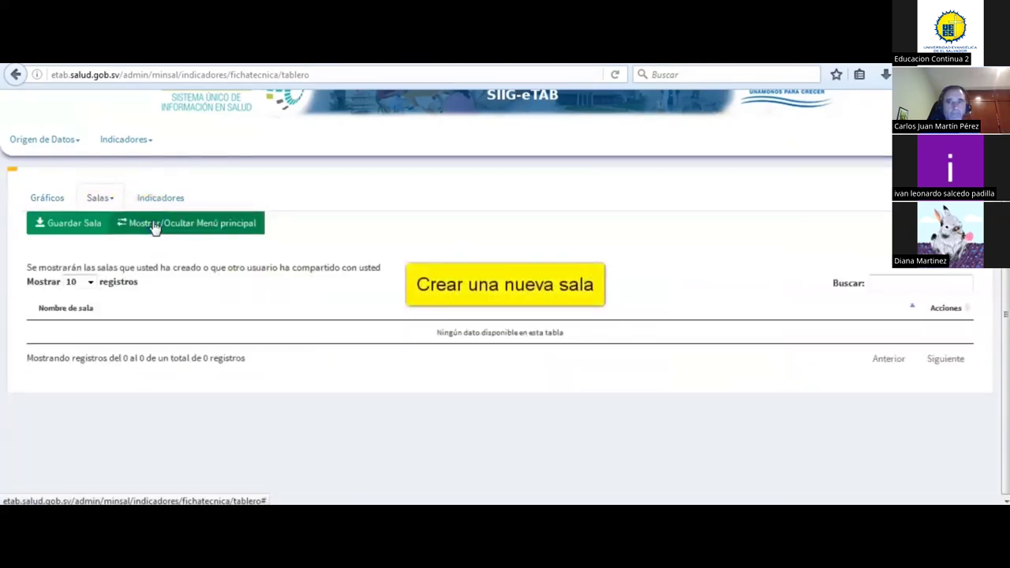
left_click(67, 227)
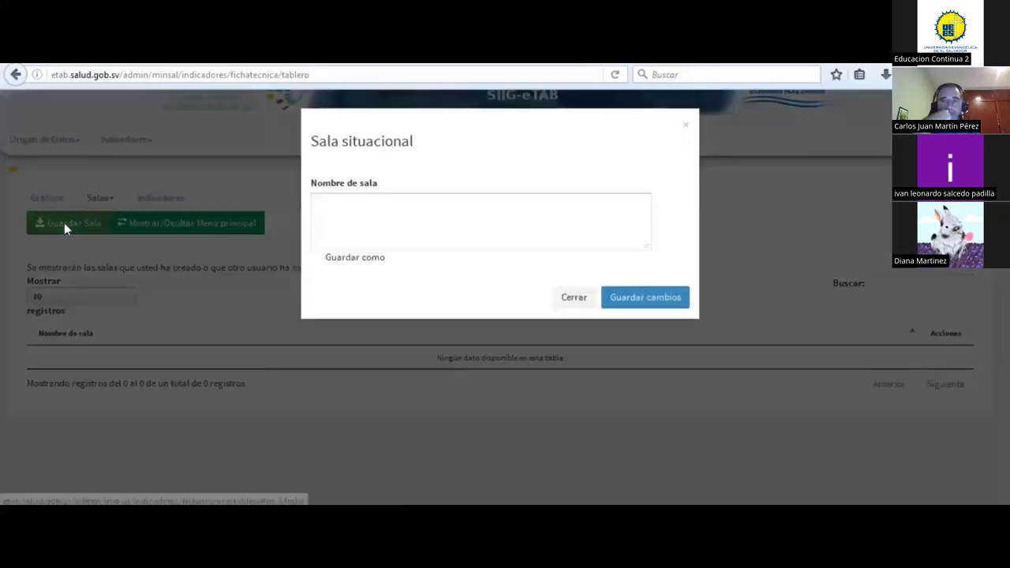
left_click(417, 210)
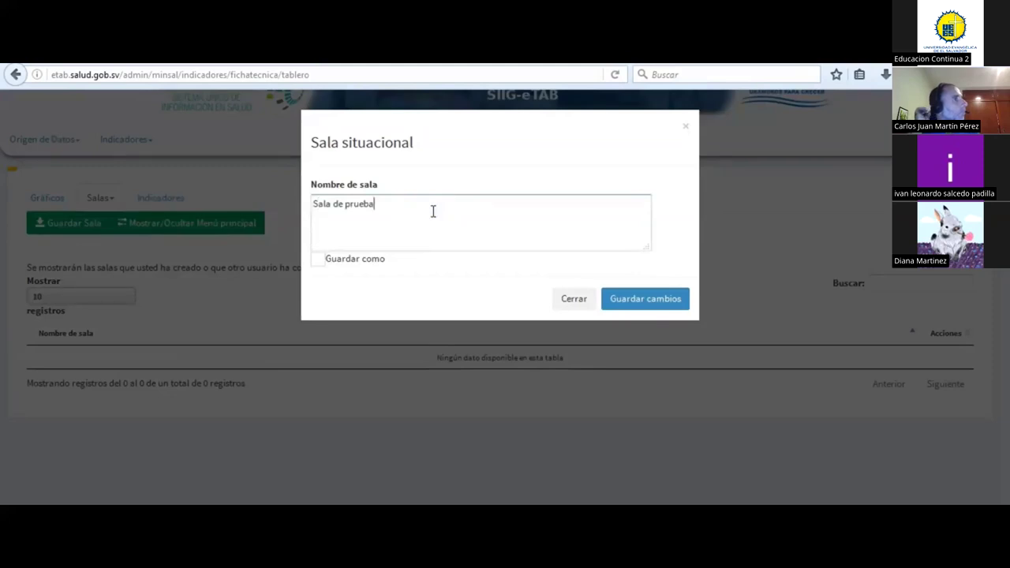
left_click(660, 299)
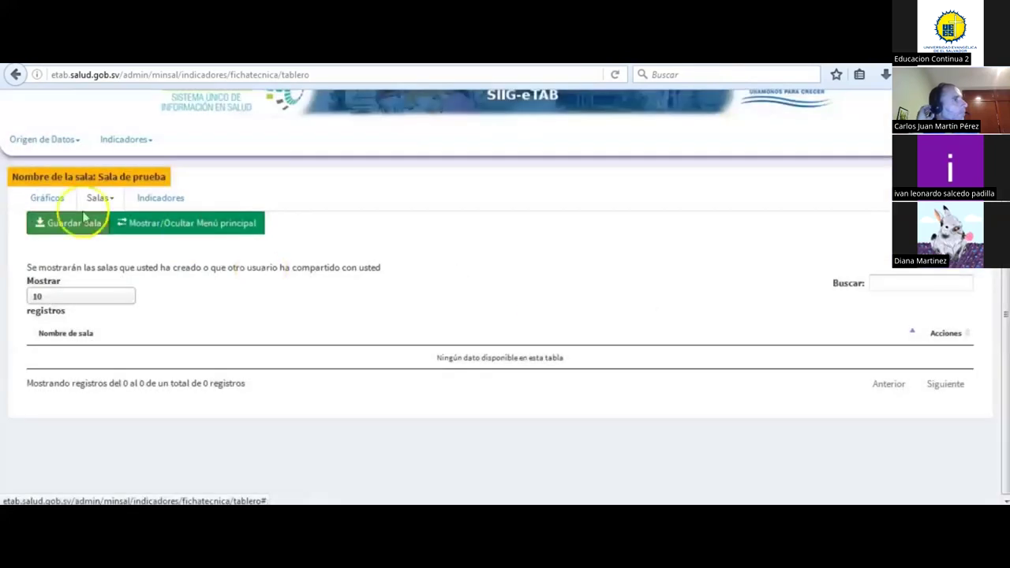
left_click(37, 203)
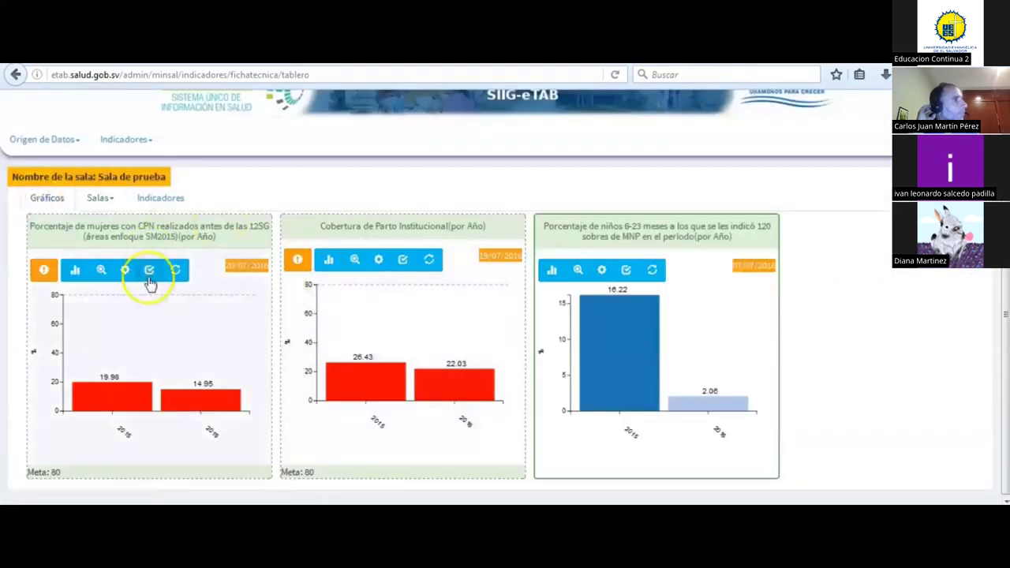
Step: Open the saved room "Sala de prueba" from the room list to load its charts
left_click(193, 199)
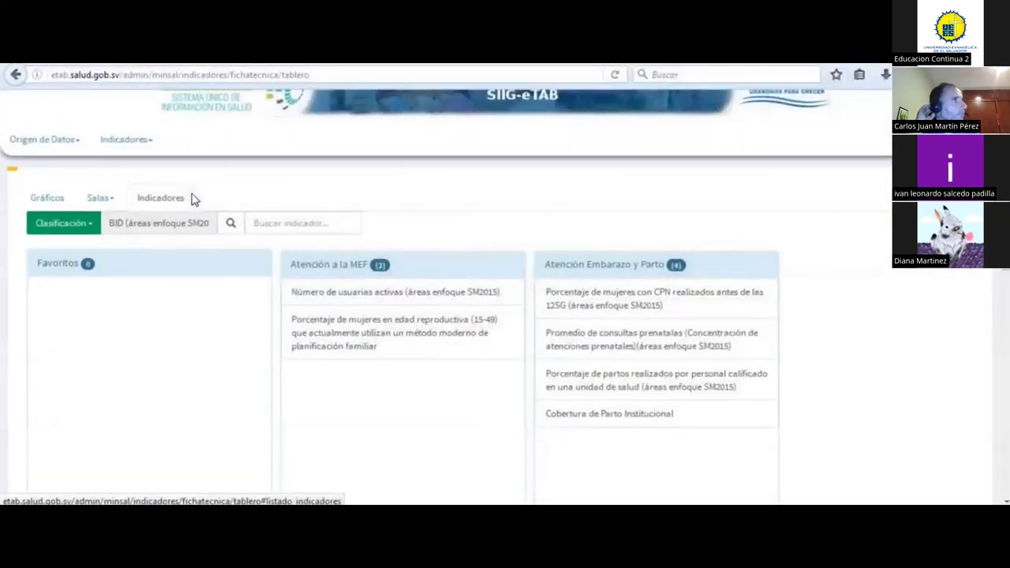
left_click(93, 199)
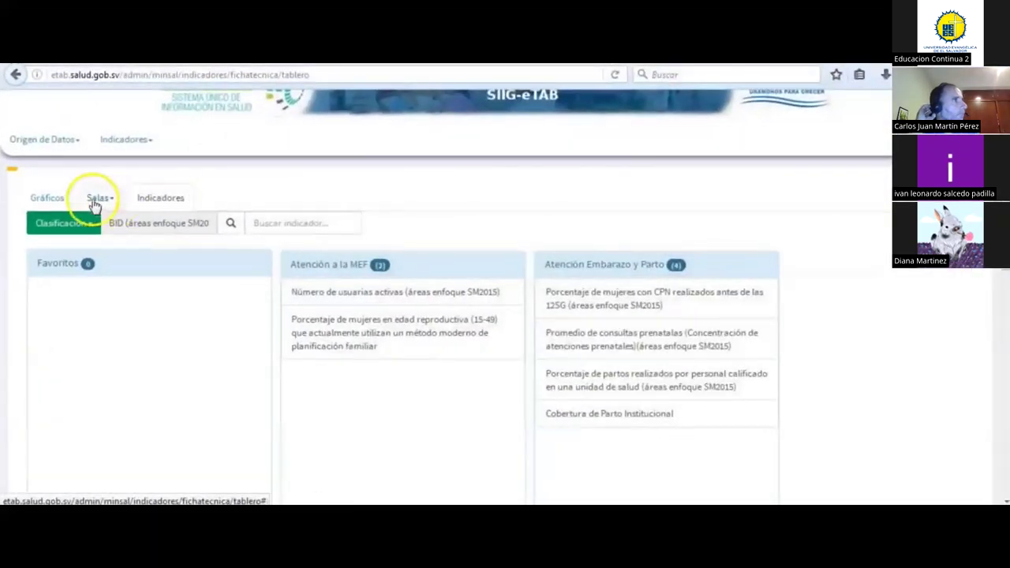
left_click(126, 228)
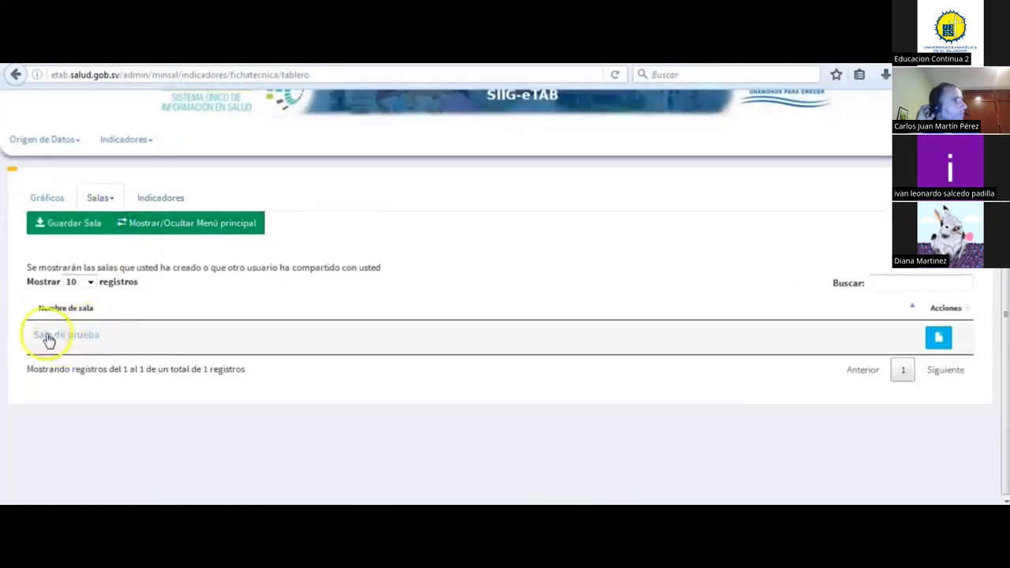
left_click(47, 198)
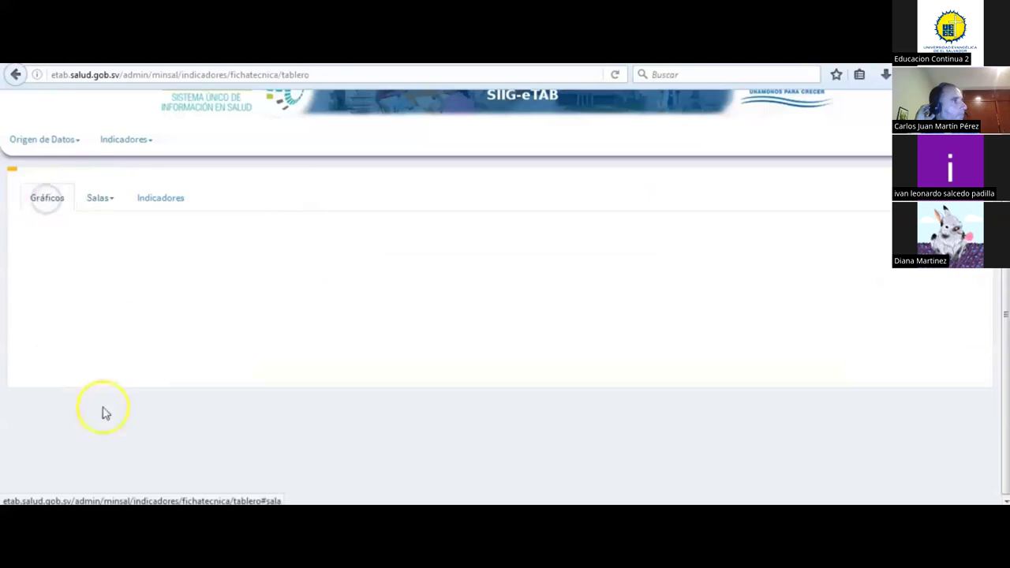
left_click(100, 198)
left_click(107, 225)
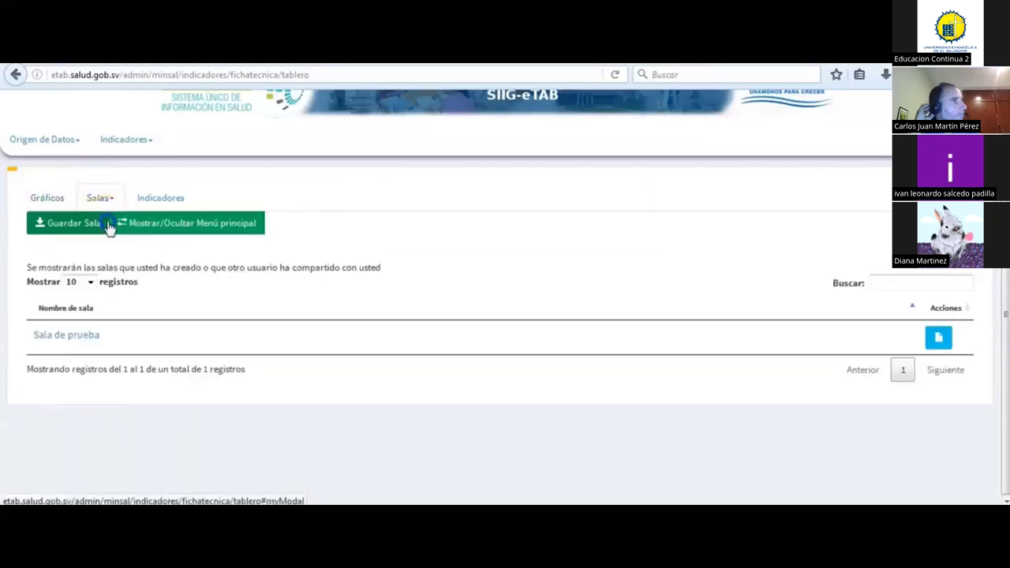
left_click(67, 337)
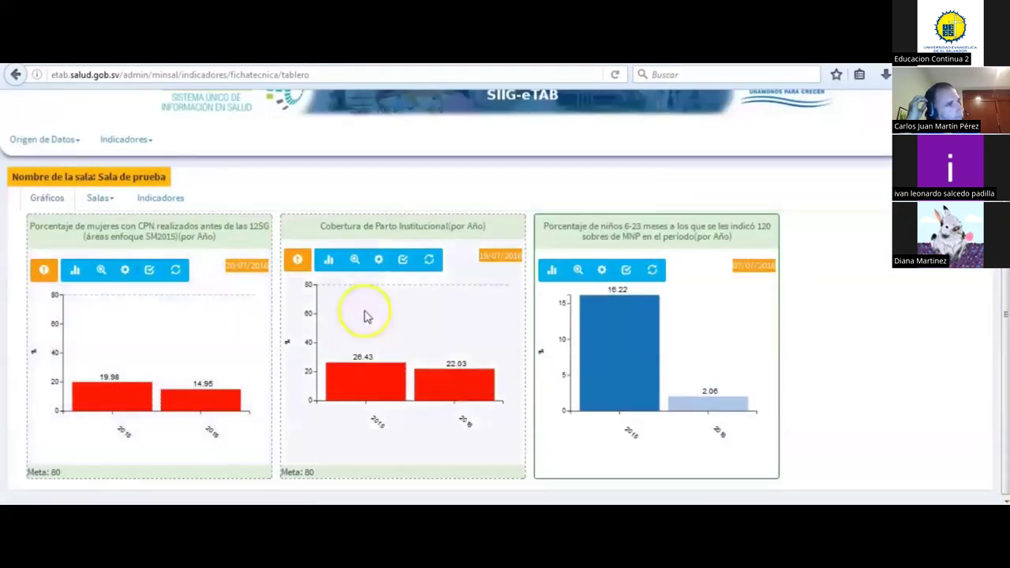
Step: Share "Sala de prueba" with another user by choosing a name from the list in the room's social options
left_click(105, 199)
left_click(107, 241)
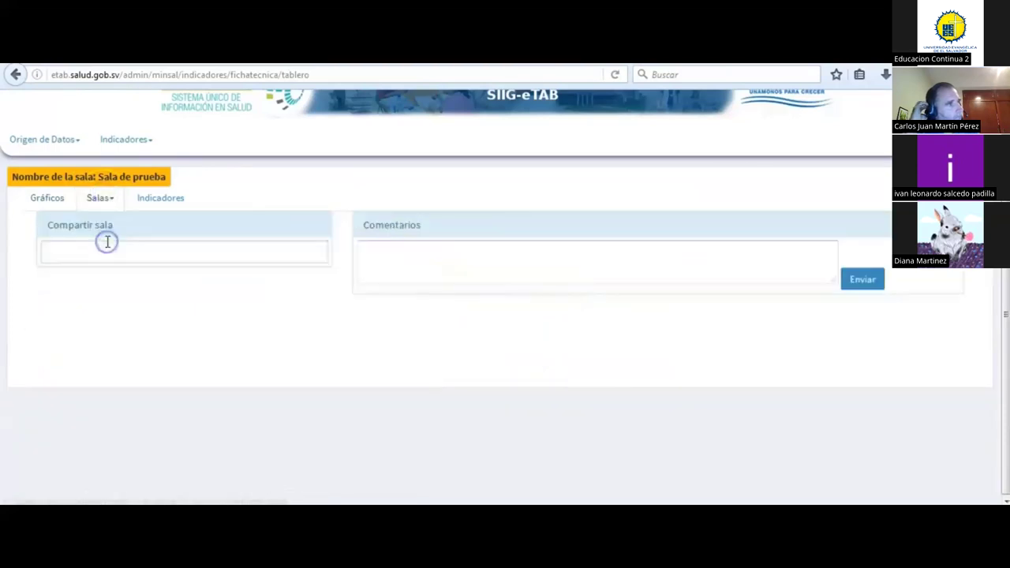
left_click(90, 244)
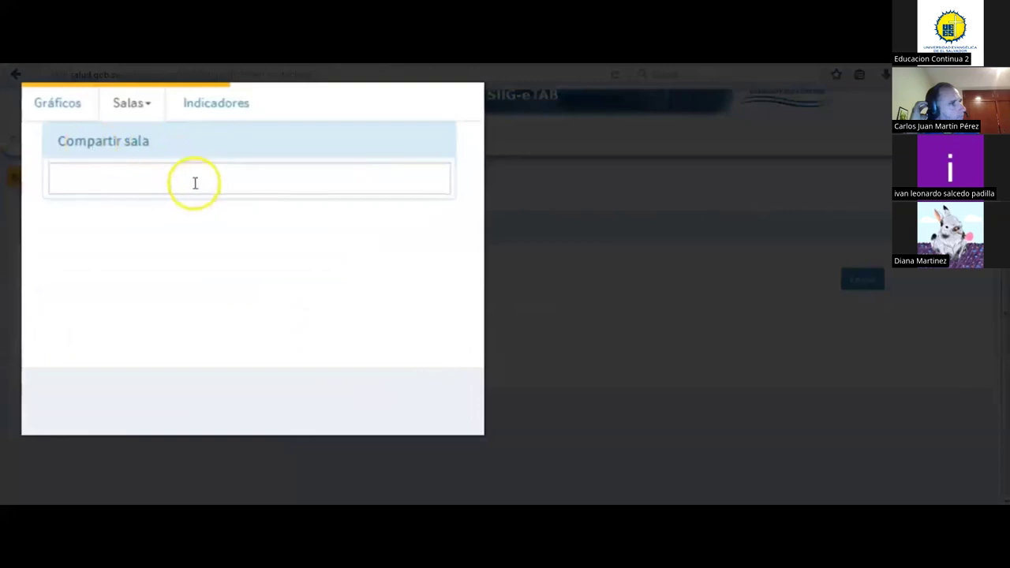
left_click(223, 181)
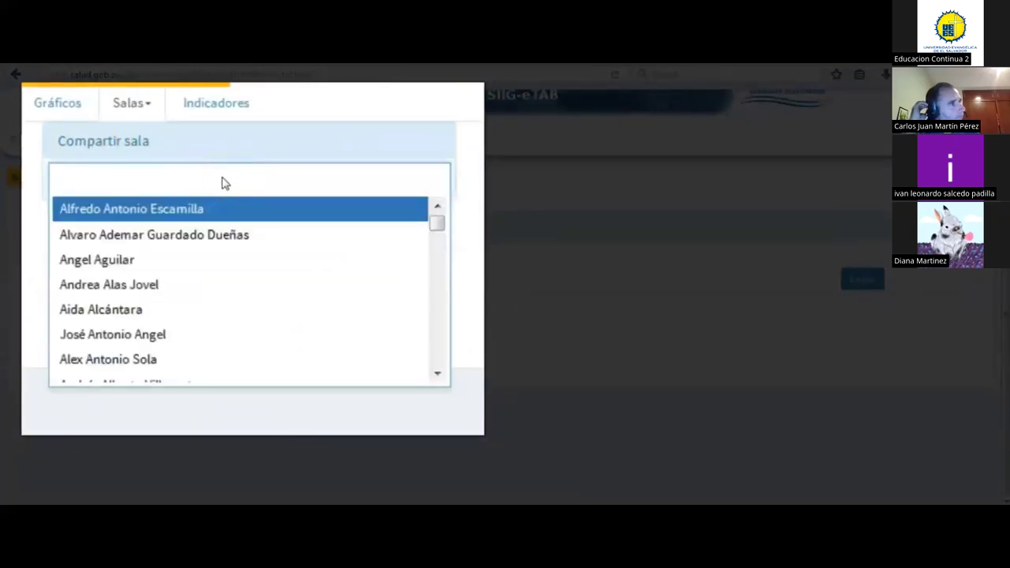
left_click(115, 261)
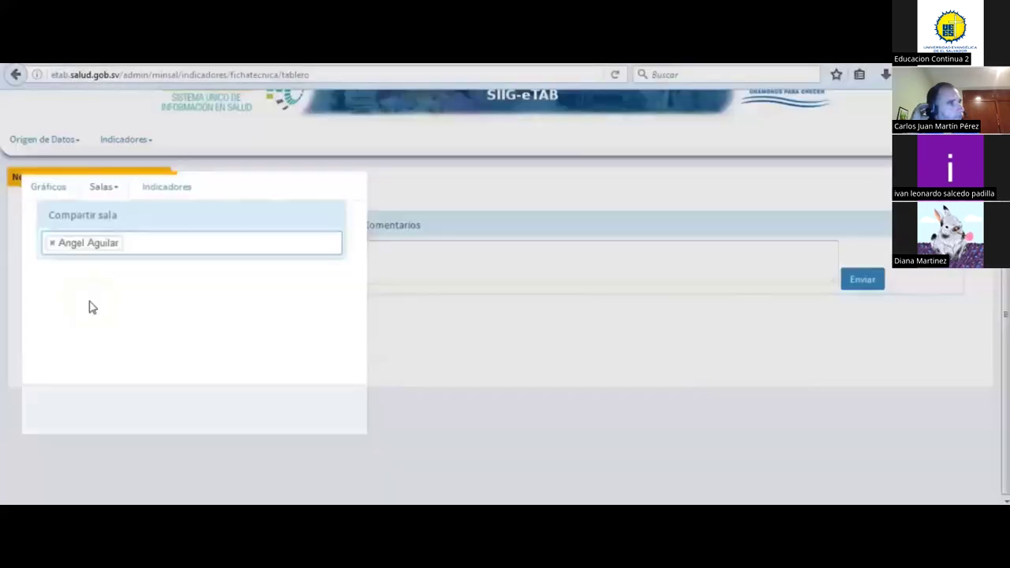
left_click(129, 268)
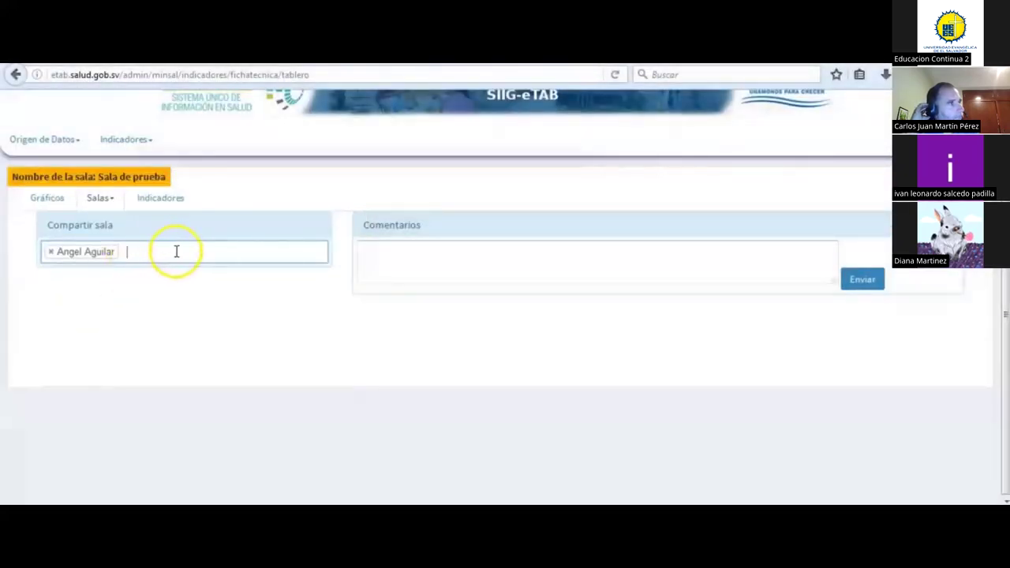
Step: Post two comments on the room: "Comentario corto sobre la sala" and "segundo comentario"
left_click(261, 249)
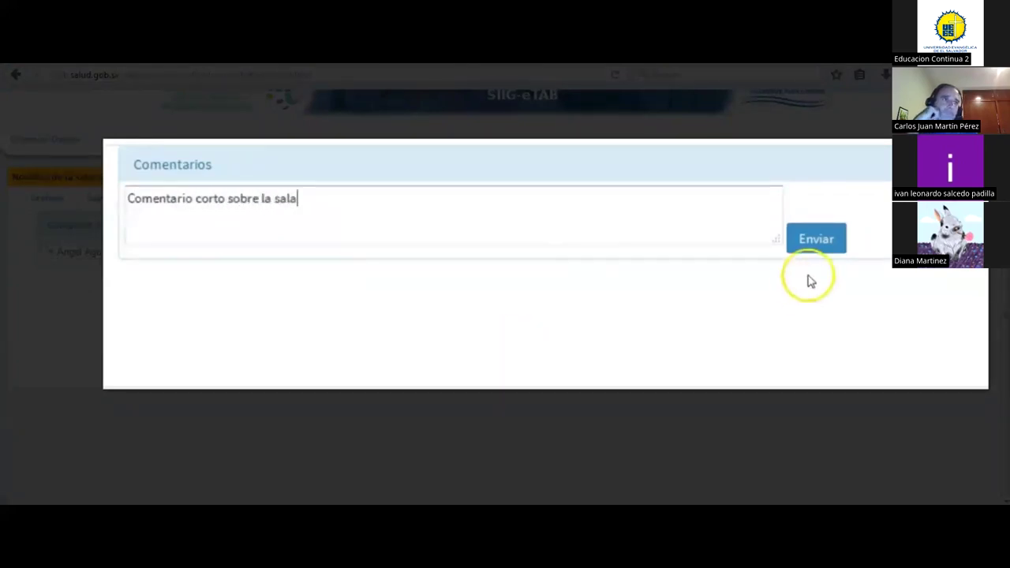
left_click(814, 237)
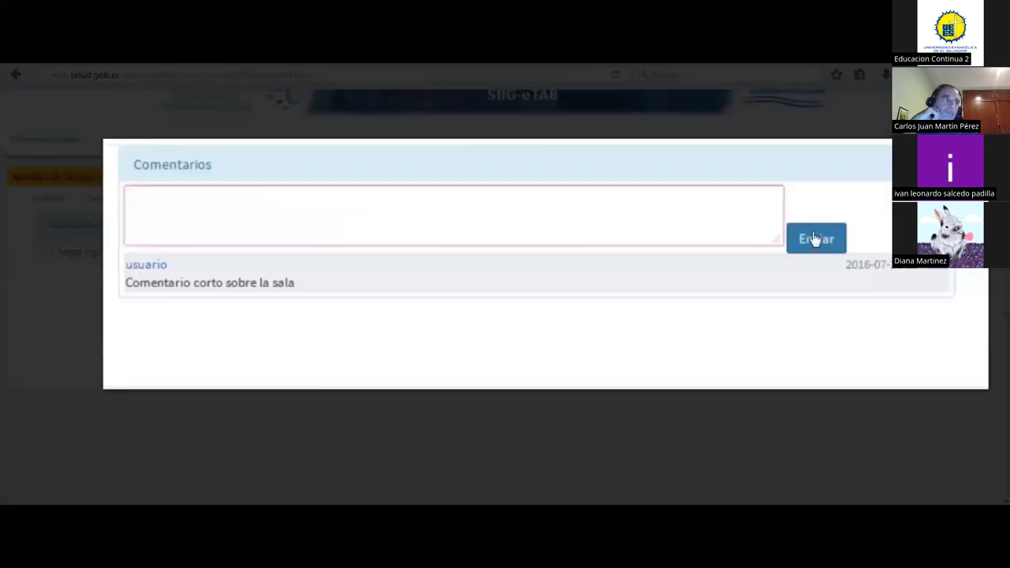
left_click(275, 226)
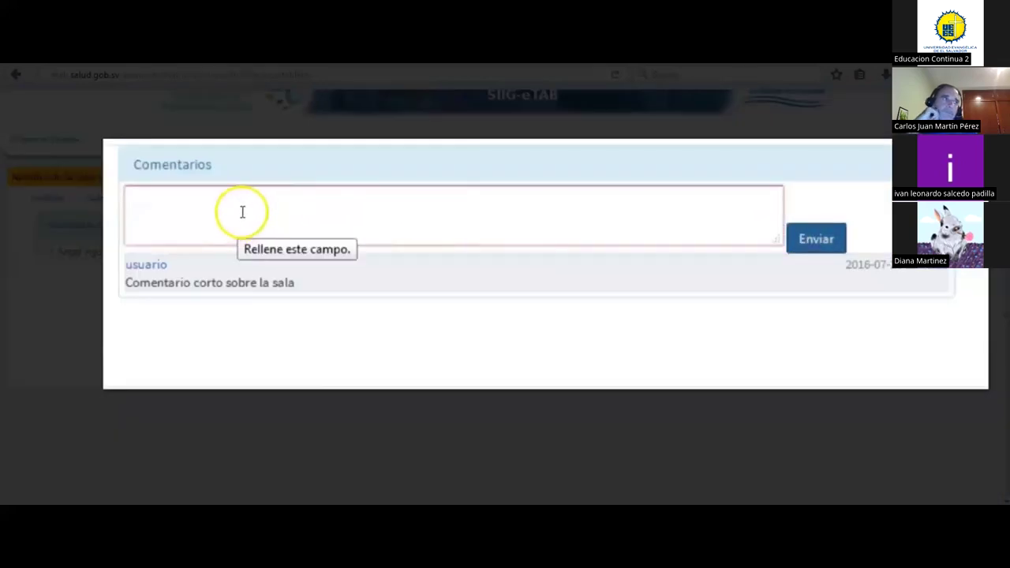
left_click(243, 212)
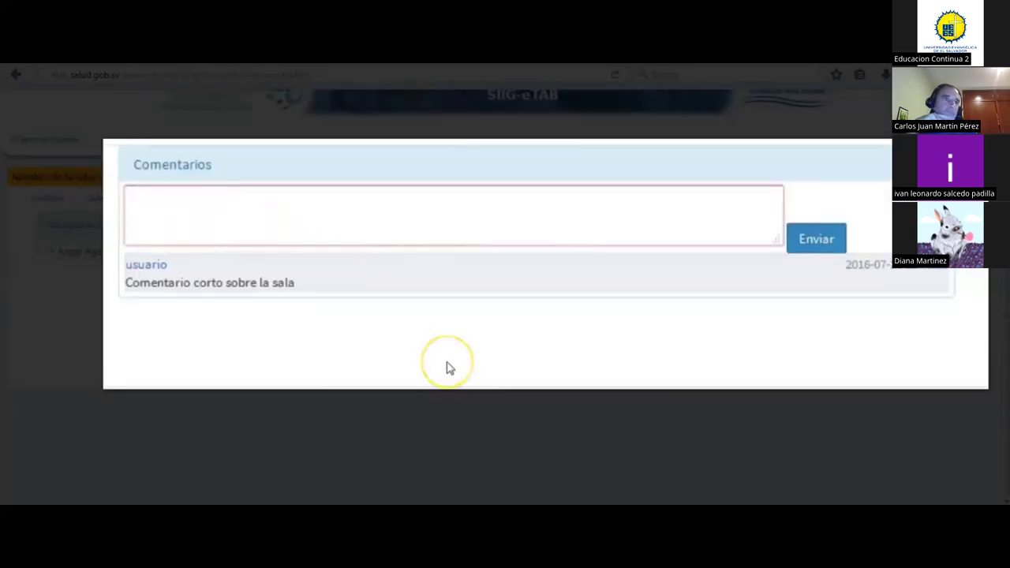
type("segundo comentario")
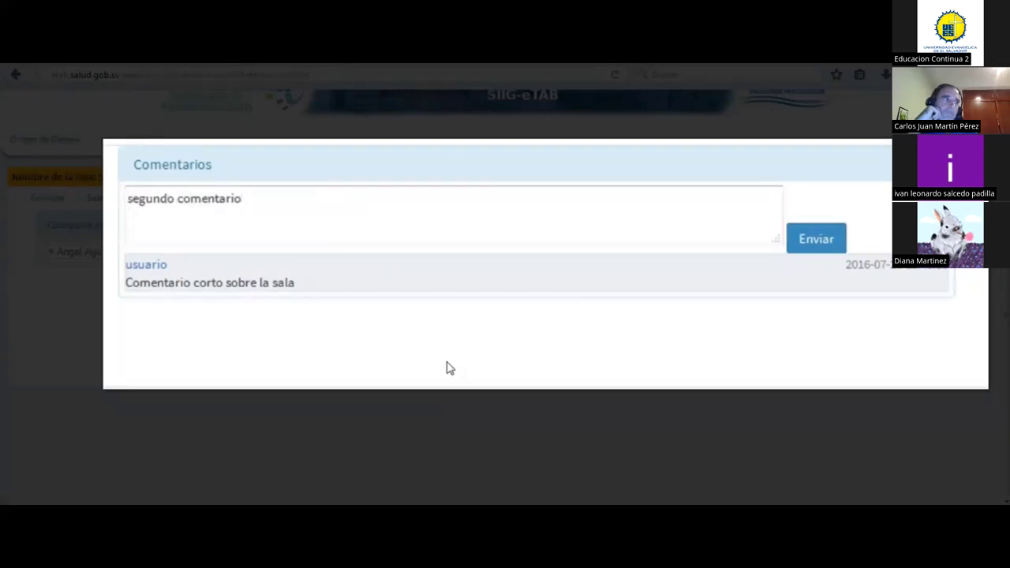
left_click(816, 238)
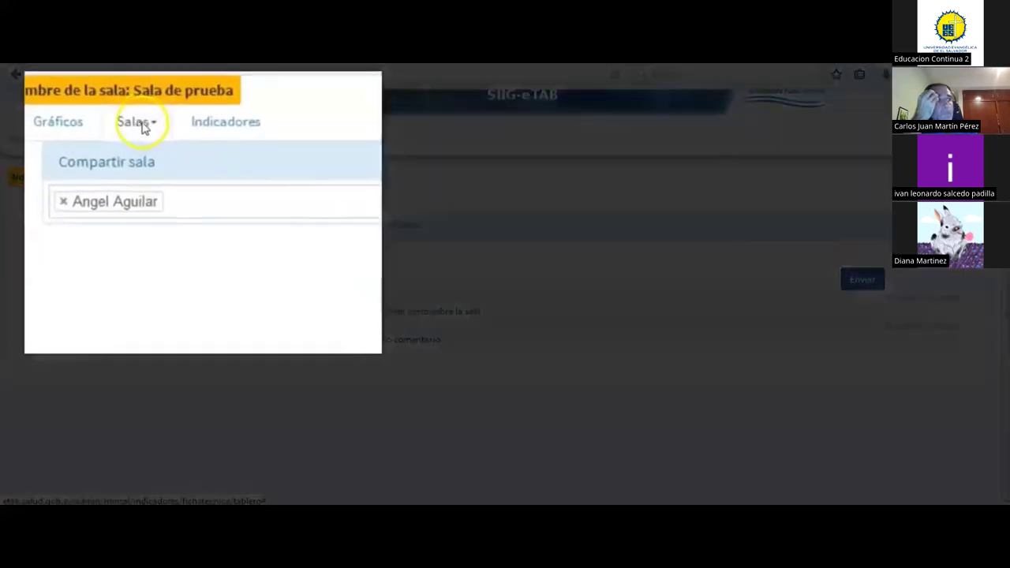
Step: Save a situational room action reading "Se acordó revisar los casos más representativos", with two doctors' names as responsible and no observations
left_click(143, 126)
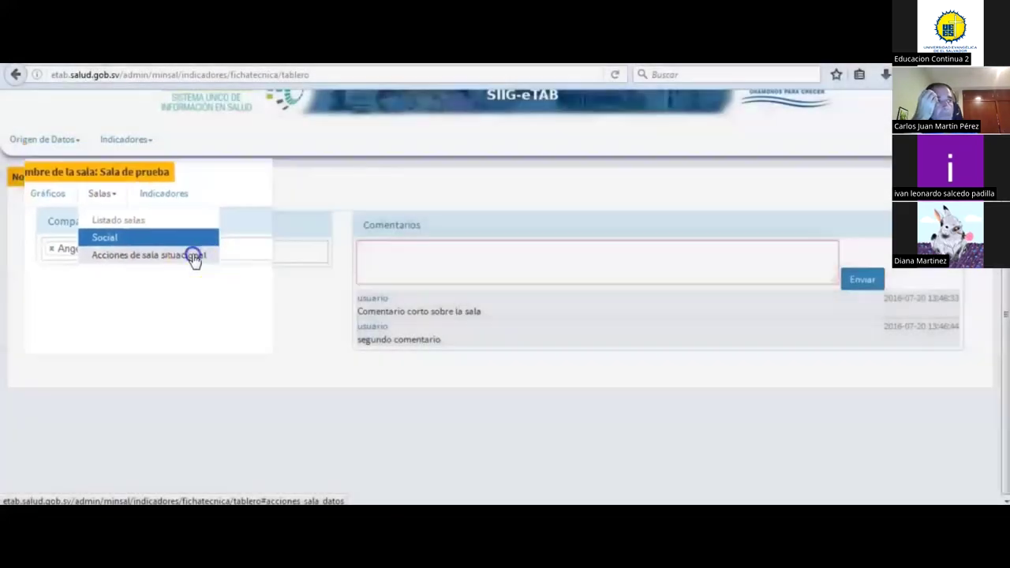
left_click(256, 211)
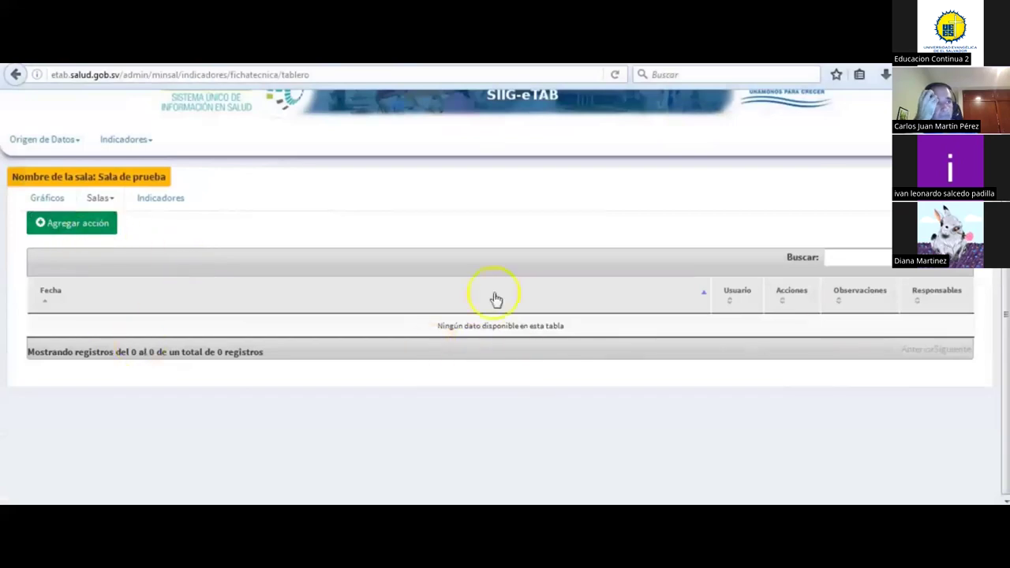
left_click(69, 225)
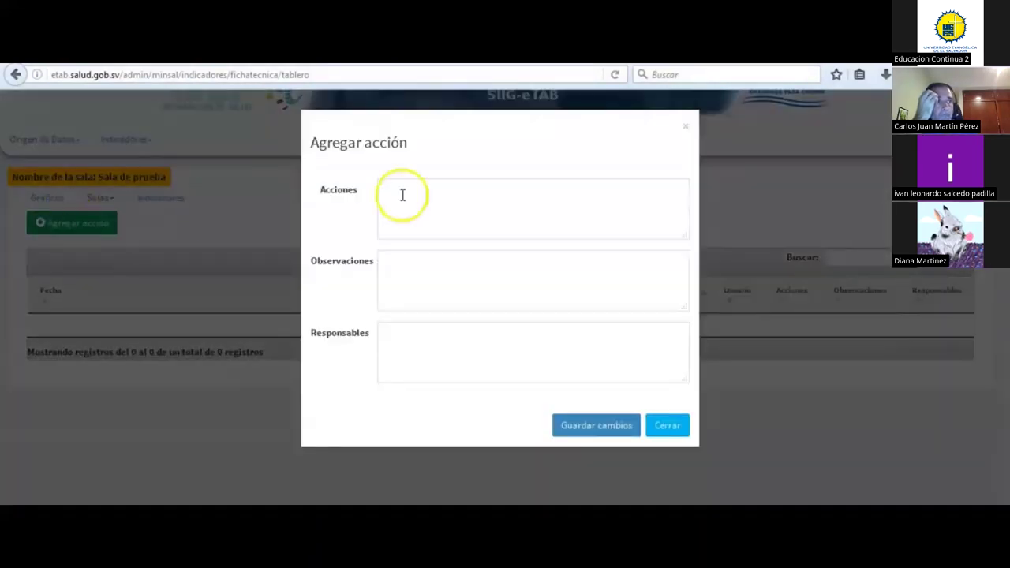
left_click(496, 198)
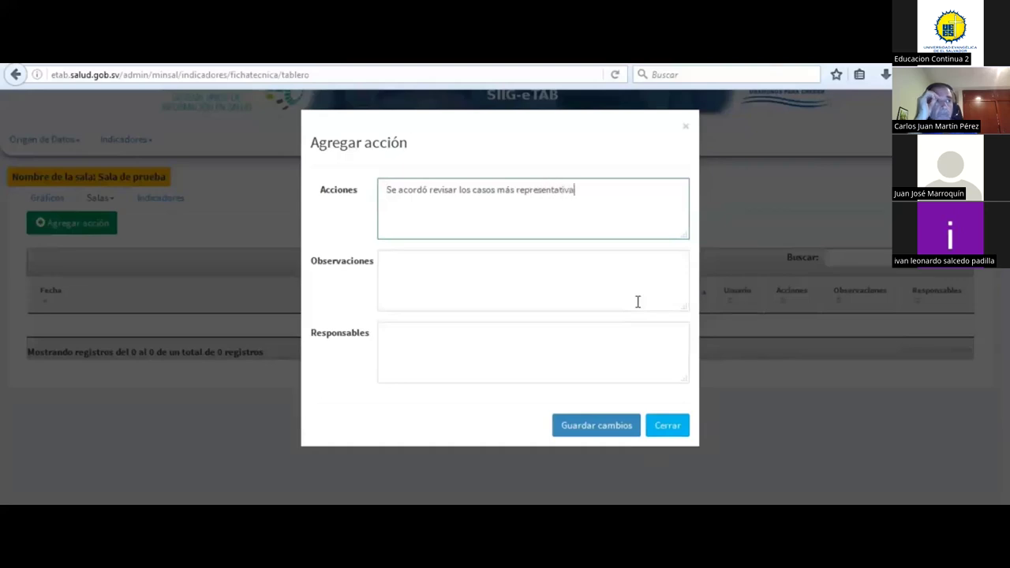
key("BackSpace")
type("o")
left_click(633, 302)
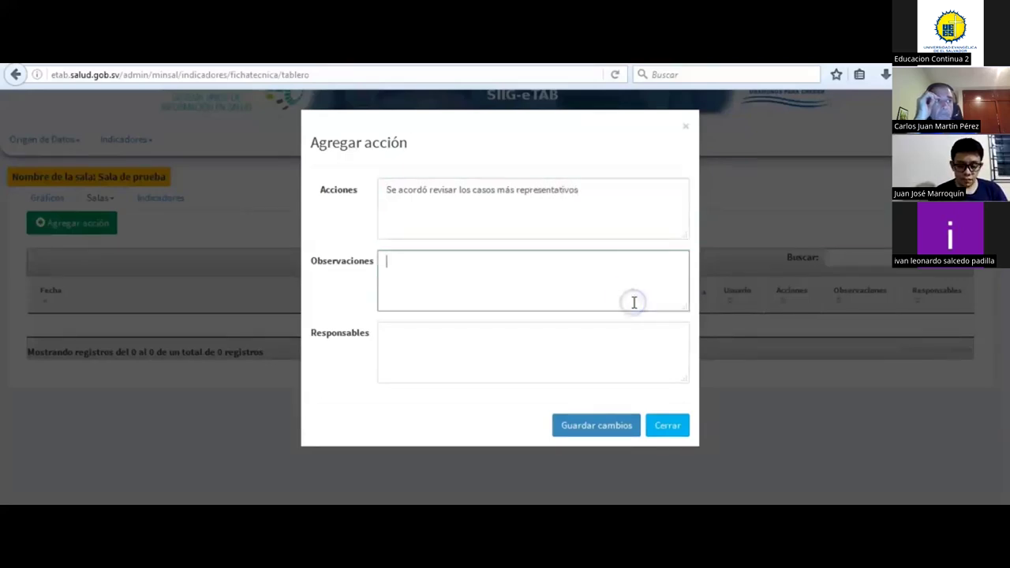
left_click(503, 356)
type("Dra. Melissa, Dr. Carlos")
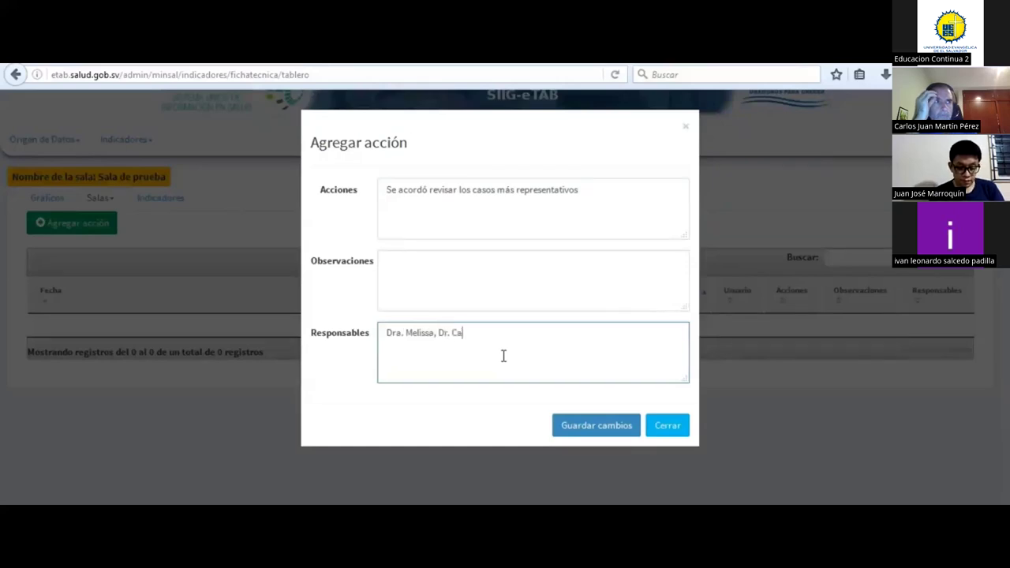
left_click(586, 424)
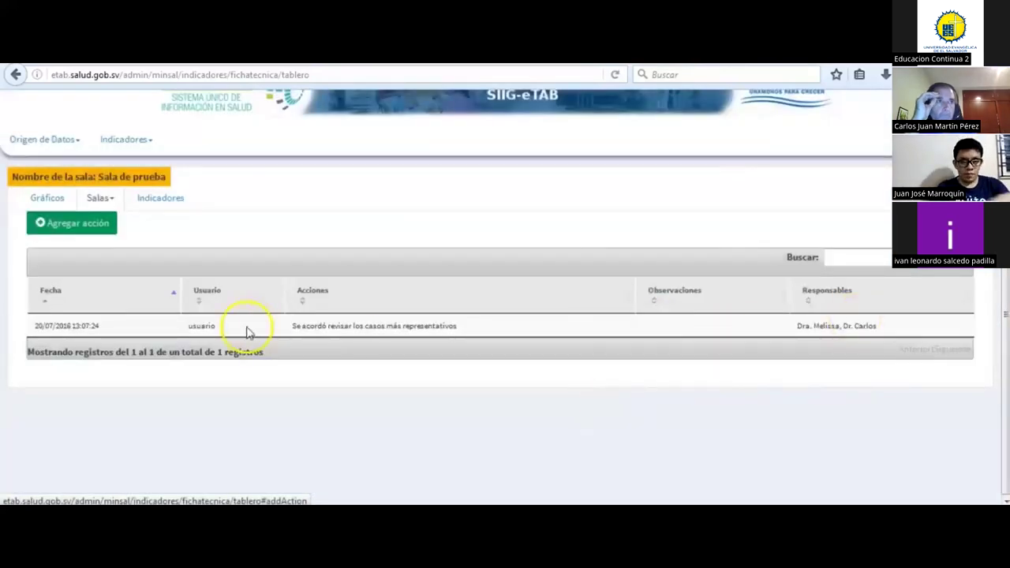
Step: Save a second room action: "Segundo acuerdo tomado en la reunión", observation "Se revisará en la próxima reunión", responsible "Todos los participantes"
left_click(76, 223)
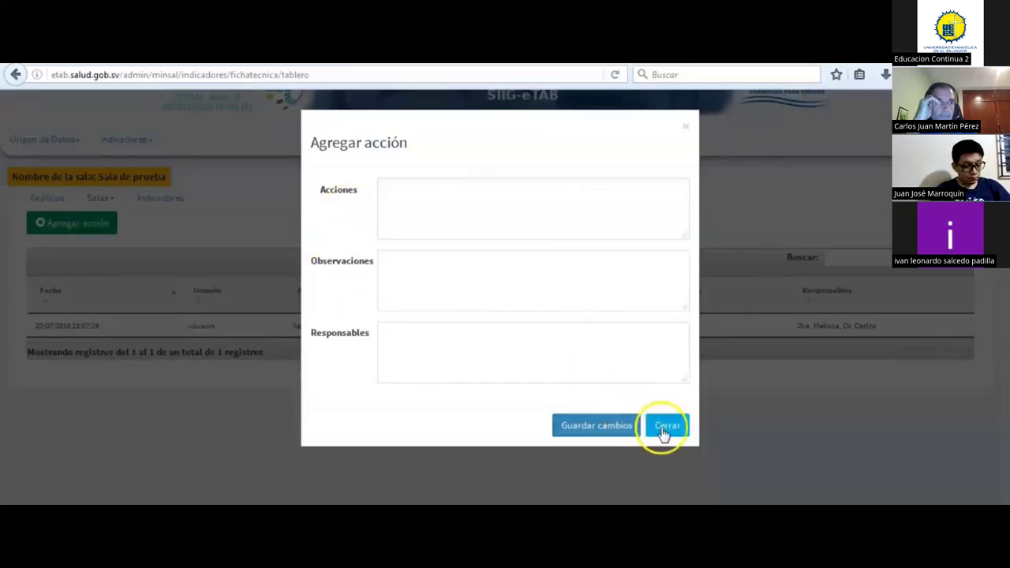
left_click(475, 211)
type("Segundo acuerdo tomado en la reunión")
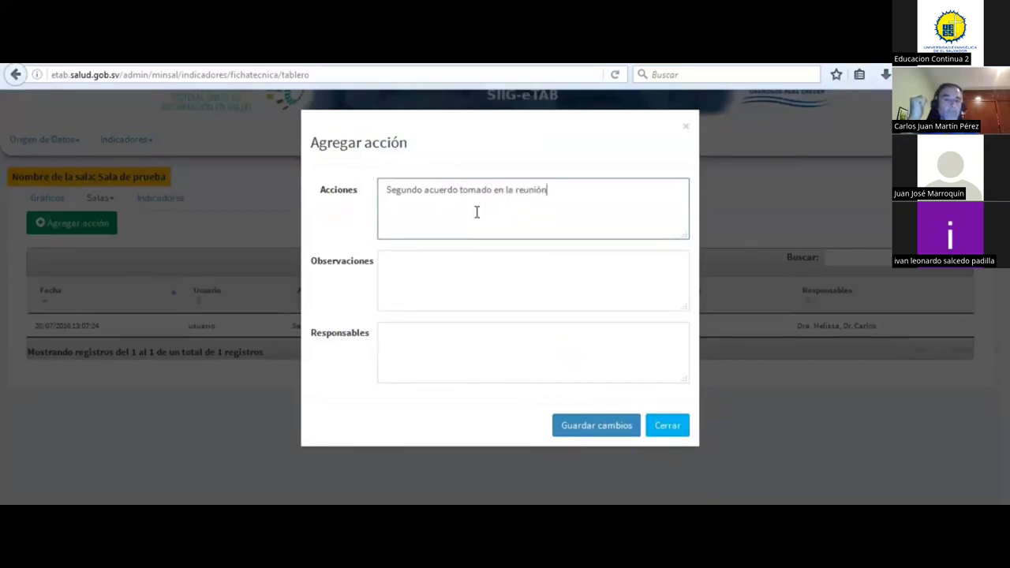
left_click(455, 259)
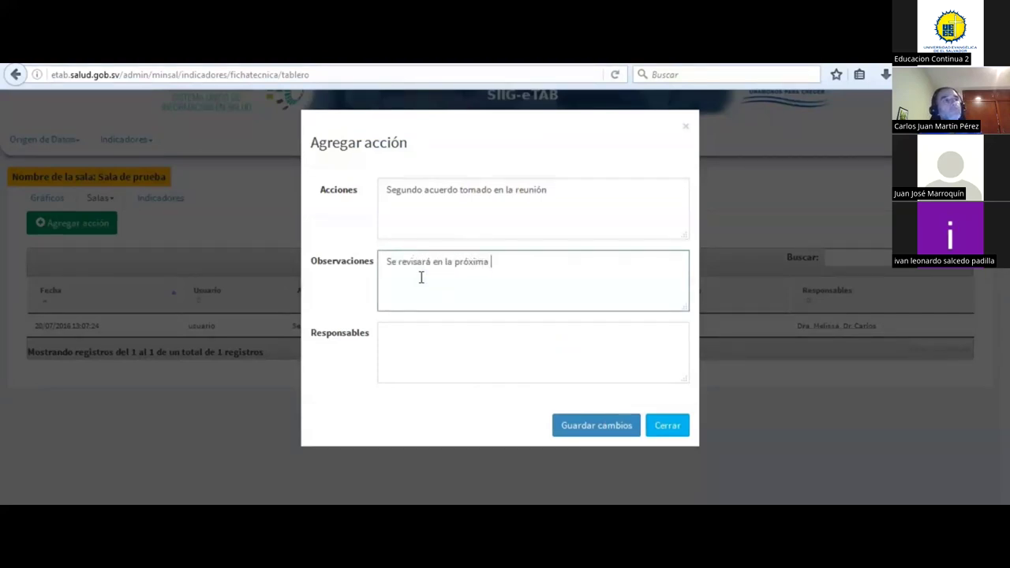
left_click(403, 335)
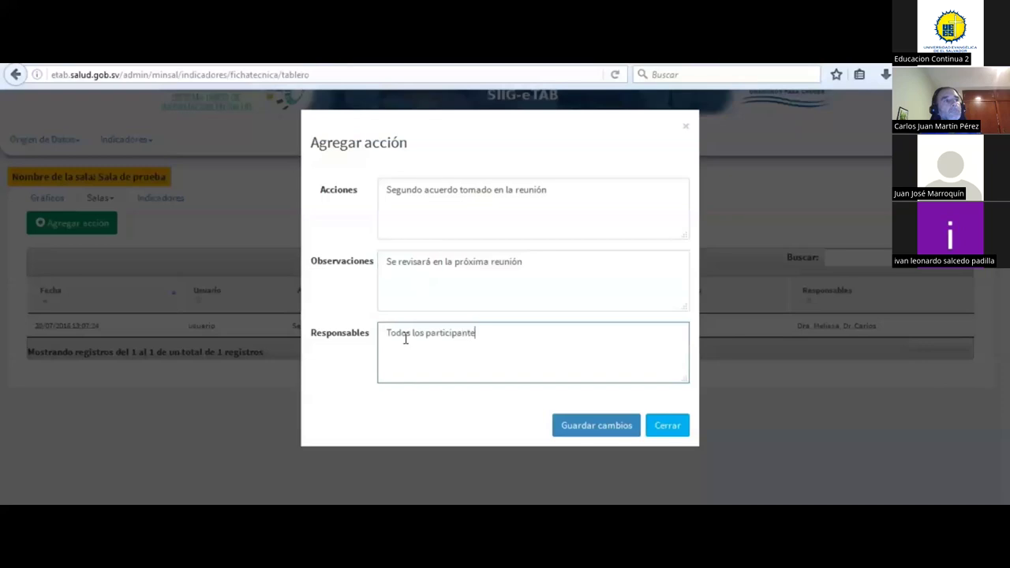
type("Todos los participantes")
left_click(588, 424)
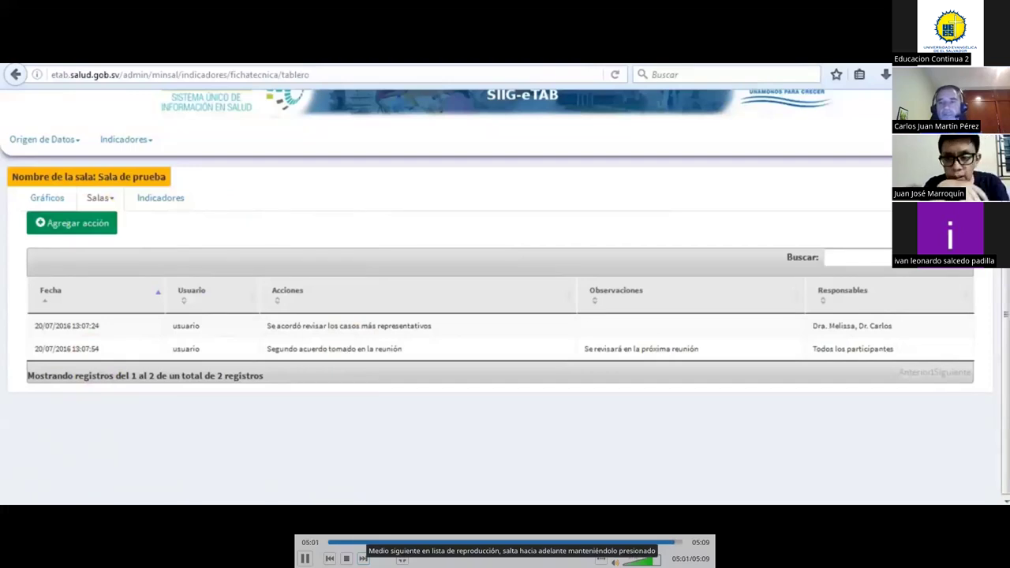
Step: In the pivot table's indicator list, view the available classifications, search indicators for "muje" and clear the search
left_click(364, 558)
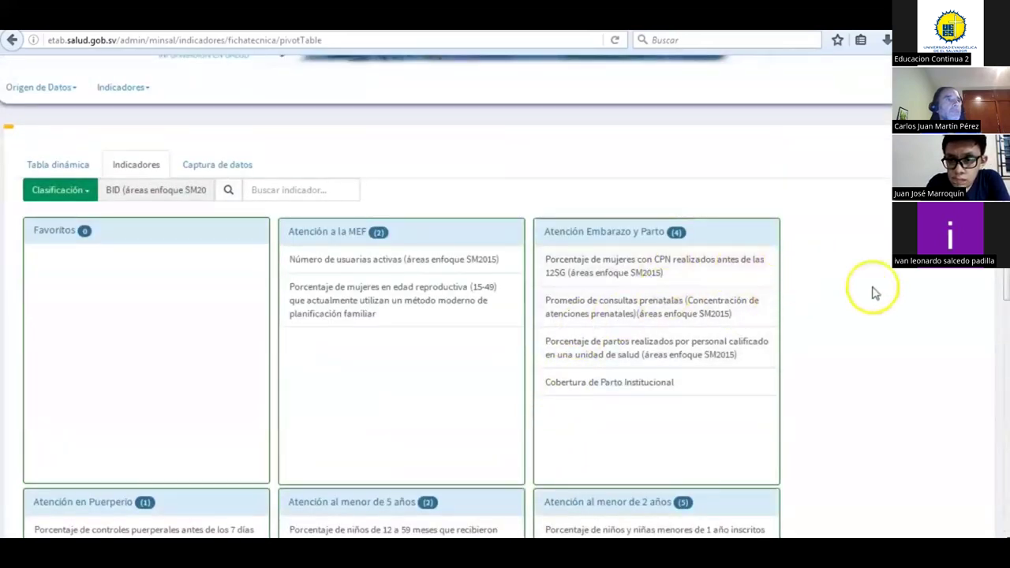
left_click(82, 192)
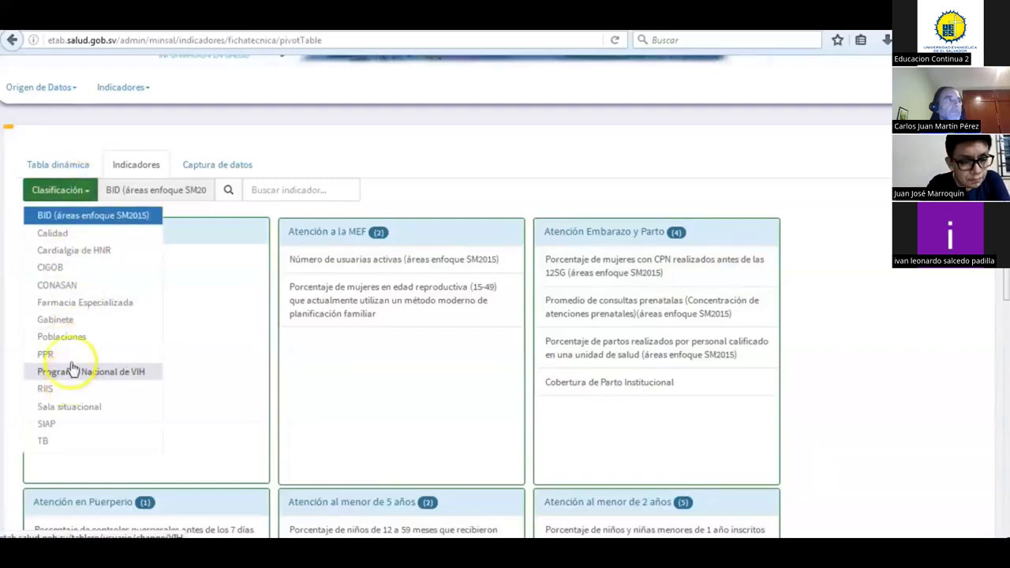
left_click(277, 191)
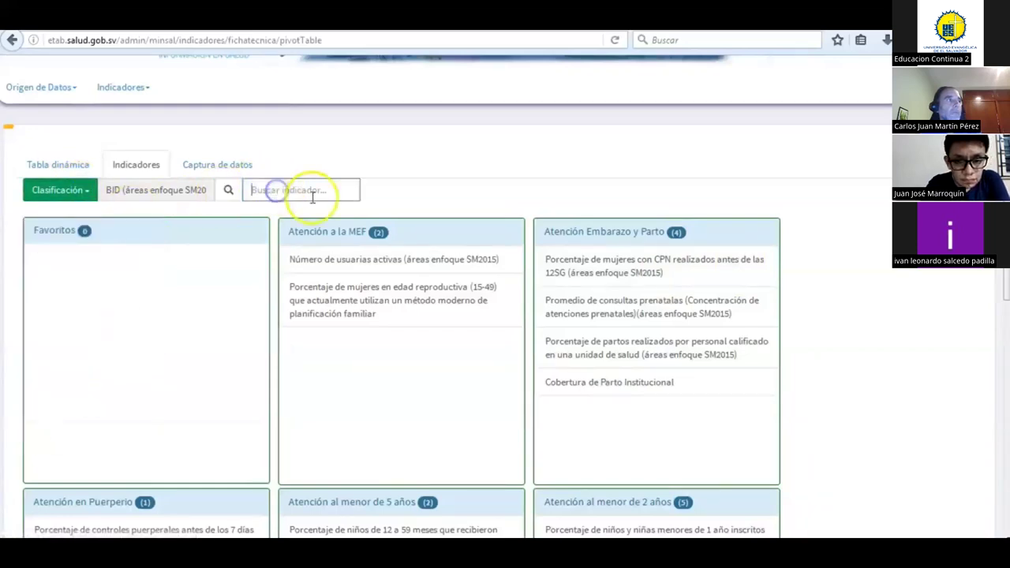
type("mujes")
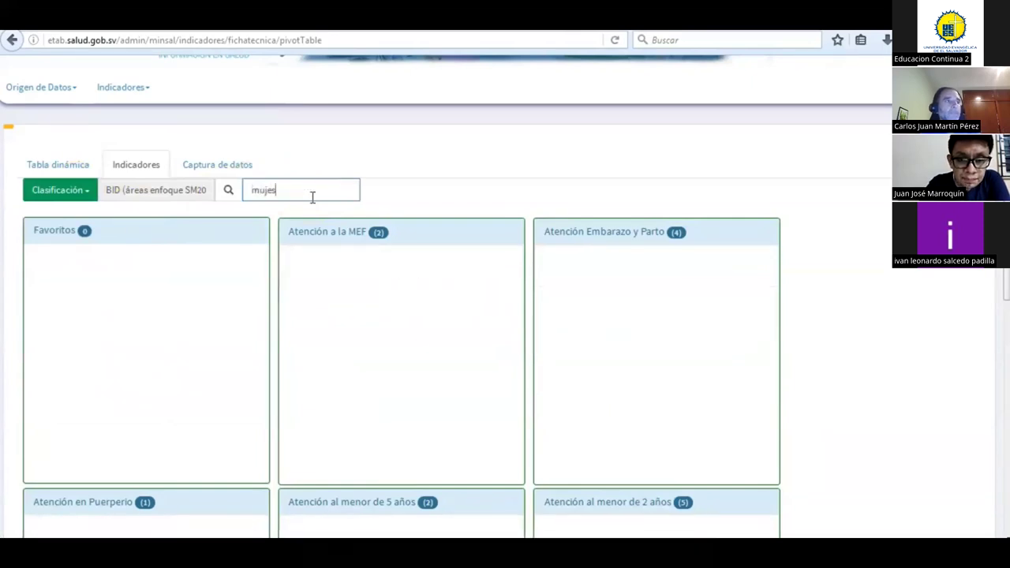
key("BackSpace")
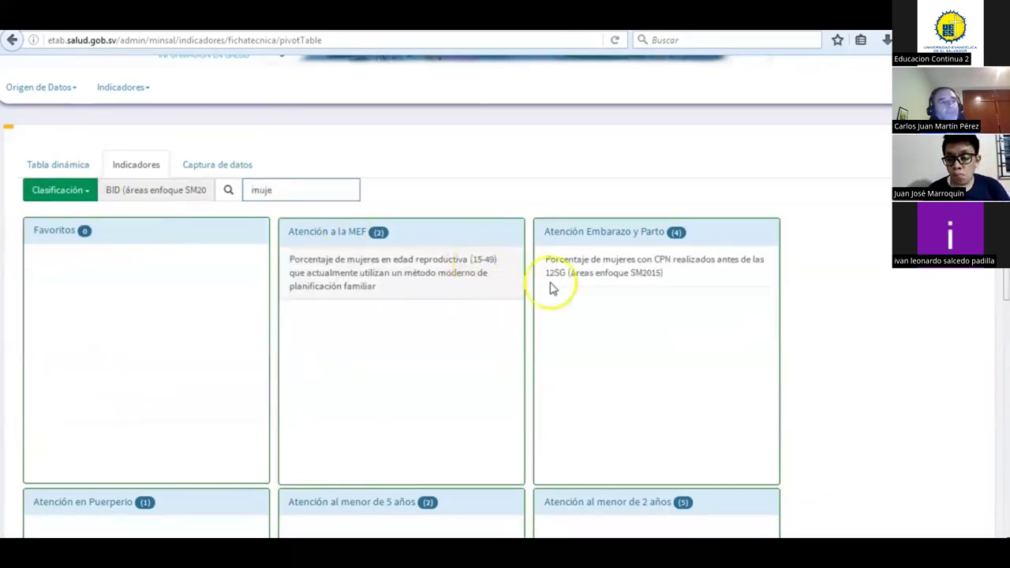
scroll(821, 298, "down", 3)
scroll(820, 297, "up", 4)
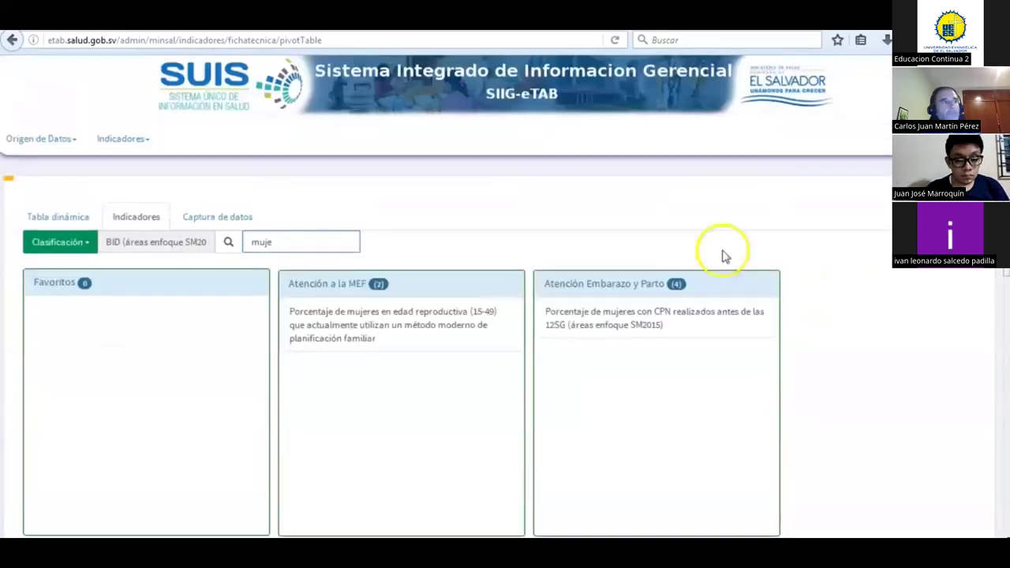
key("BackSpace")
key("BackSpace")
key("BackSpace")
key("BackSpace")
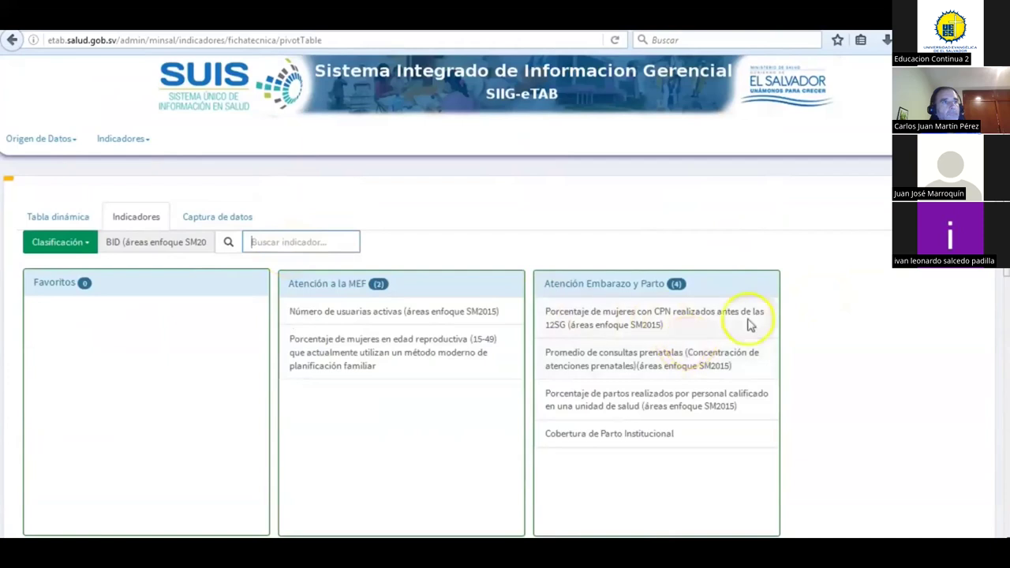
Step: Load the indicator on under-1s registered before 8 days from Atención al menor de 2 años, and view the pivot table's aggregation functions
scroll(811, 319, "down", 4)
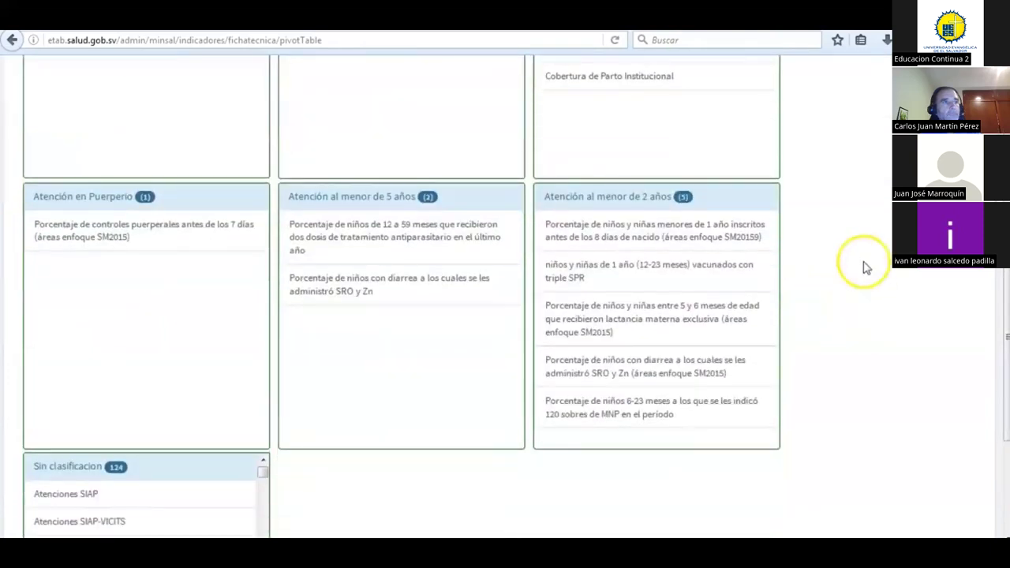
left_click(629, 229)
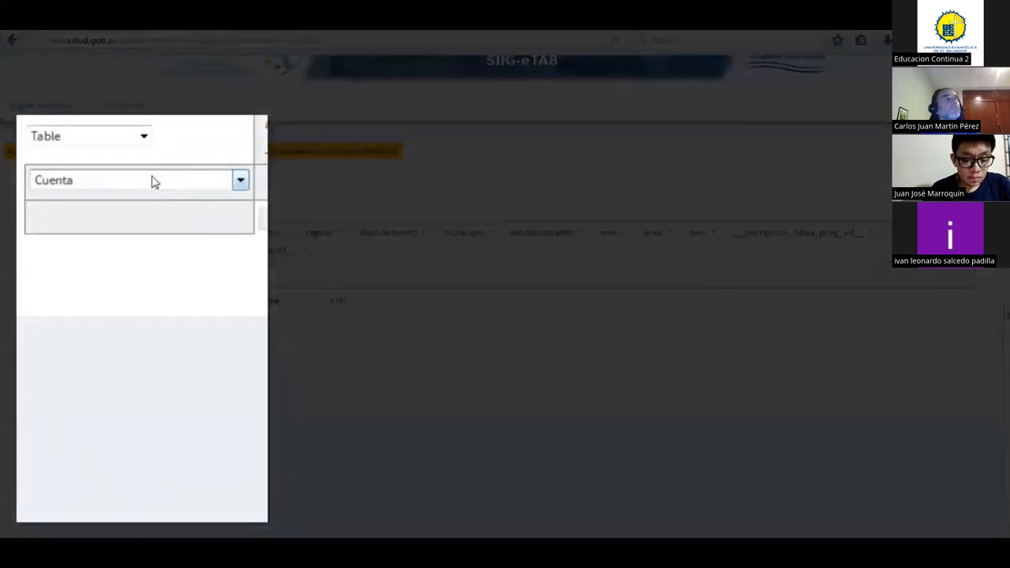
left_click(153, 178)
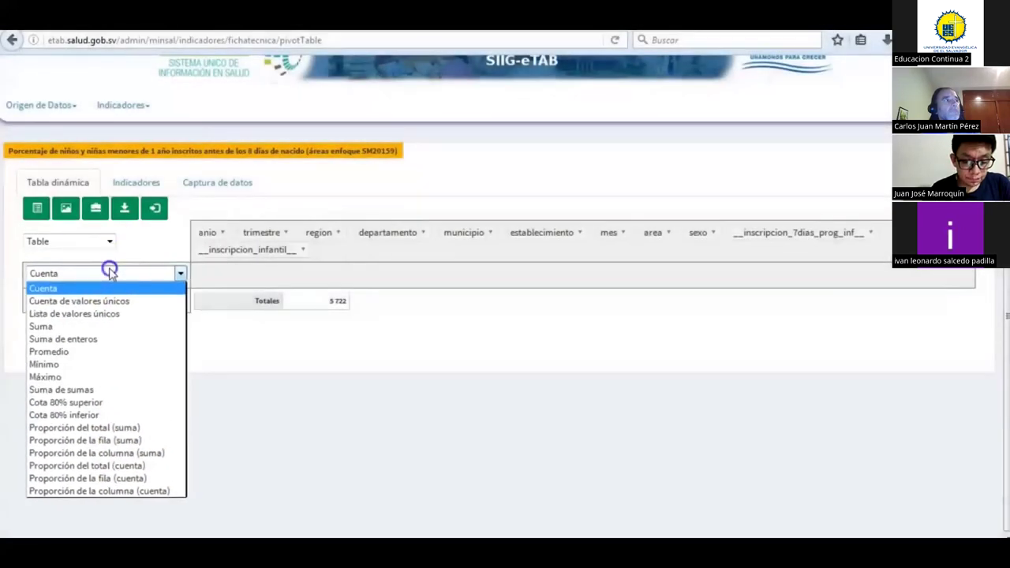
left_click(109, 266)
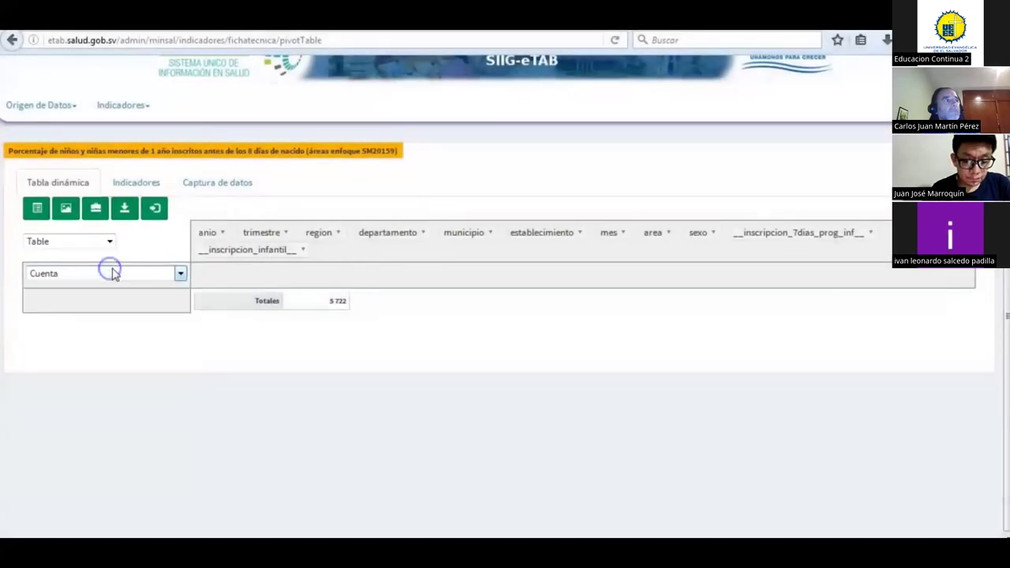
Step: Open the loaded indicator's technical sheet and examine its variables and formula
left_click(96, 212)
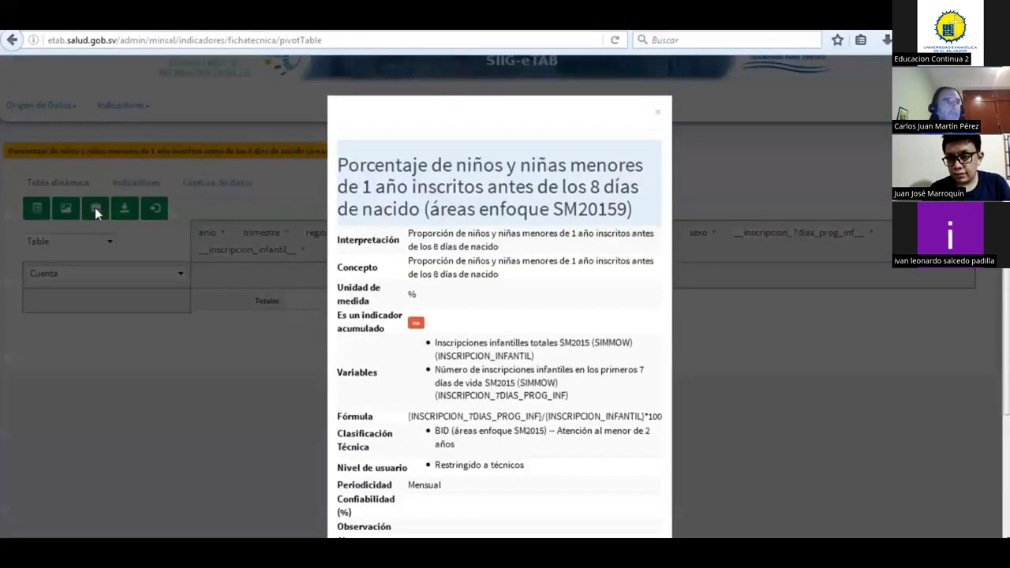
left_click(541, 234)
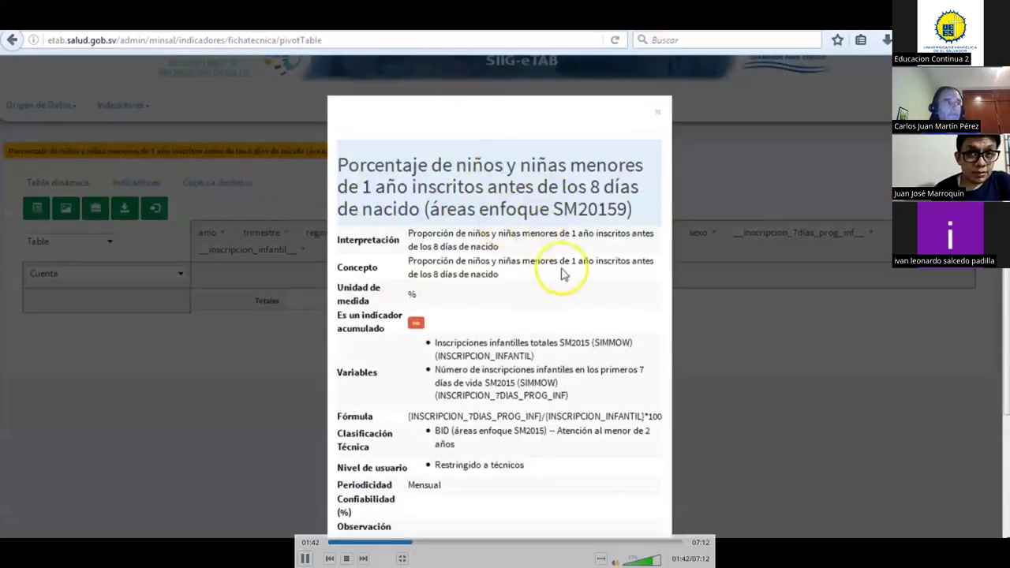
scroll(568, 273, "down", 3)
left_click(442, 232)
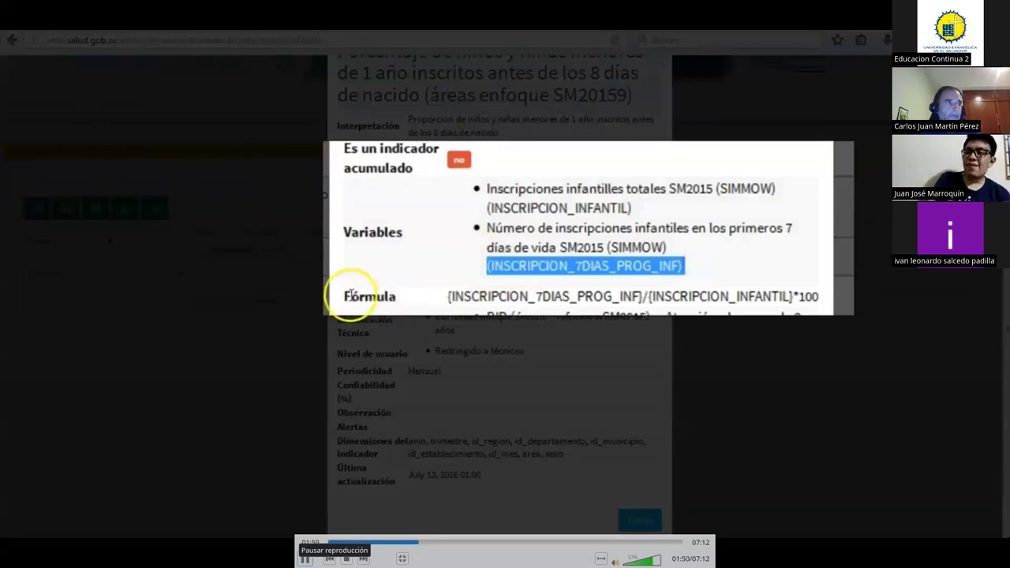
left_click(305, 557)
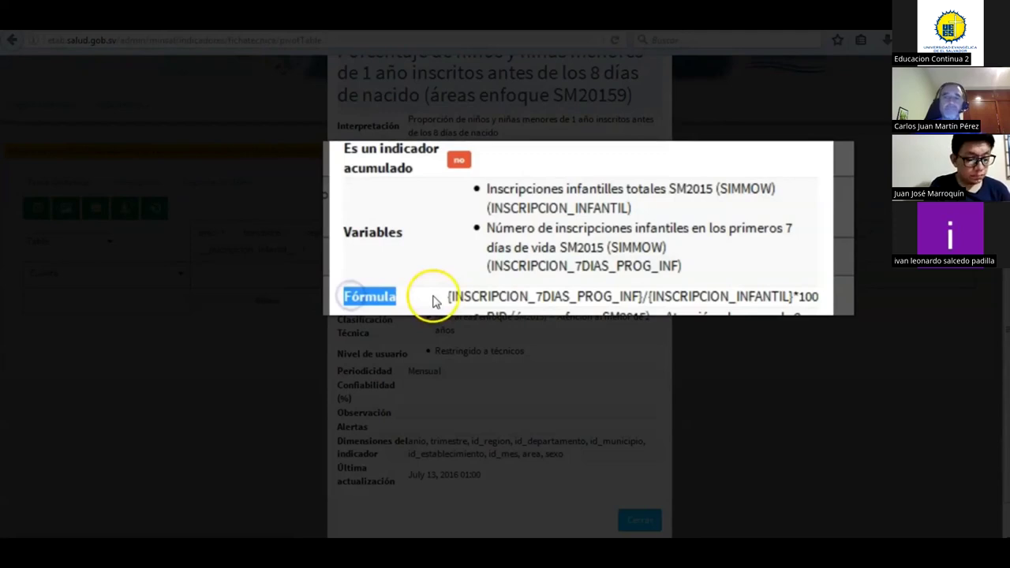
mouse_move(306, 411)
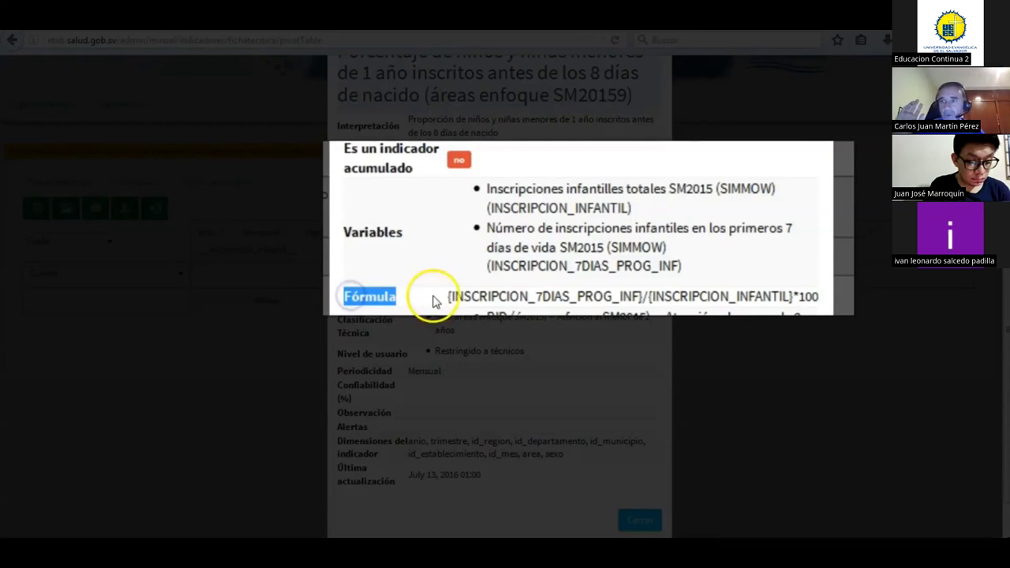
mouse_move(720, 156)
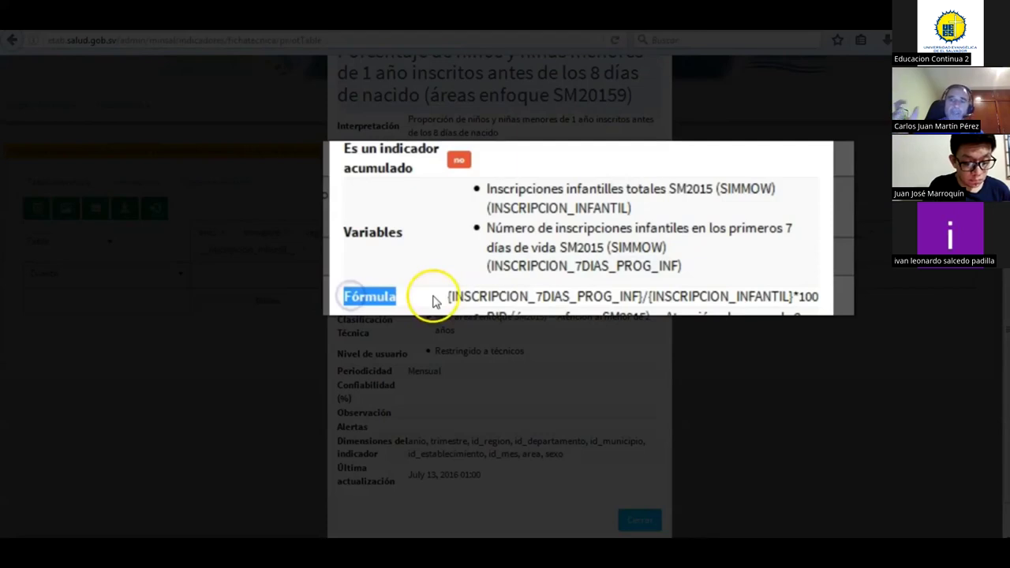
mouse_move(809, 184)
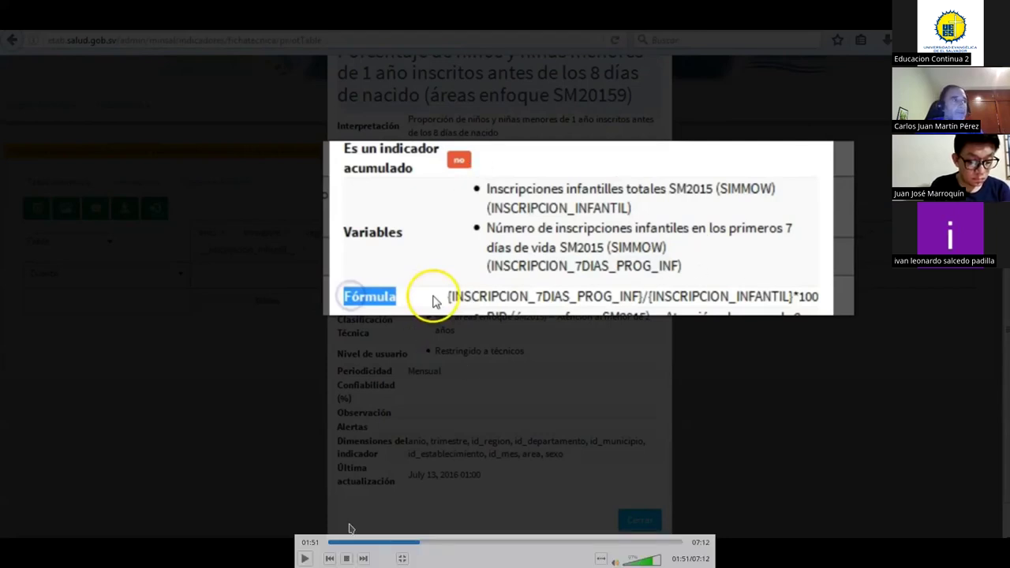
key("space")
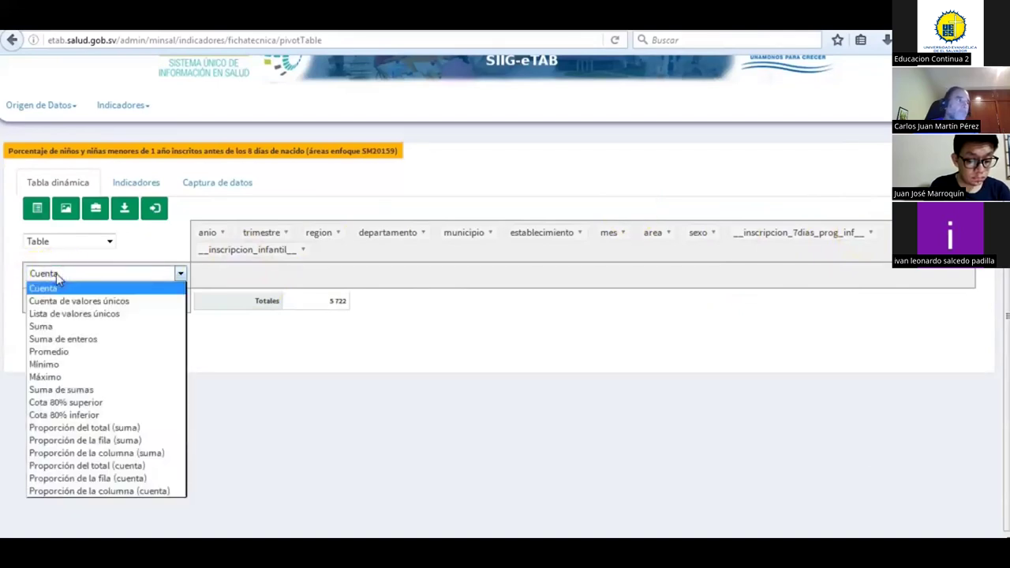
Step: Change the display of the anio-by-region pivot table to Col Heatmap
mouse_move(872, 476)
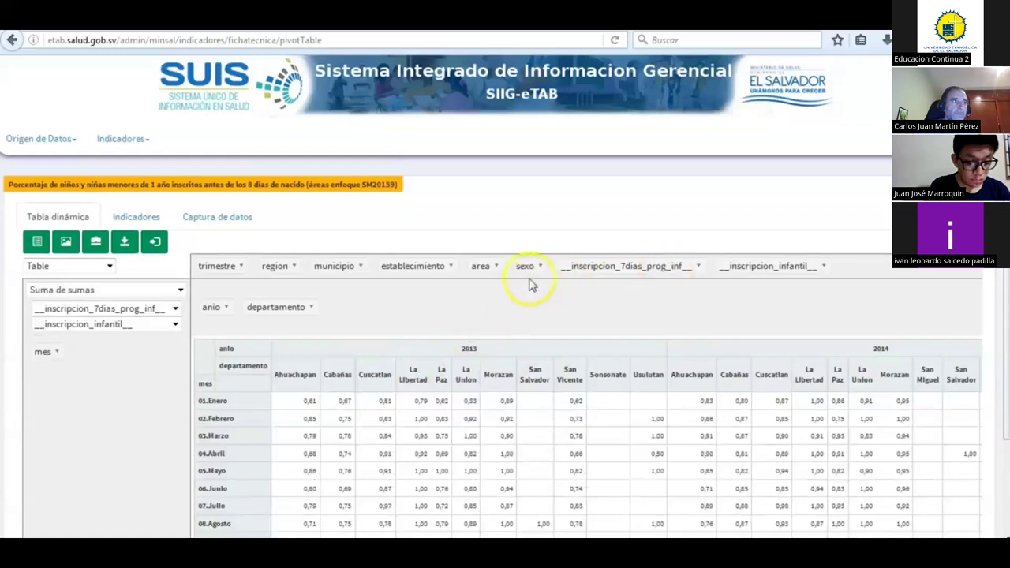
mouse_move(536, 549)
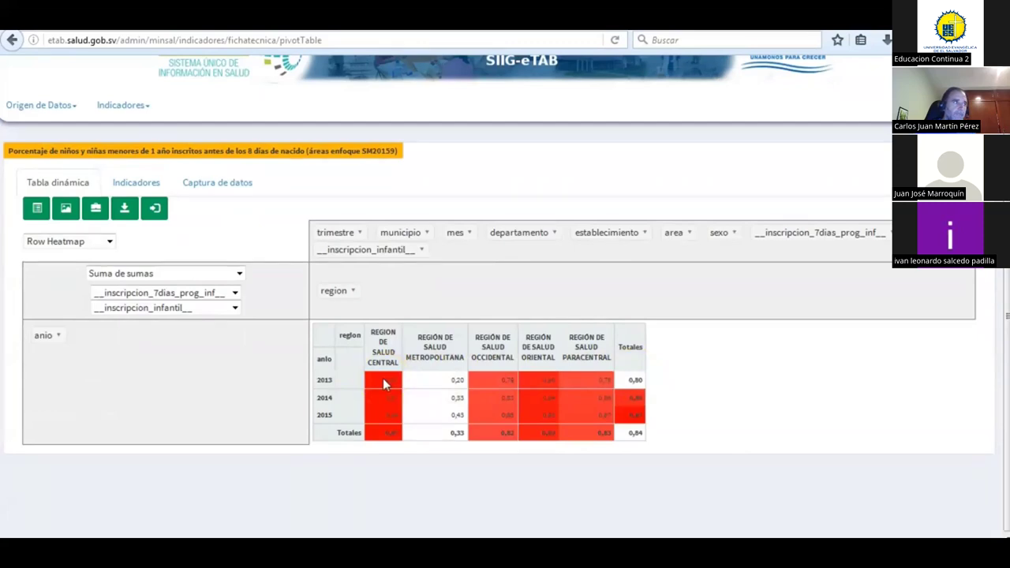
mouse_move(718, 448)
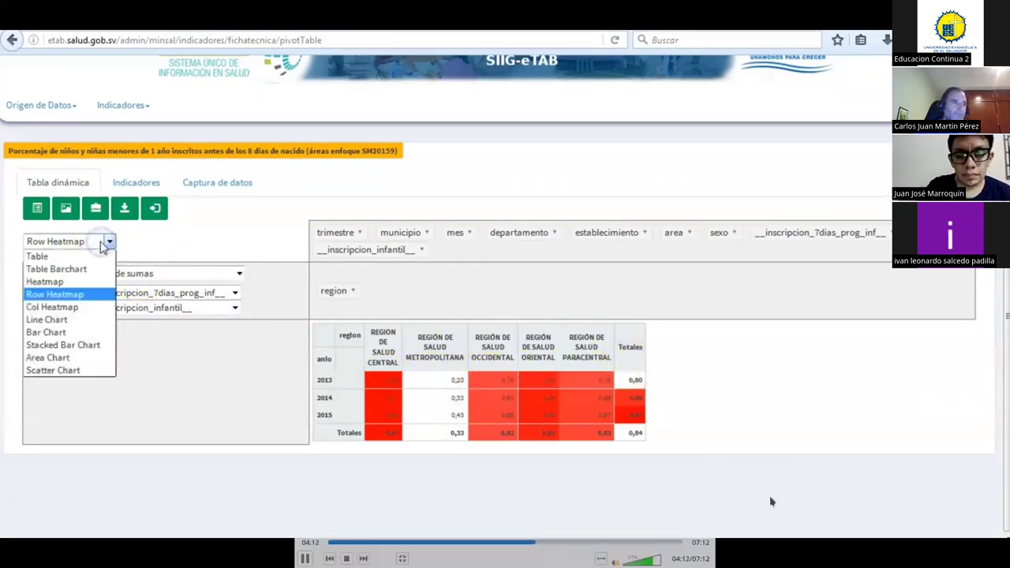
left_click(79, 307)
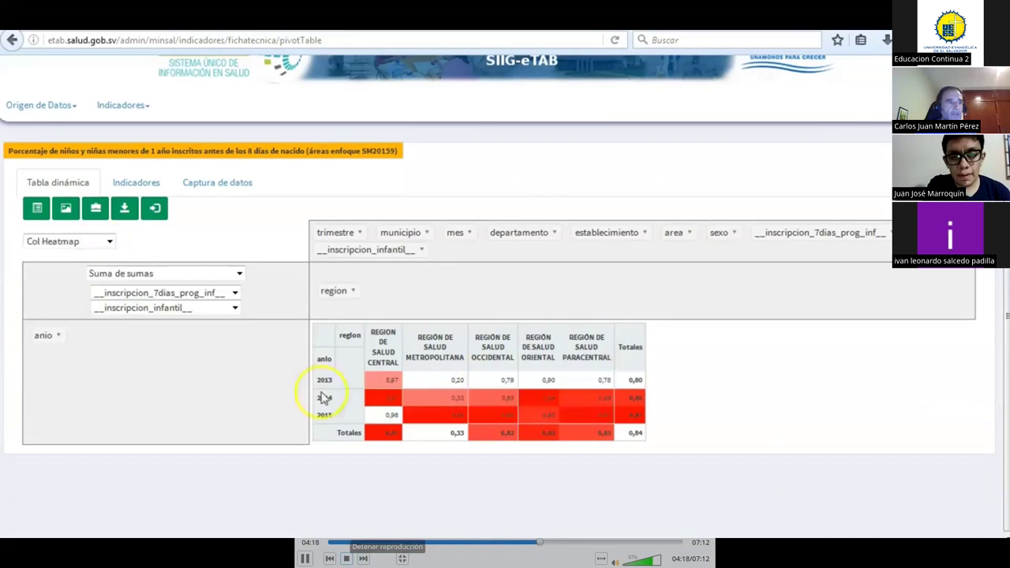
key("space")
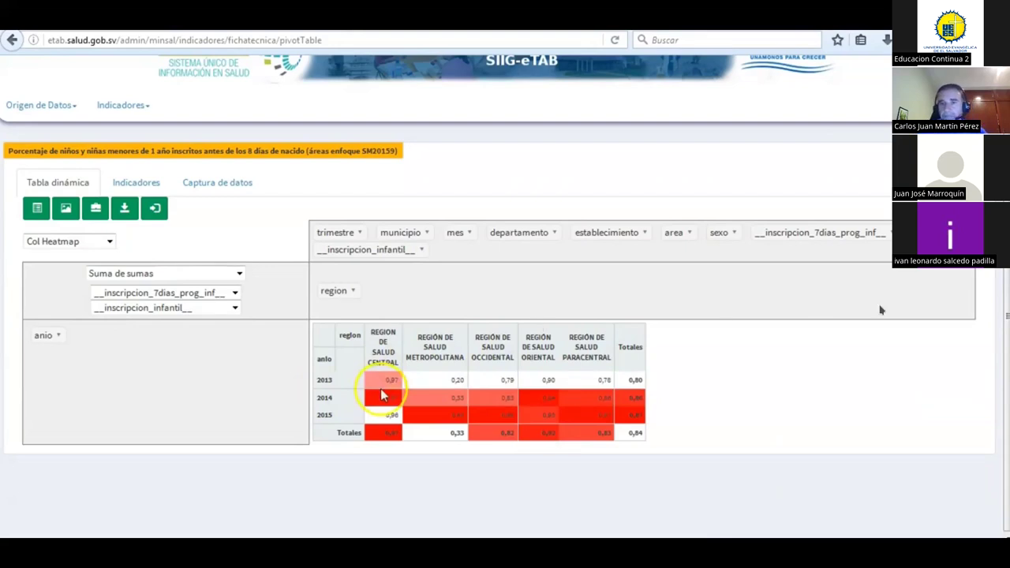
Step: Stop the demo video and go to slide 9, "El Ciclo de la información en Salud", in the Google Slides presentation
key("s")
left_click_drag(719, 87, 1009, 276)
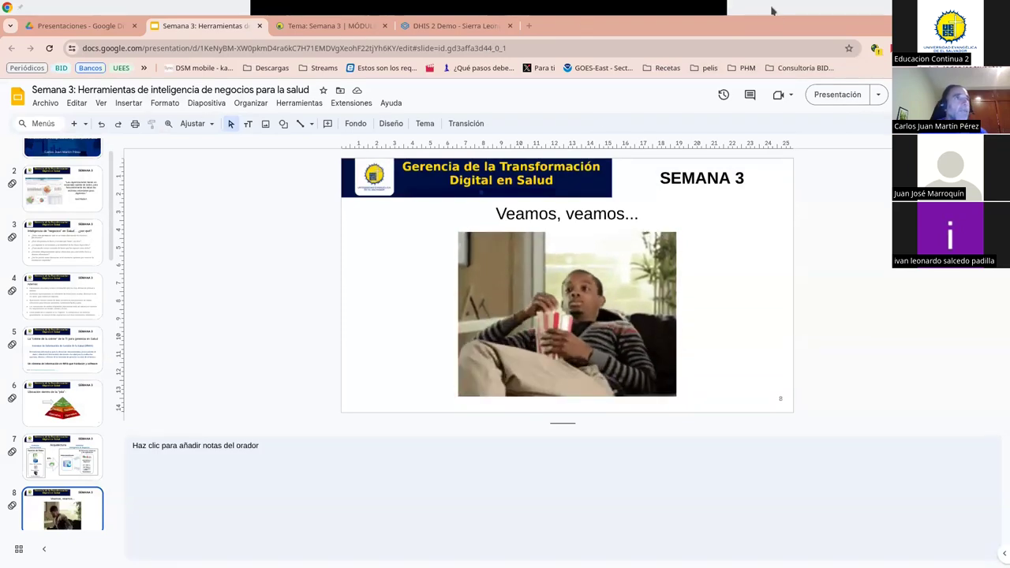
scroll(43, 388, "down", 3)
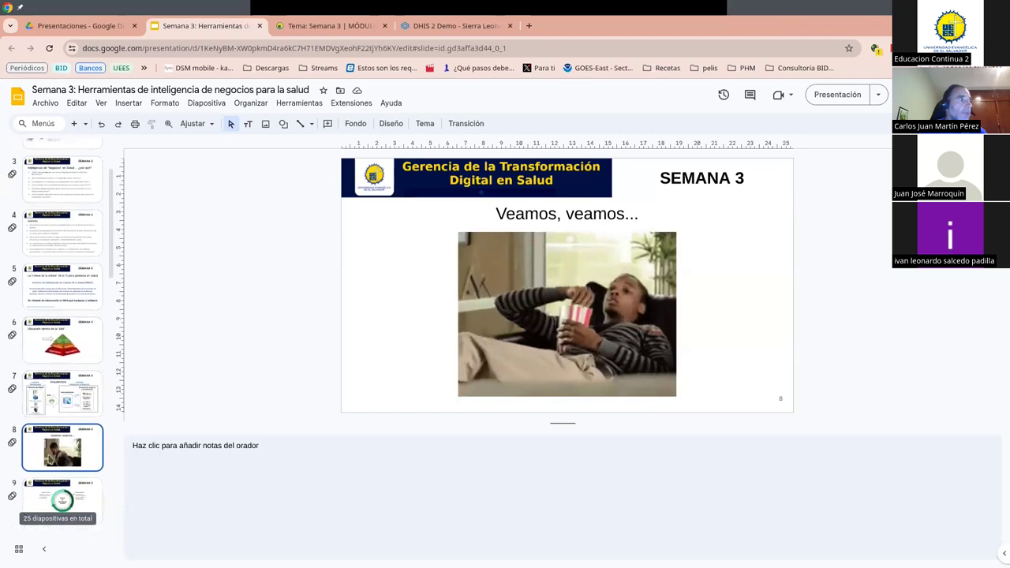
key("Down")
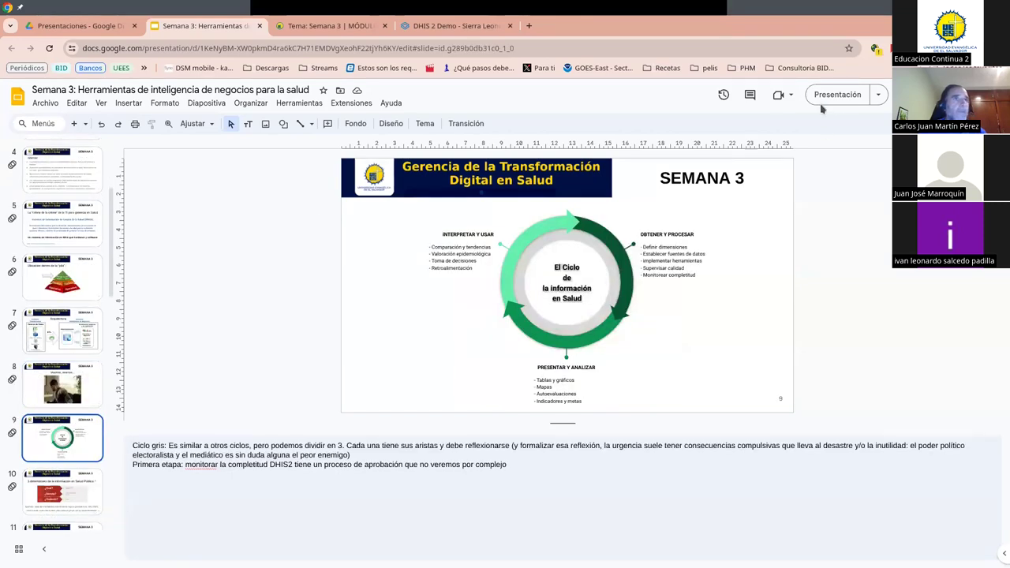
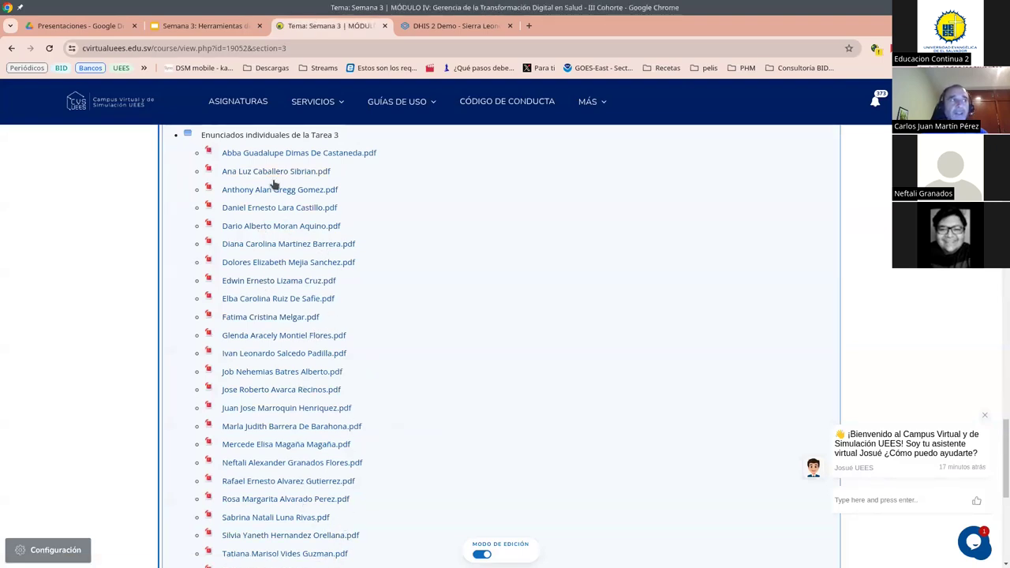
Step: Review the Semana 3 course page from the individual Tarea 3 statements back to the note on reducing browser zoom to 80%
scroll(326, 270, "up", 3)
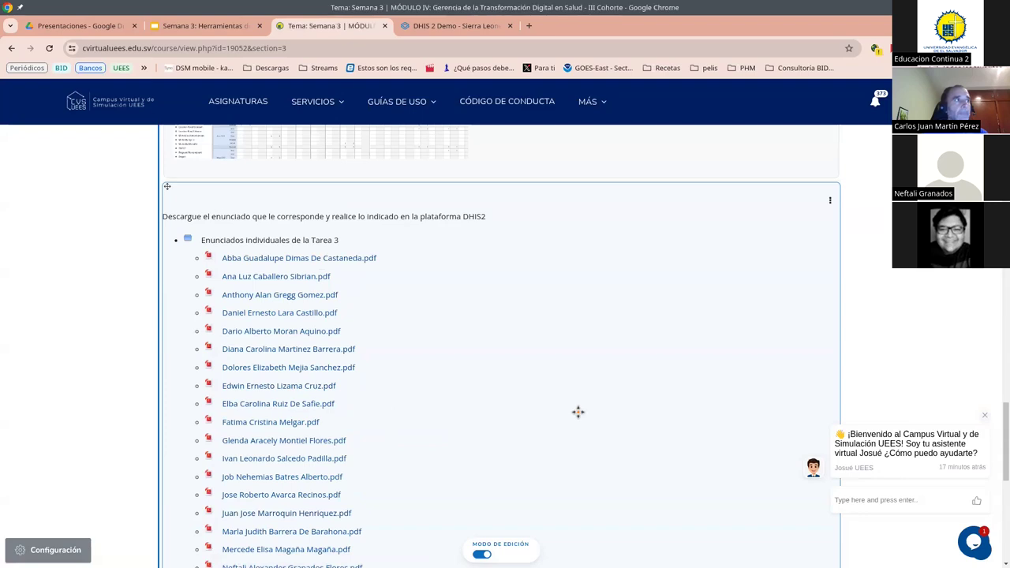
scroll(557, 414, "up", 4)
scroll(557, 414, "up", 2)
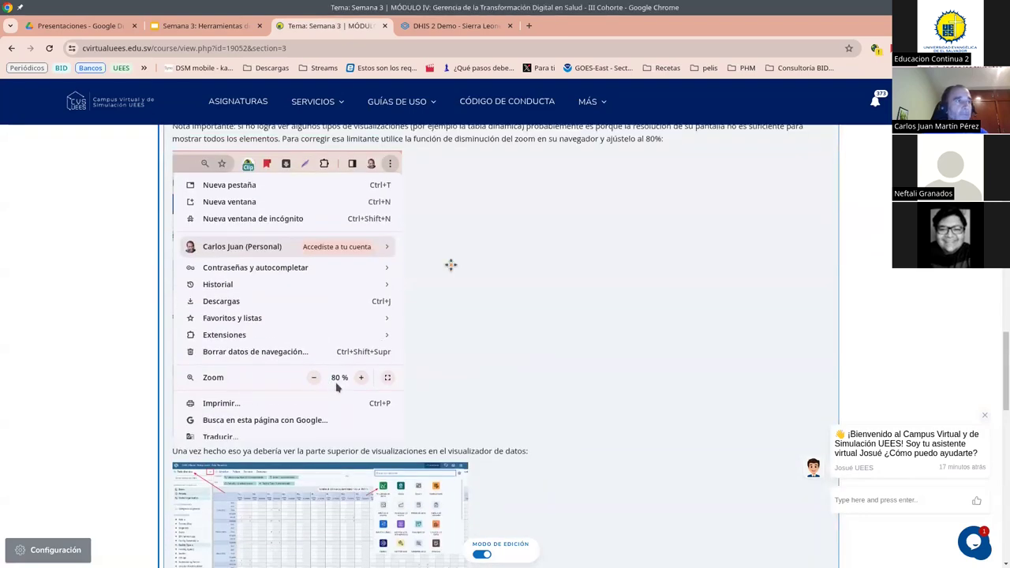
Step: Switch from the course page to the DHIS 2 Demo - Sierra Leone site and open the Visualizador de Datos app
scroll(451, 307, "down", 1)
scroll(462, 350, "down", 2)
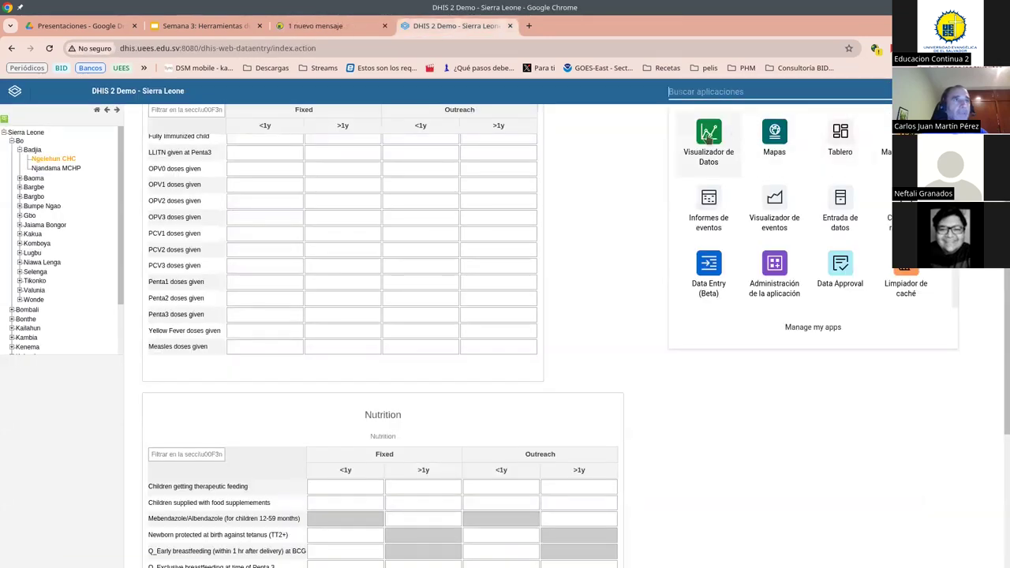
left_click(708, 140)
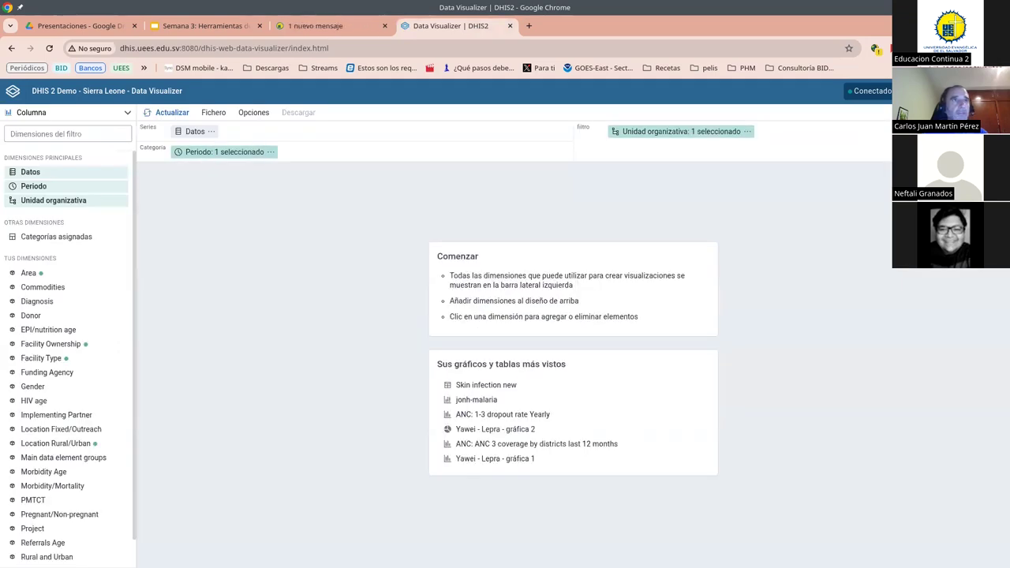
Step: Look over the DHIS 2 application list and the browser's zoom setting without changing anything
left_click(962, 91)
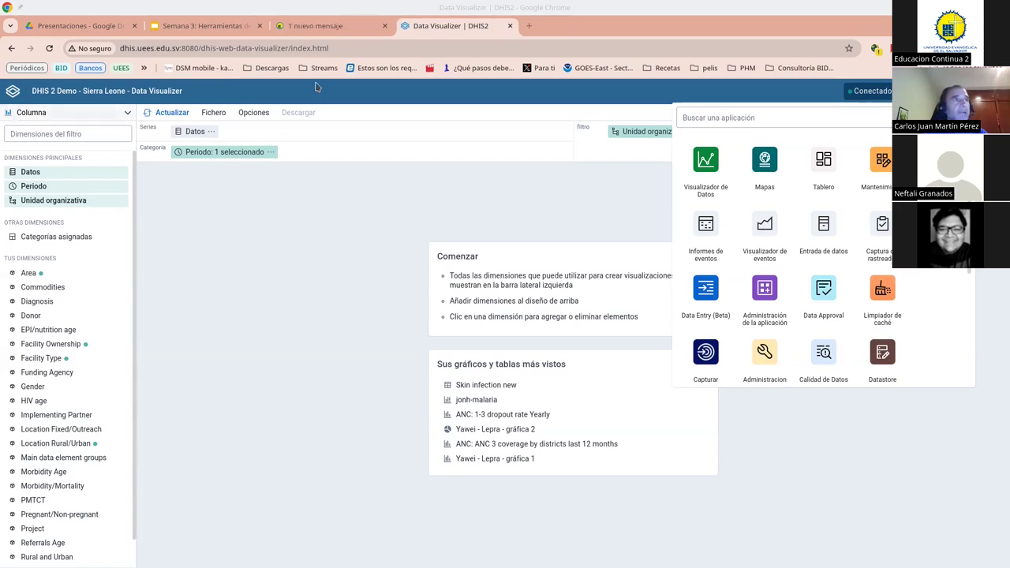
left_click(1000, 48)
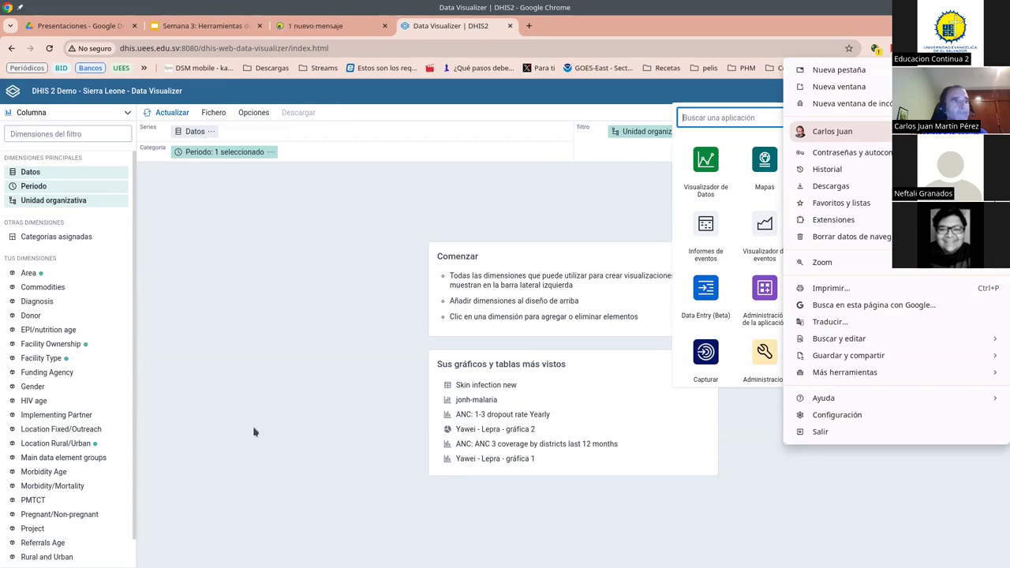
left_click(280, 239)
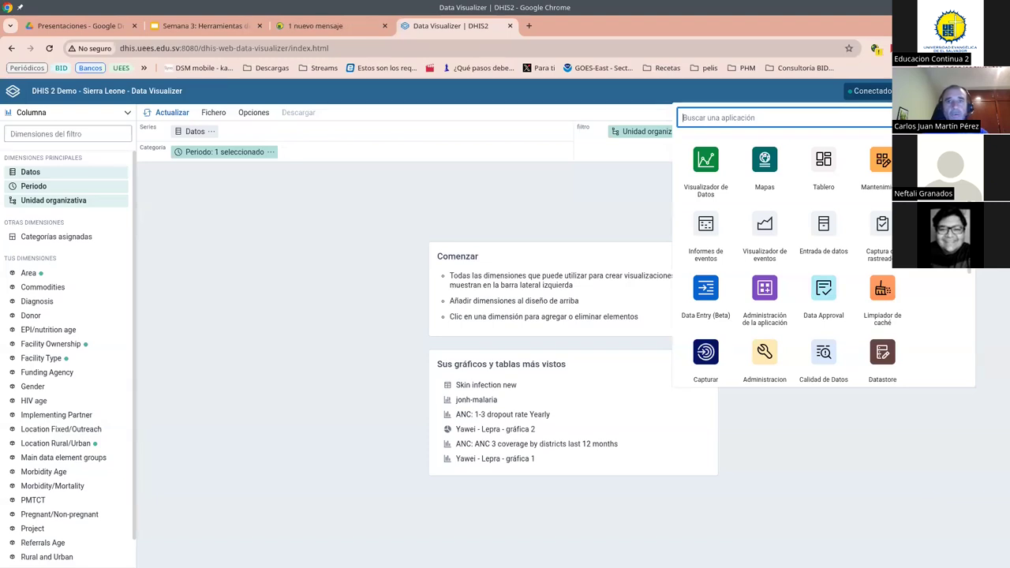
Step: Switch to the training exercise letter and read it from its introduction to item 1, Tabla dinámica
key("alt+Tab")
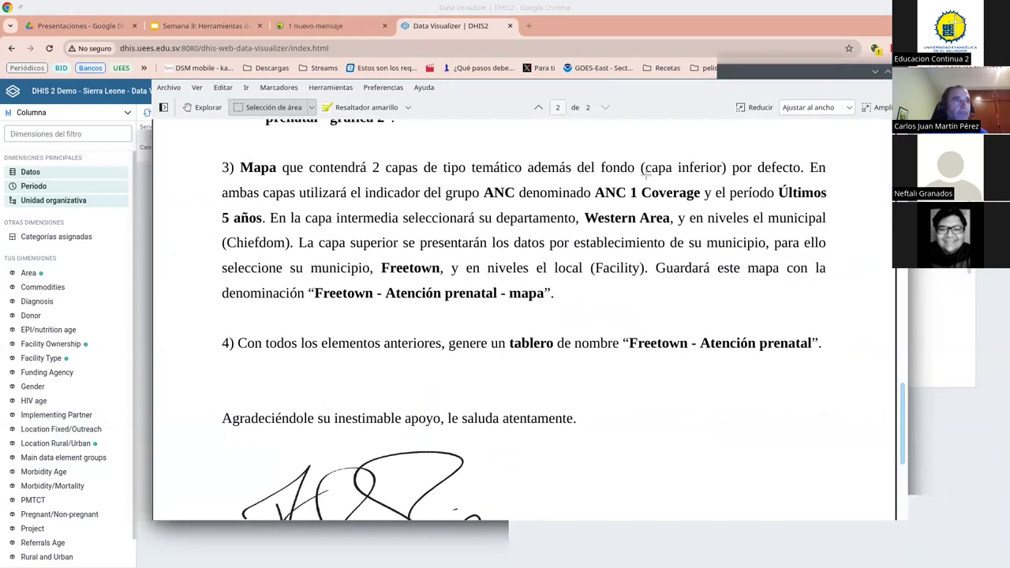
scroll(905, 404, "up", 3)
scroll(905, 405, "up", 15)
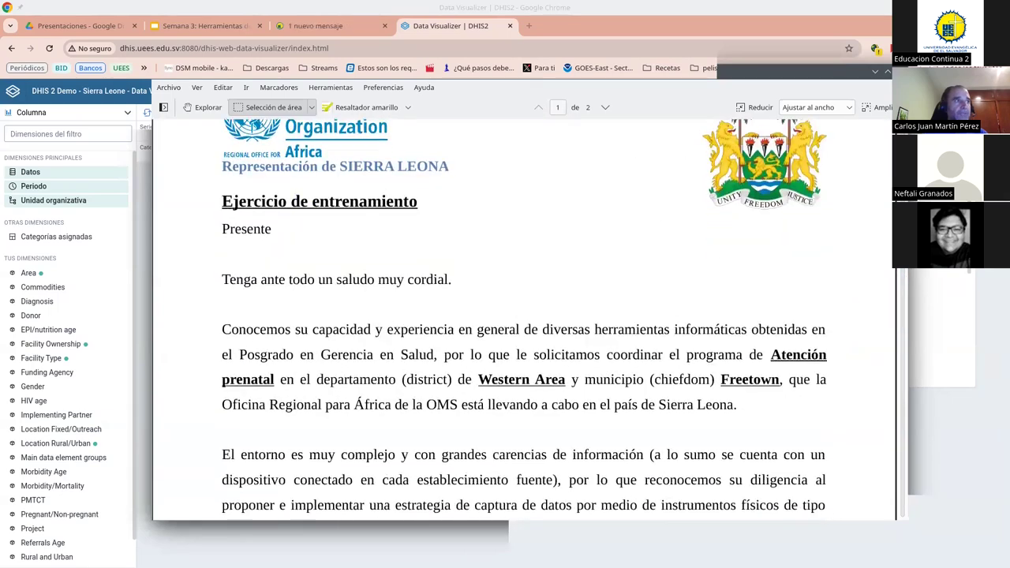
scroll(467, 175, "down", 1)
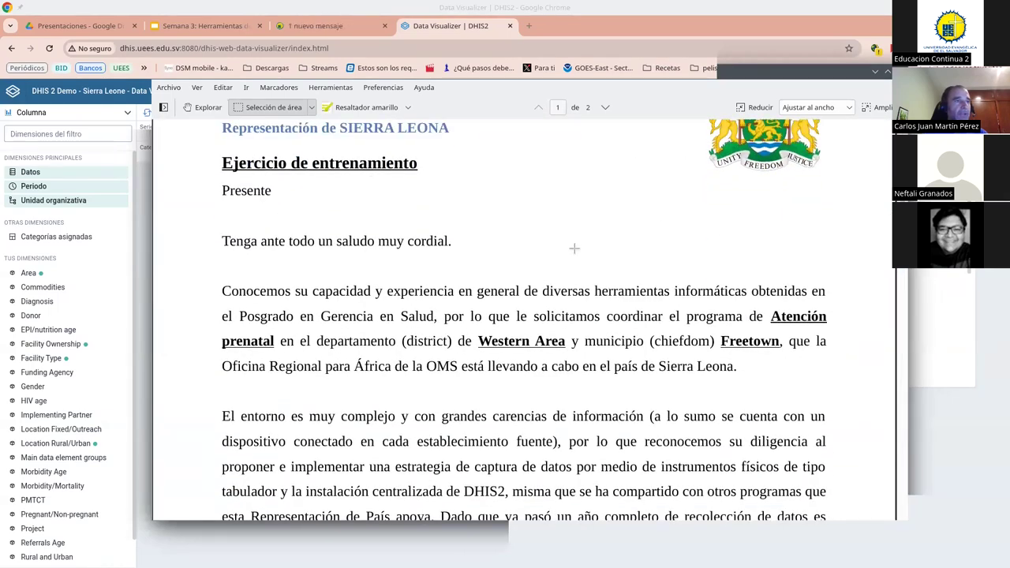
scroll(573, 249, "down", 4)
scroll(574, 249, "up", 1)
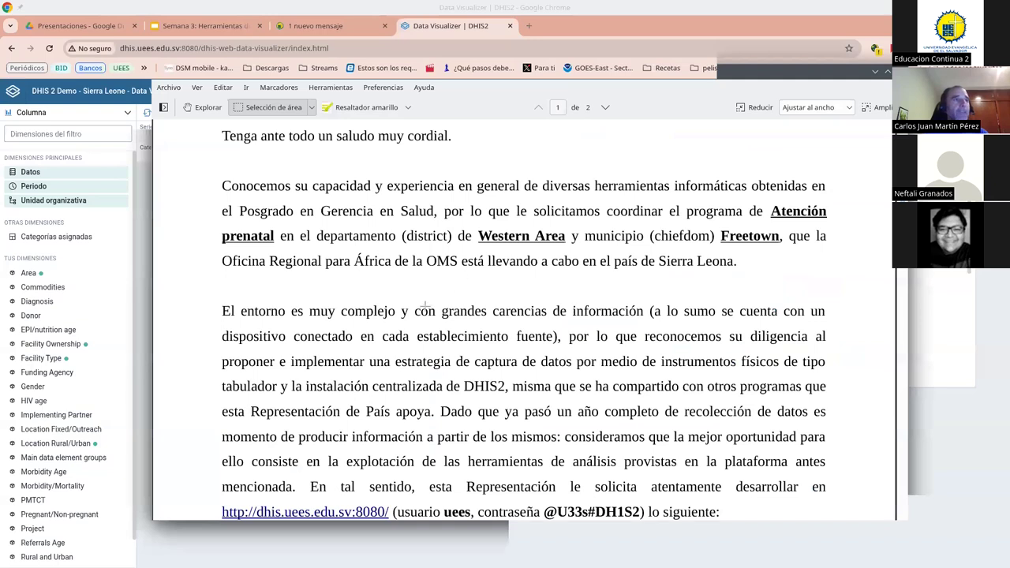
scroll(426, 290, "down", 1)
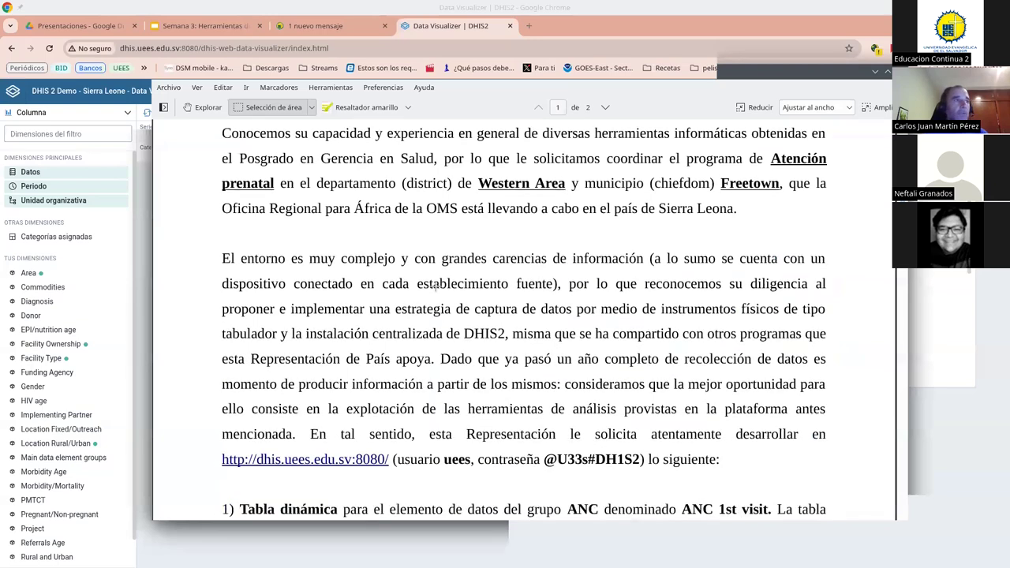
scroll(409, 242, "down", 2)
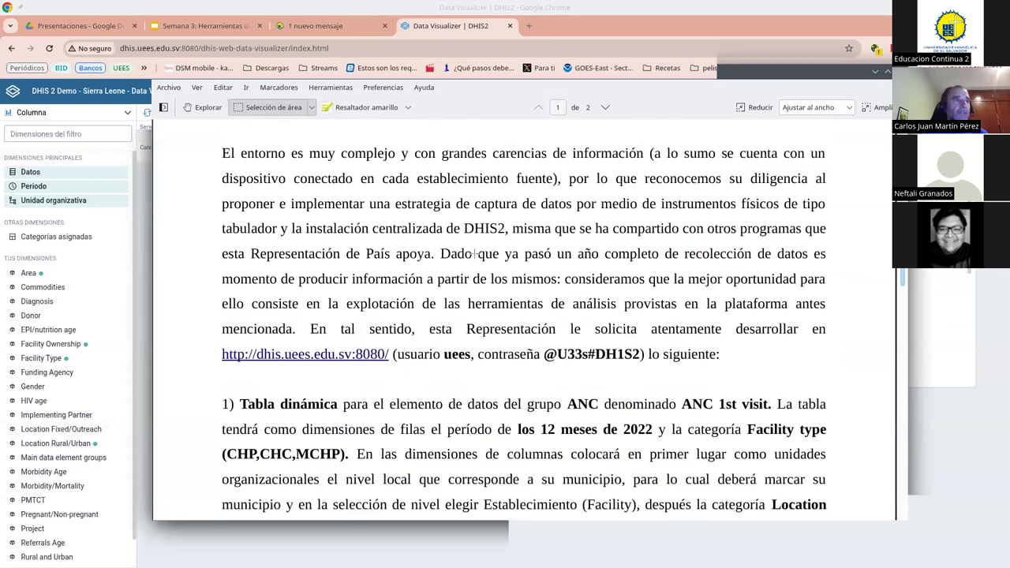
scroll(482, 268, "down", 4)
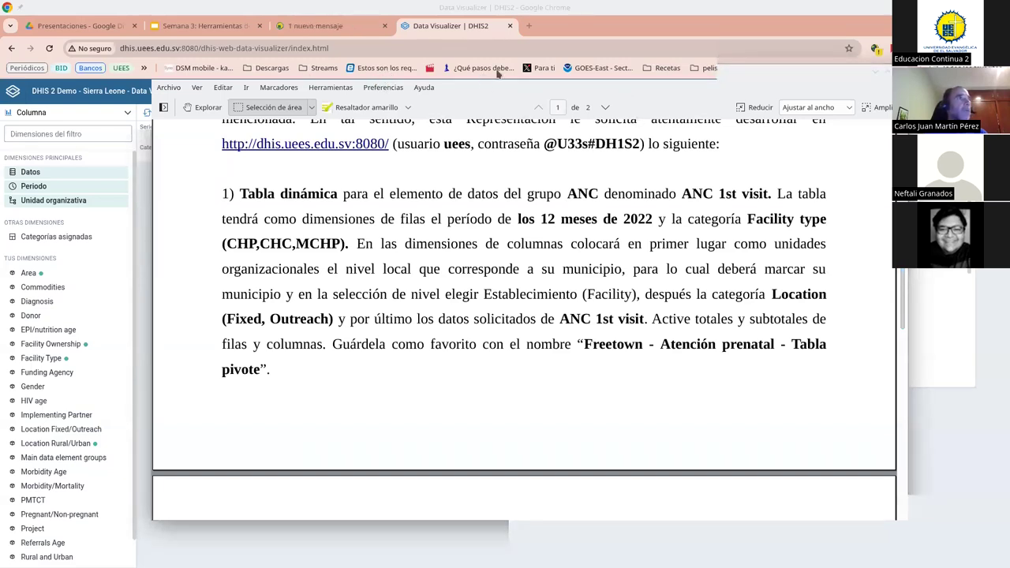
Step: Compare the letter's Tabla dinámica requirements with the Data Visualizer's layout, closing the application list and returning to the visualizer
left_click_drag(743, 78, 696, 54)
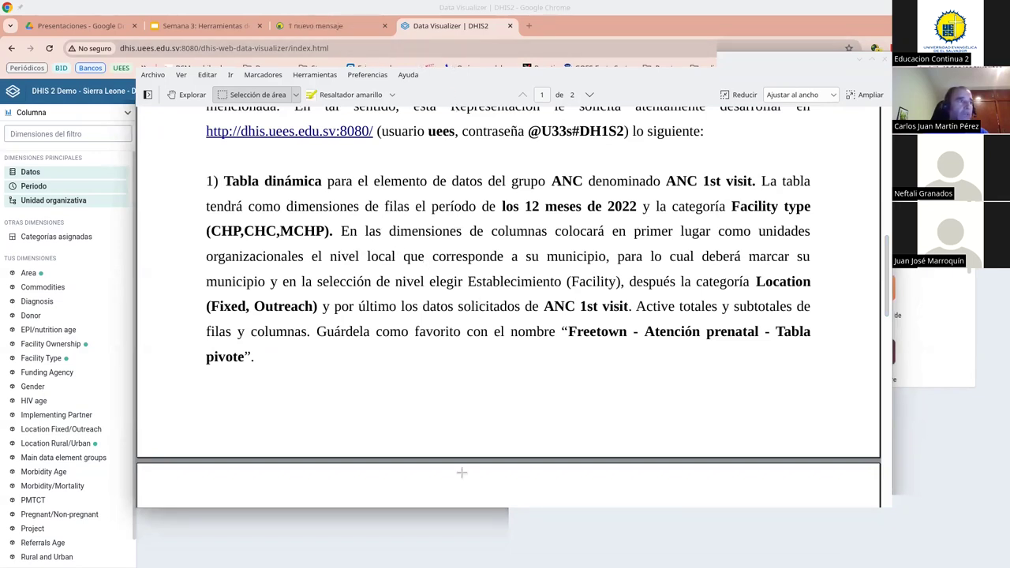
left_click(873, 9)
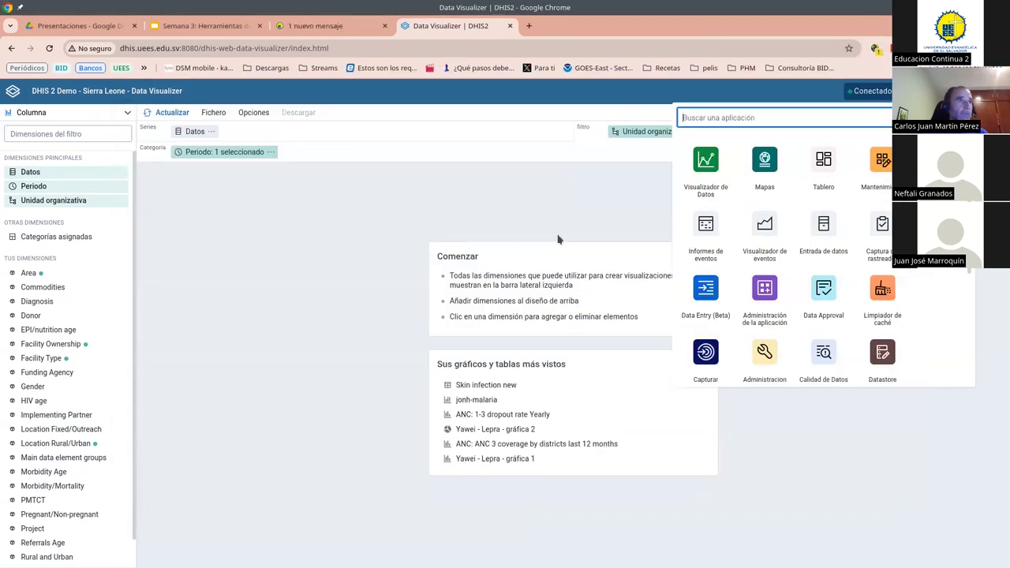
left_click(185, 180)
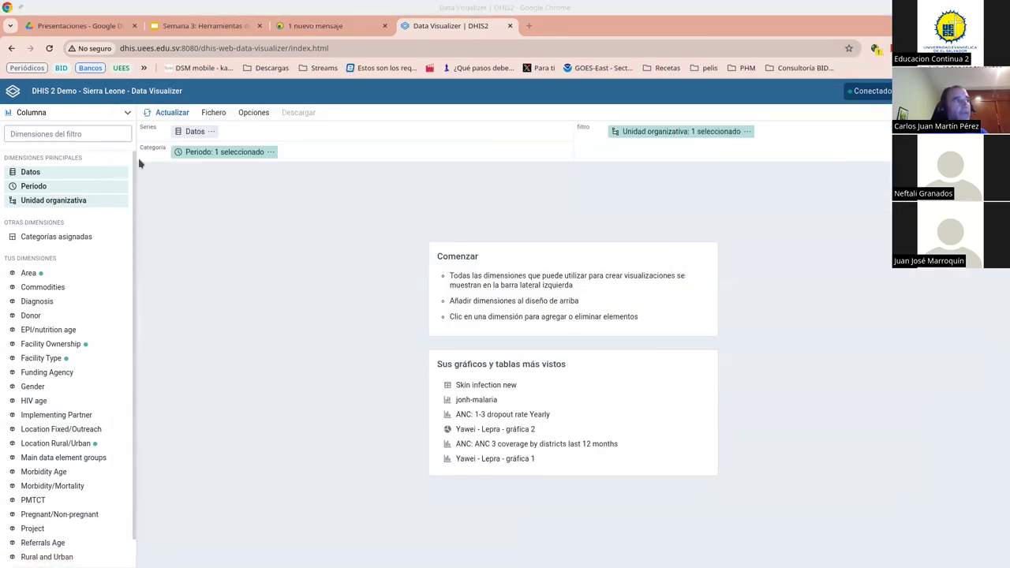
key("alt+Tab")
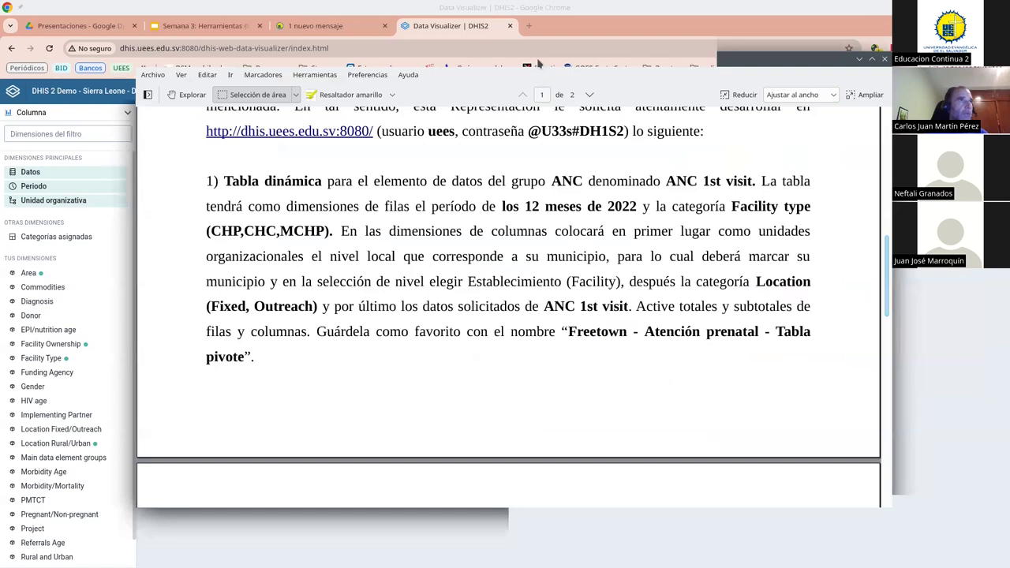
key("alt+Tab")
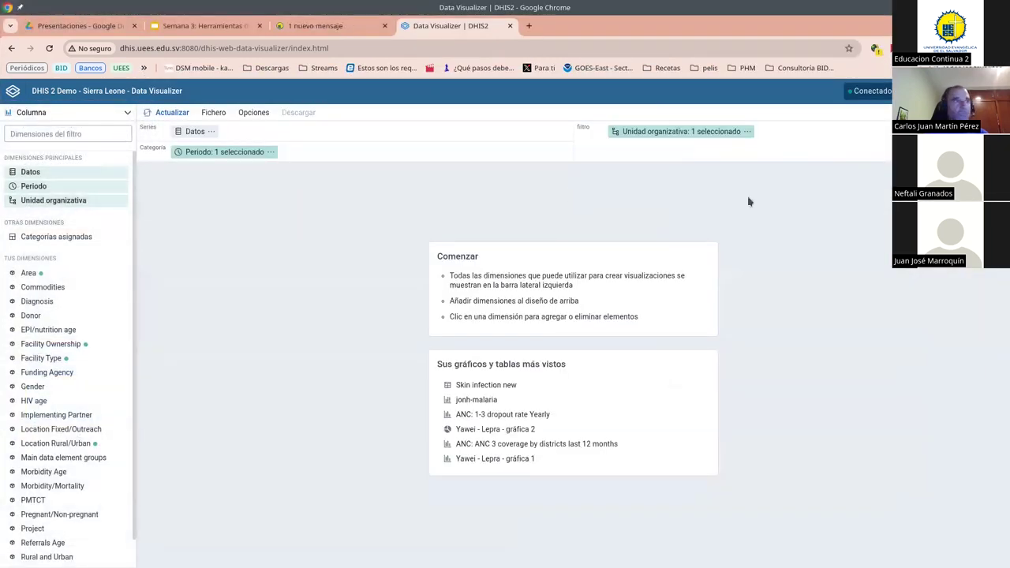
key("alt+Tab")
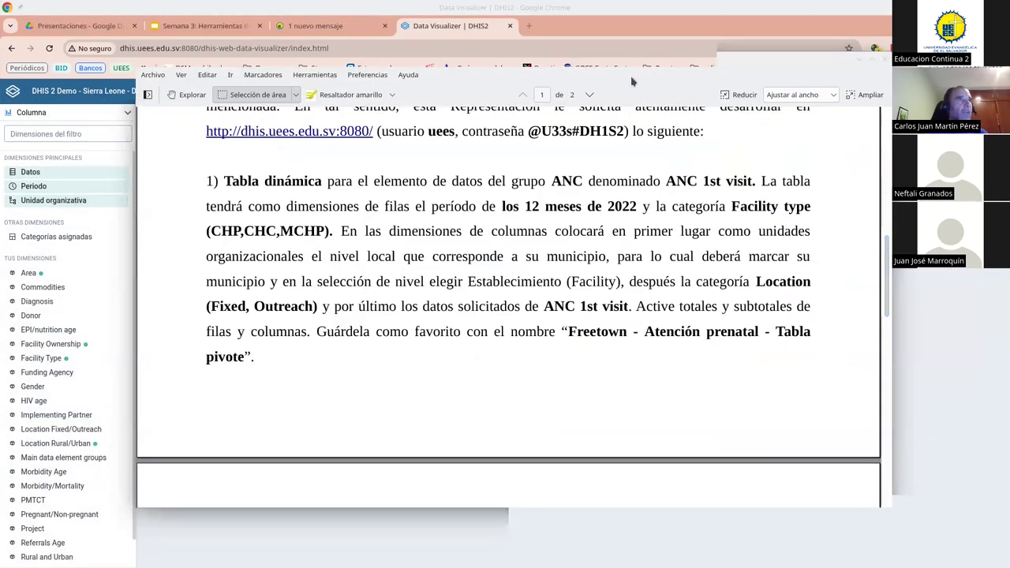
left_click(860, 61)
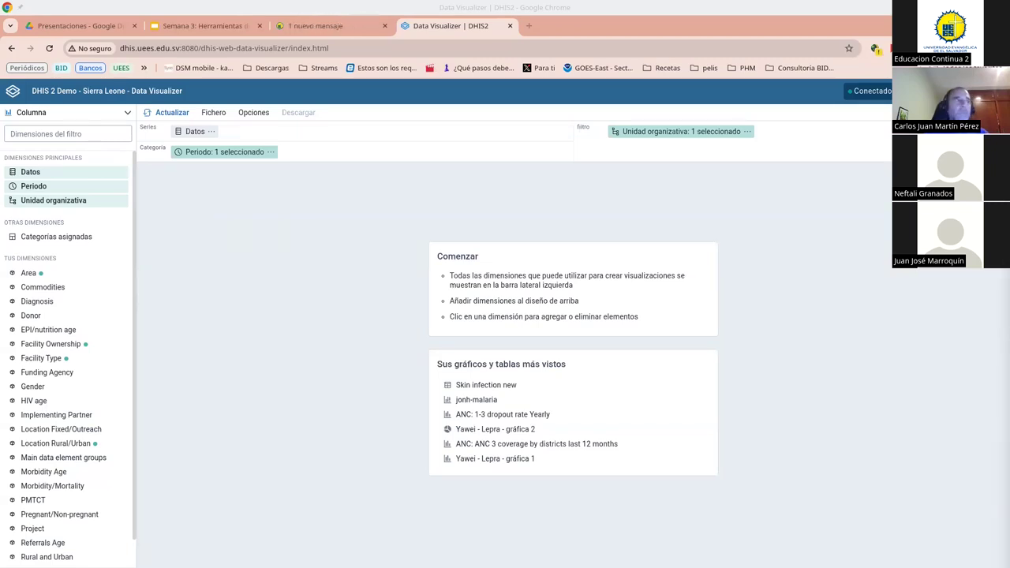
Step: Set the visualization type to Tabla dinámica, filter the data items by "anc" and add the data element ANC 1st visit
left_click(125, 114)
left_click(99, 148)
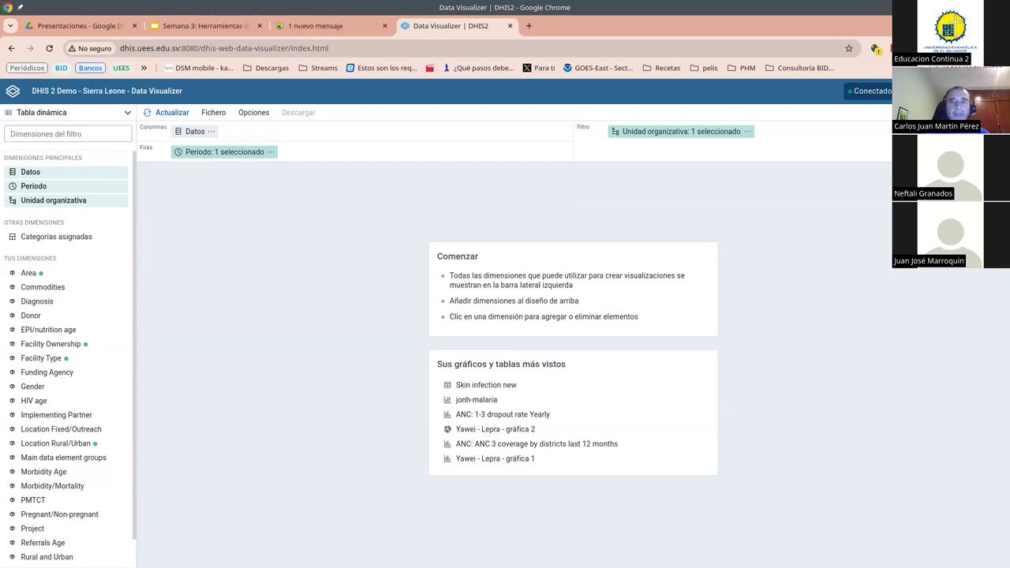
left_click(192, 132)
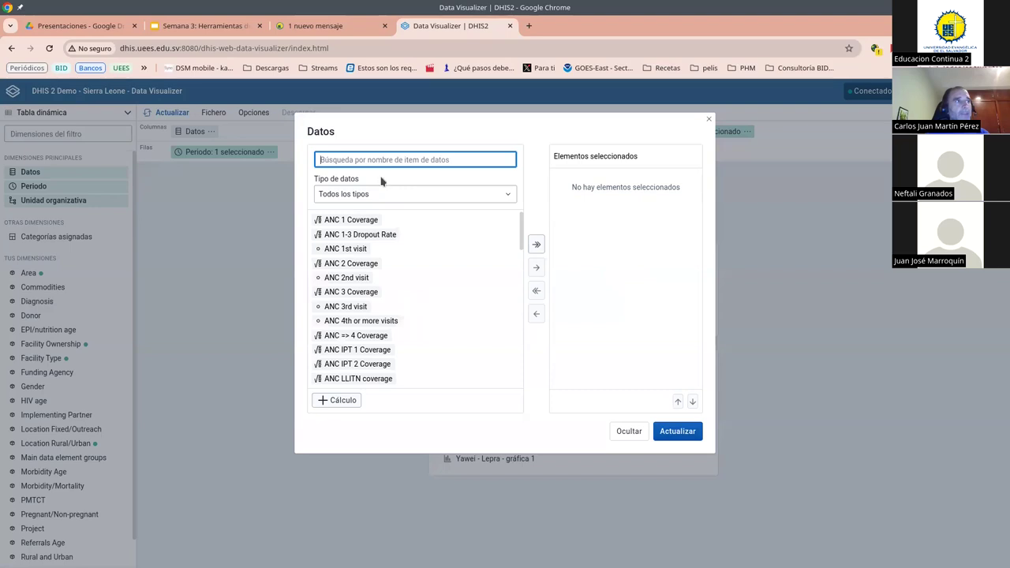
scroll(383, 260, "down", 15)
scroll(380, 260, "down", 2)
scroll(434, 365, "up", 15)
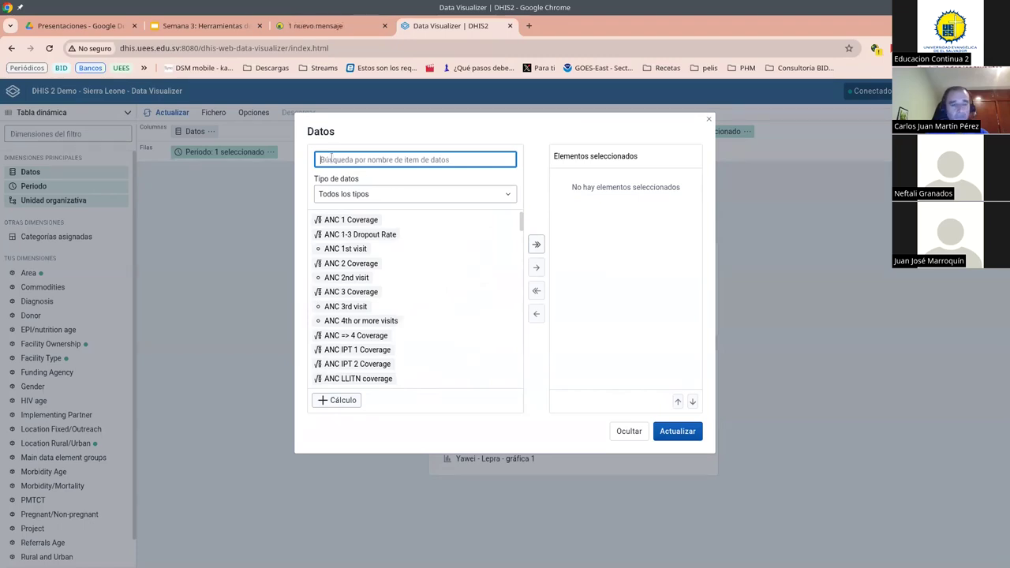
type("anc")
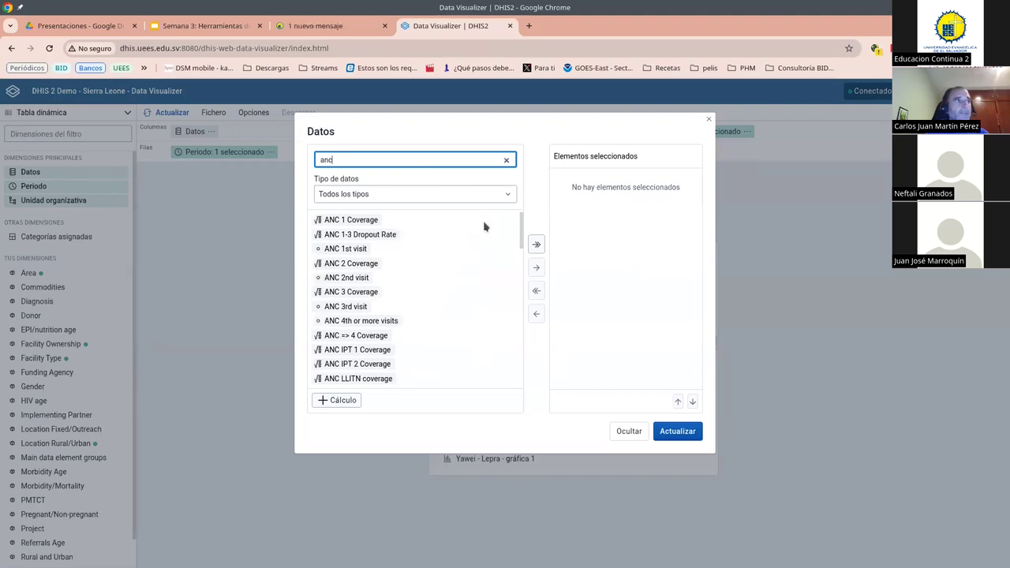
scroll(381, 282, "down", 15)
scroll(381, 280, "up", 15)
left_click(337, 251)
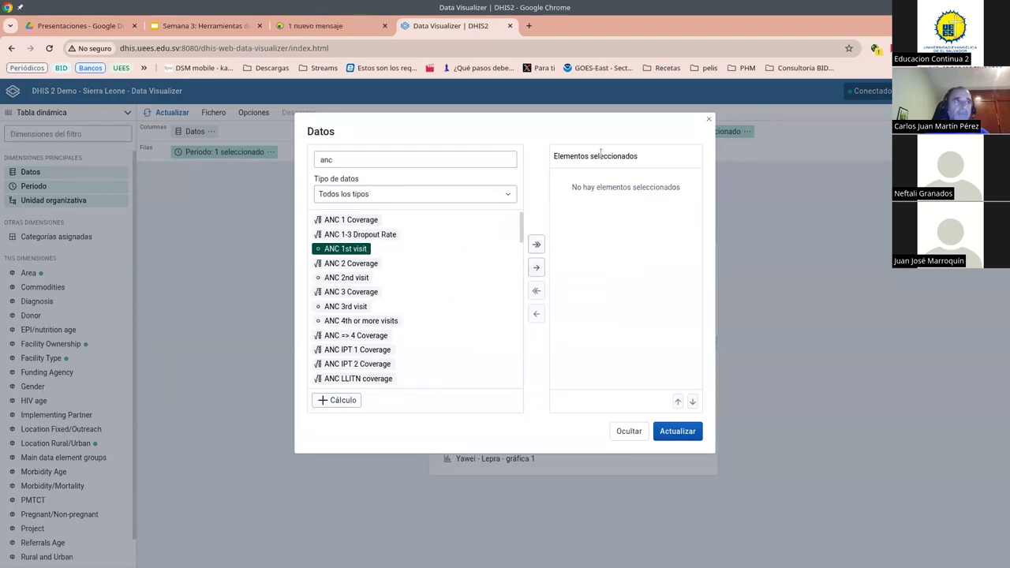
left_click(537, 267)
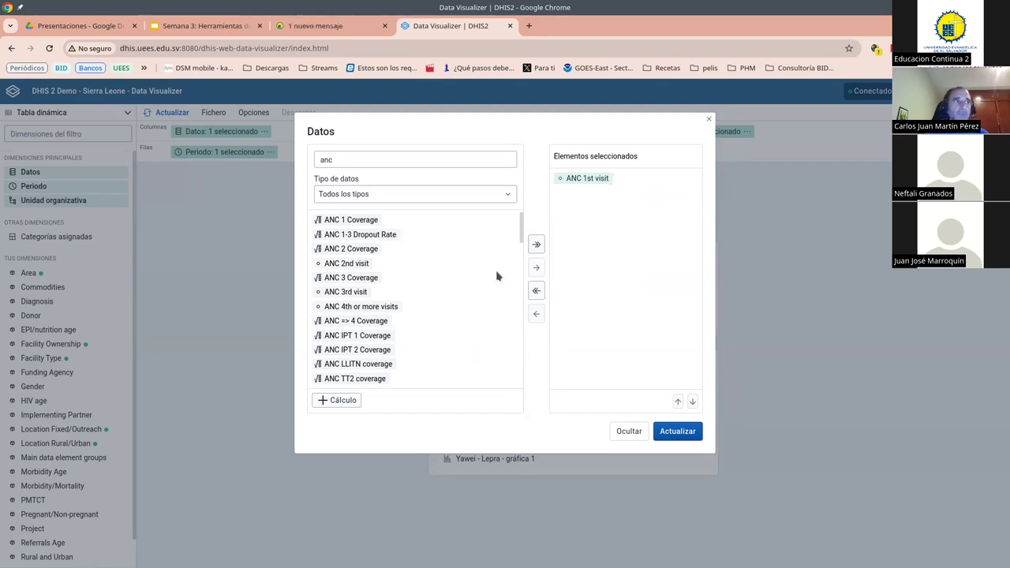
Step: Add all the filtered data items to the selection, clear it completely, and reselect only ANC 1st visit
left_click(536, 242)
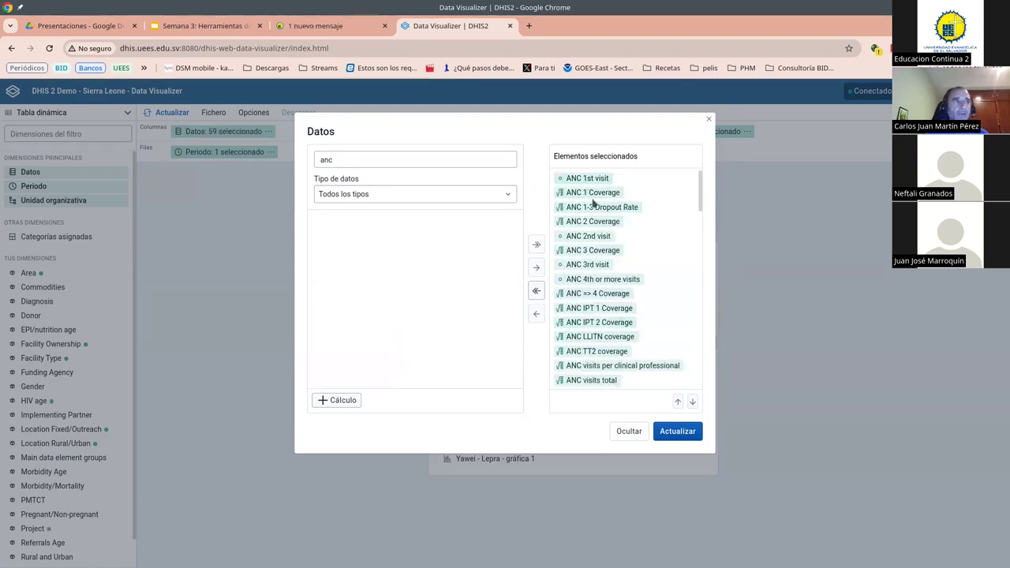
left_click(538, 292)
left_click(341, 249)
left_click(536, 267)
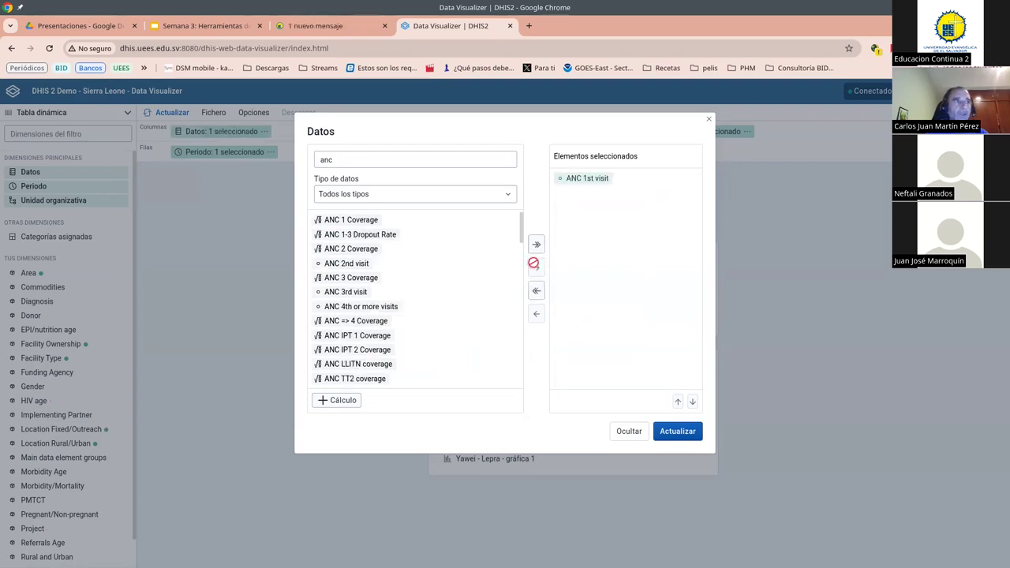
Step: Update the pivot table with the selected data and consult the letter's row and period requirements
left_click(683, 433)
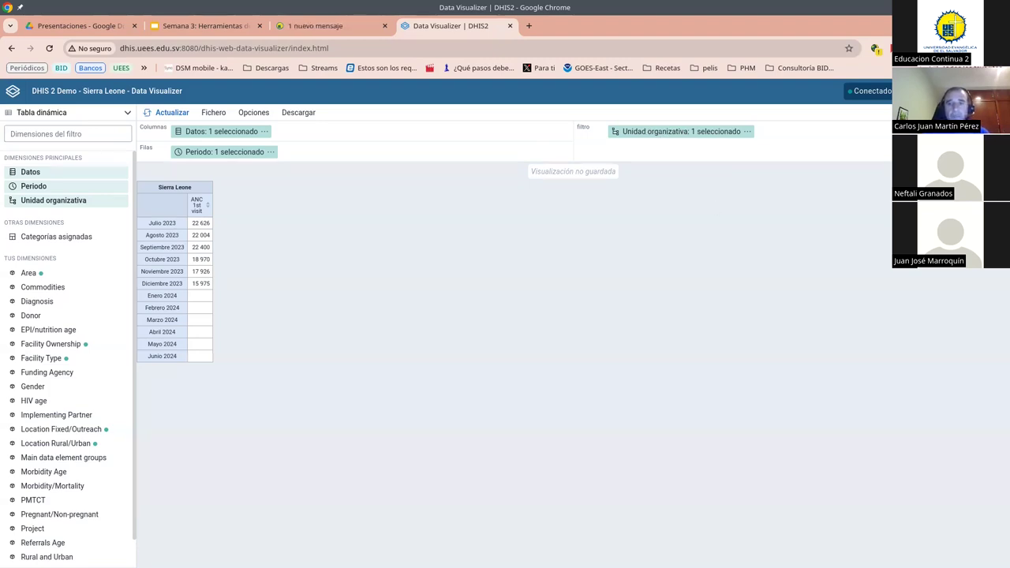
left_click_drag(1009, 181, 621, 97)
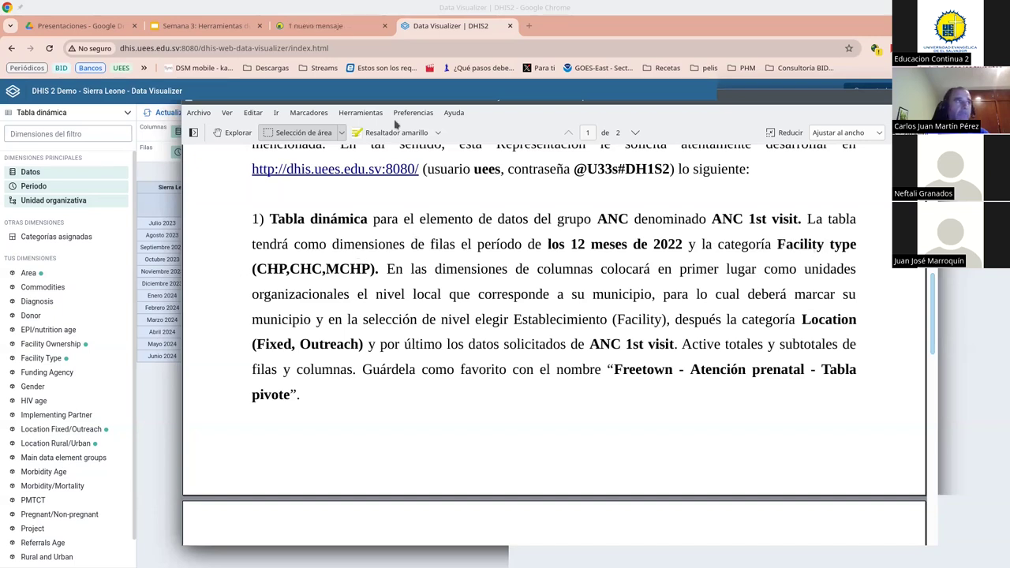
left_click_drag(383, 103, 1009, 167)
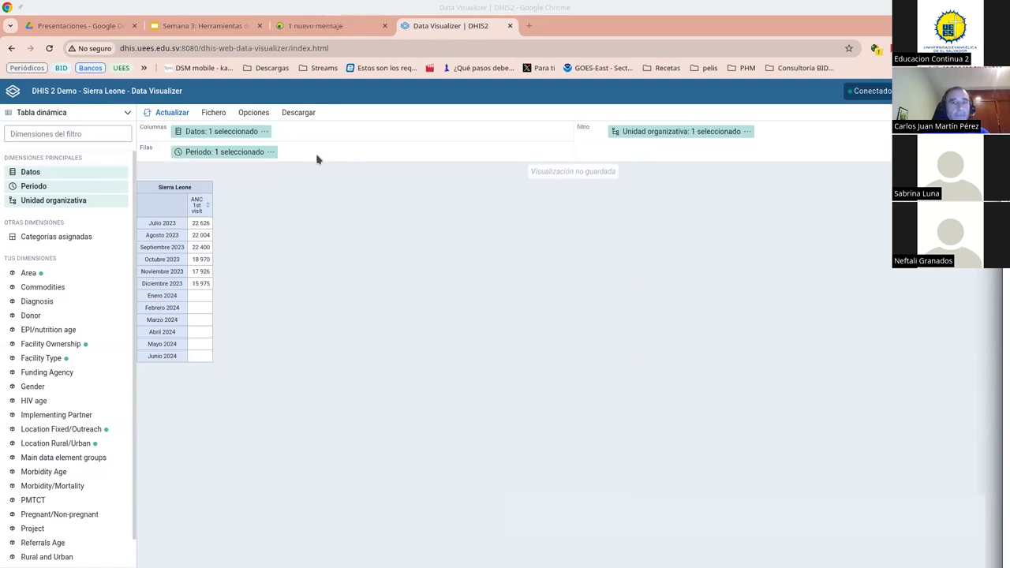
Step: Replace the relative period with the twelve fixed monthly periods of 2022, Enero through Diciembre, and update the pivot table
left_click(230, 154)
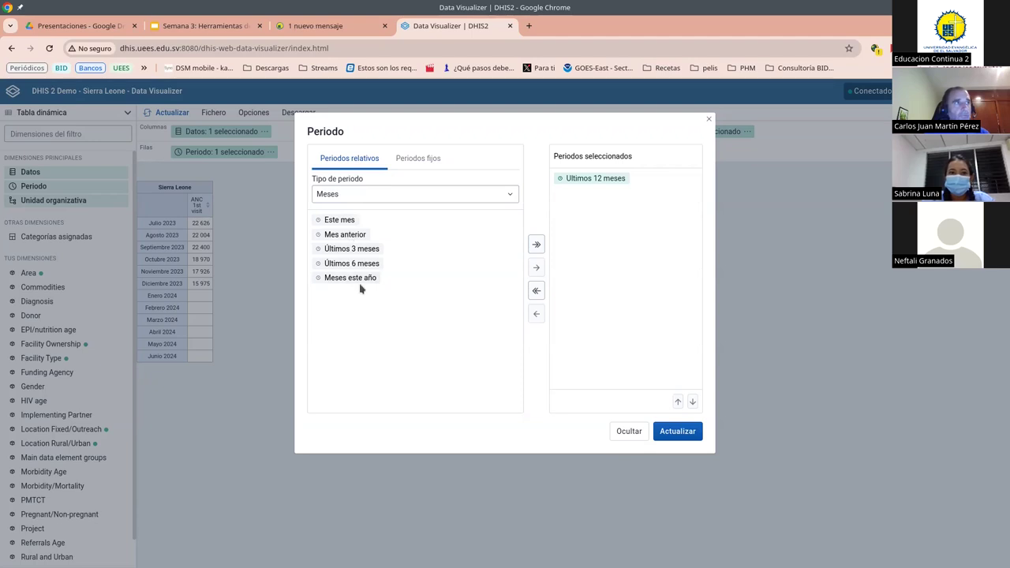
left_click(369, 196)
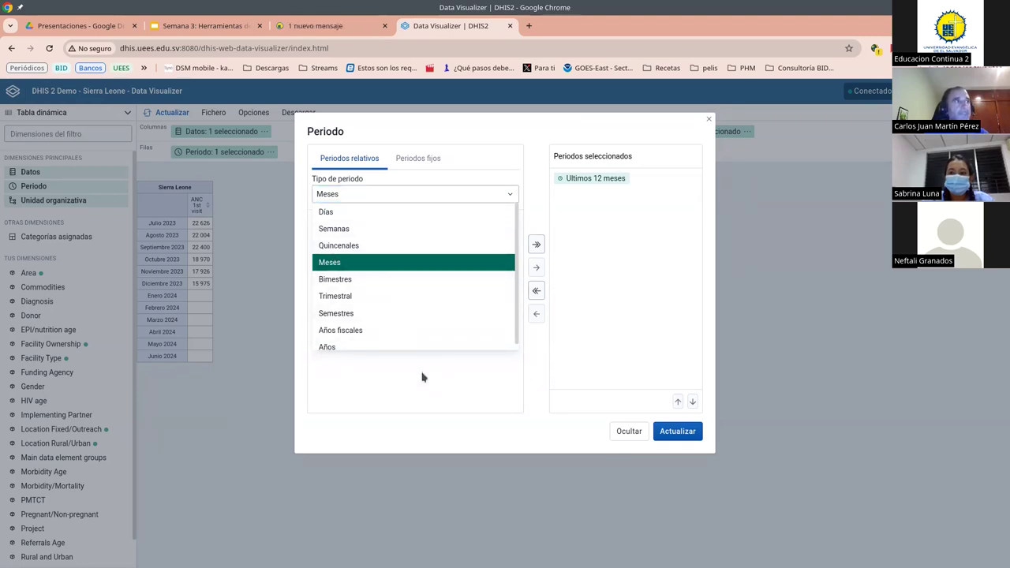
left_click(488, 263)
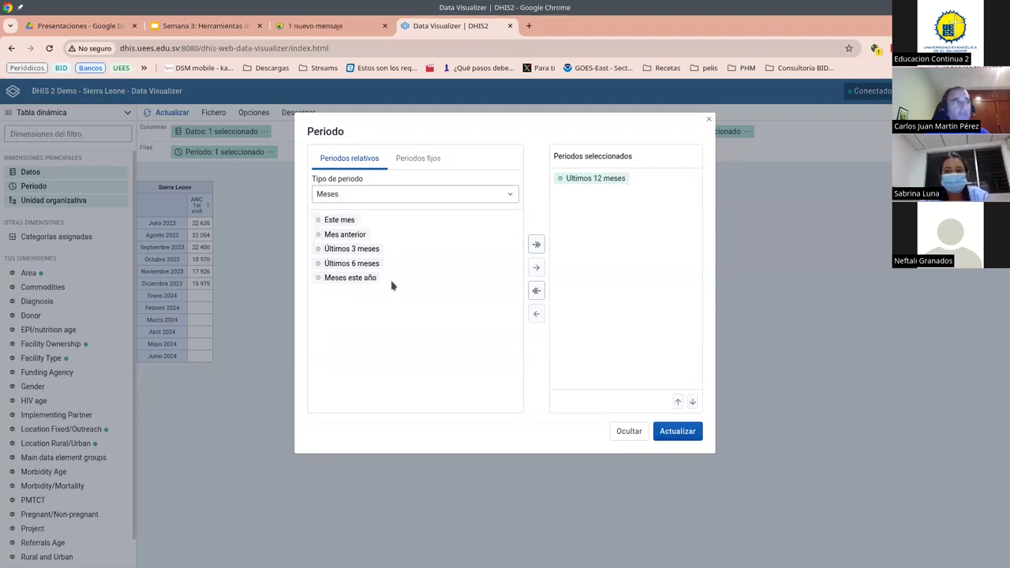
left_click(424, 160)
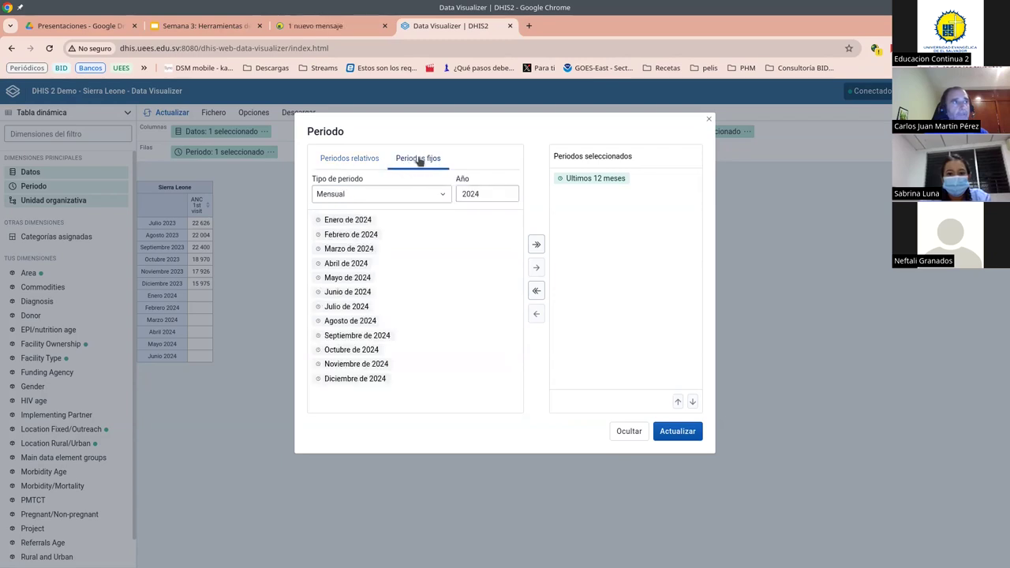
left_click(508, 197)
left_click(508, 197)
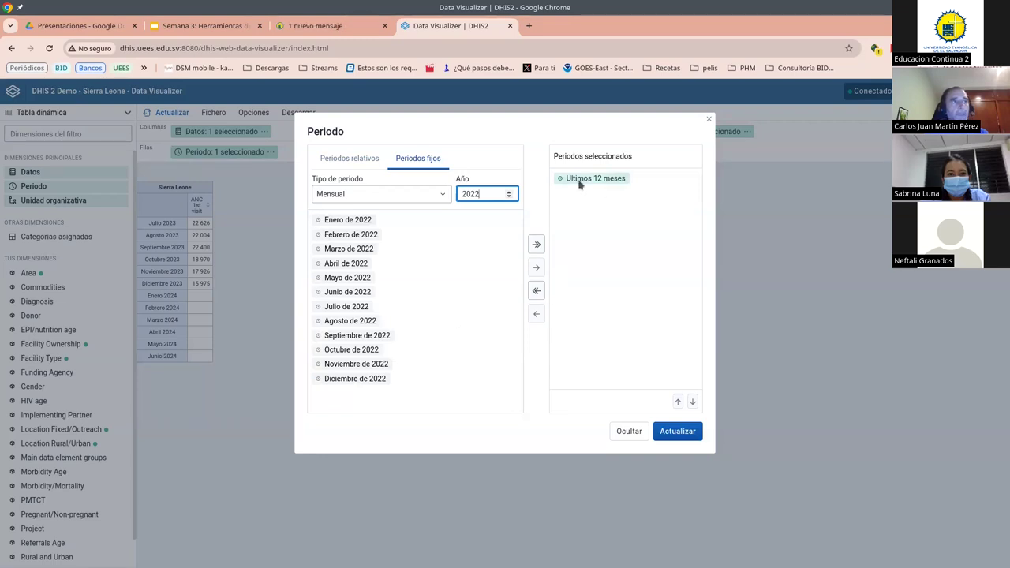
left_click(537, 290)
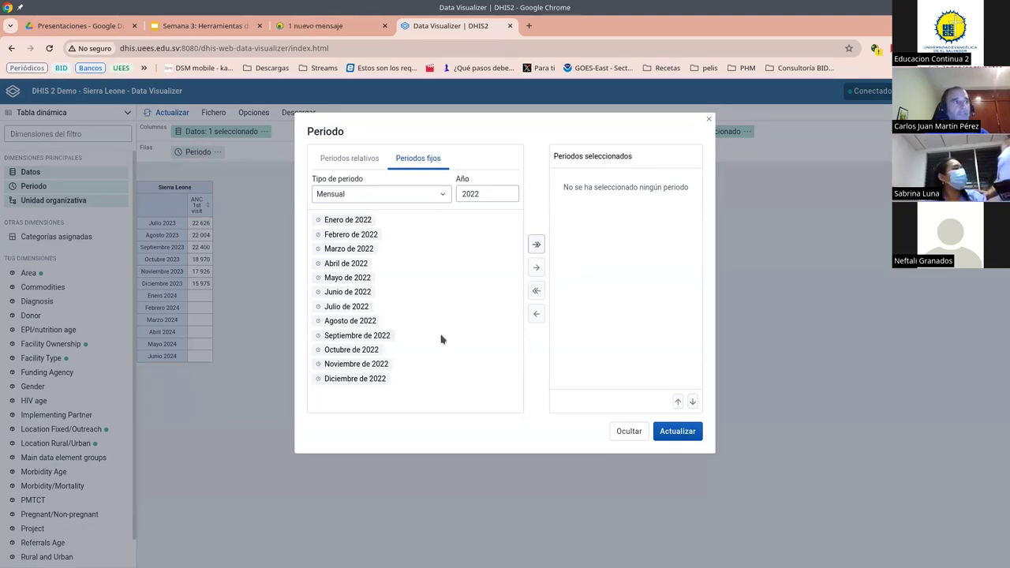
left_click(535, 246)
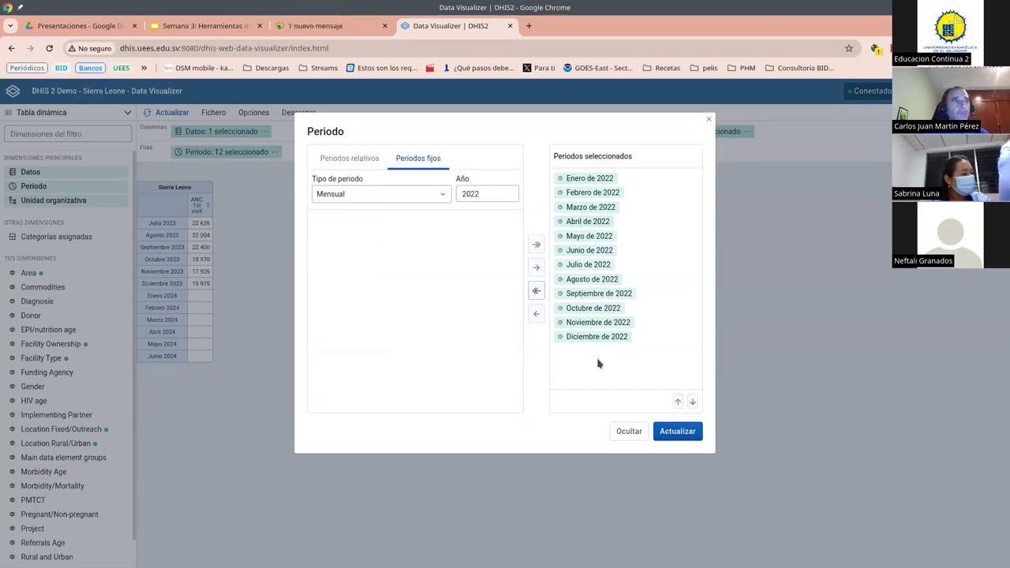
left_click(678, 427)
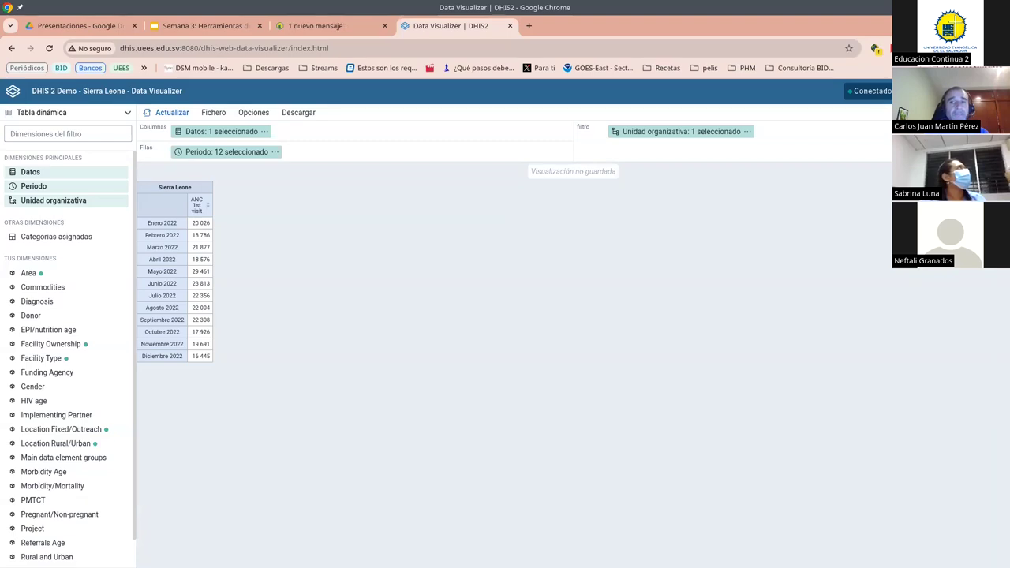
Step: Consult the exercise letter's row requirements and add the Facility Type dimension to the rows after Periodo
key("alt+Tab")
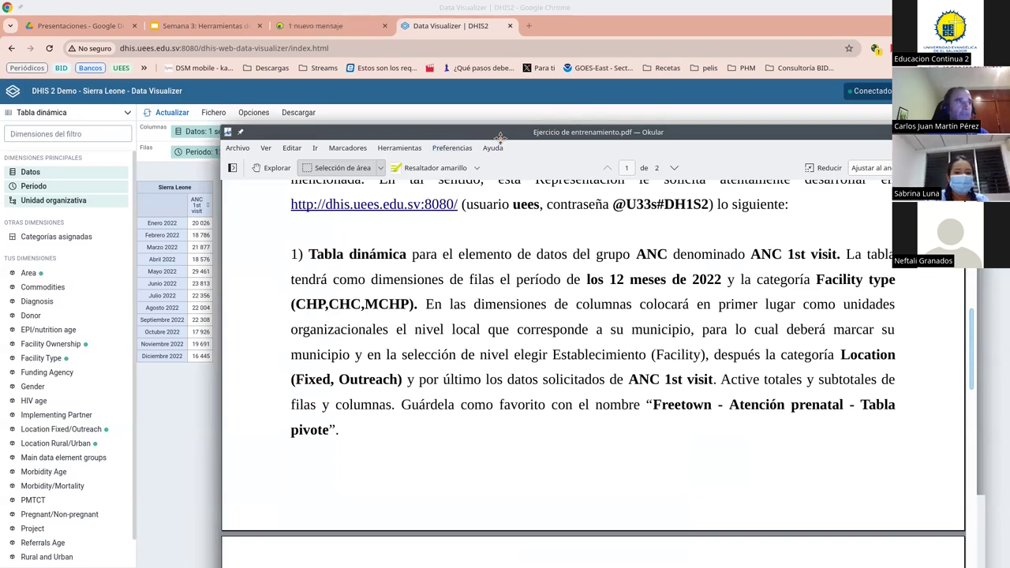
left_click_drag(500, 135, 1009, 136)
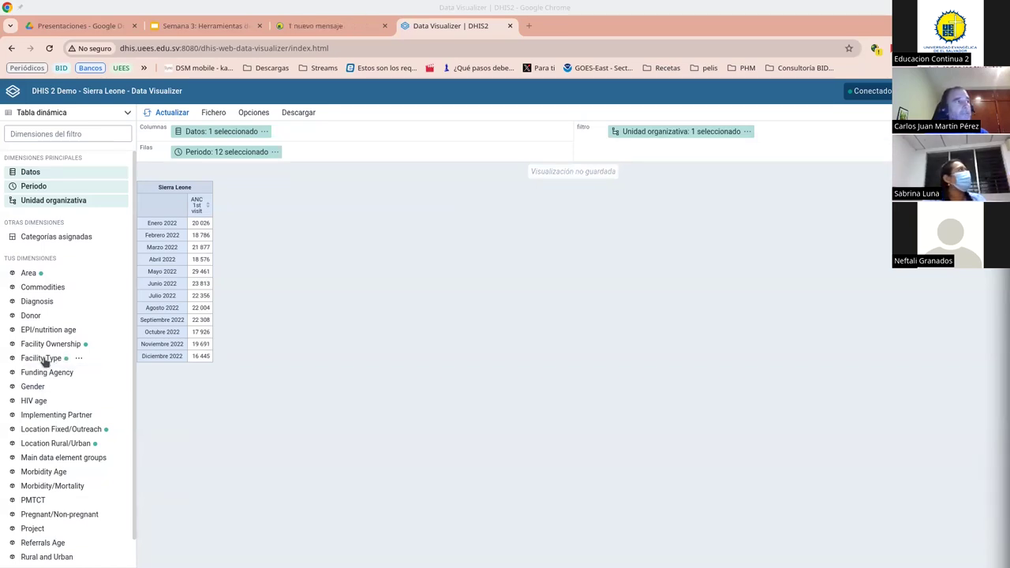
left_click_drag(45, 359, 329, 153)
left_click(329, 152)
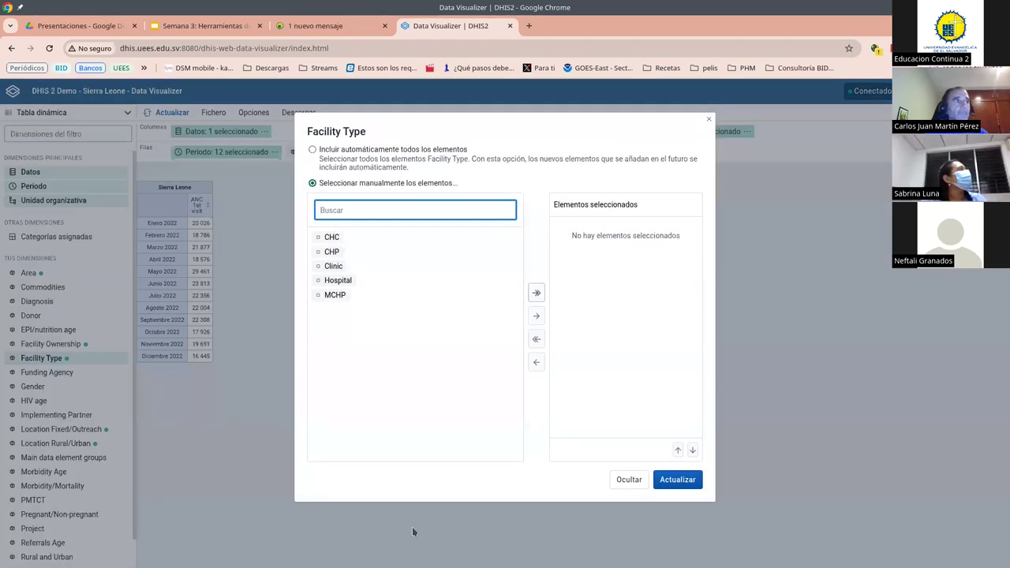
Step: Select CHC, CHP and MCHP as the Facility Type elements, update the pivot table and review its rows
left_click(332, 238)
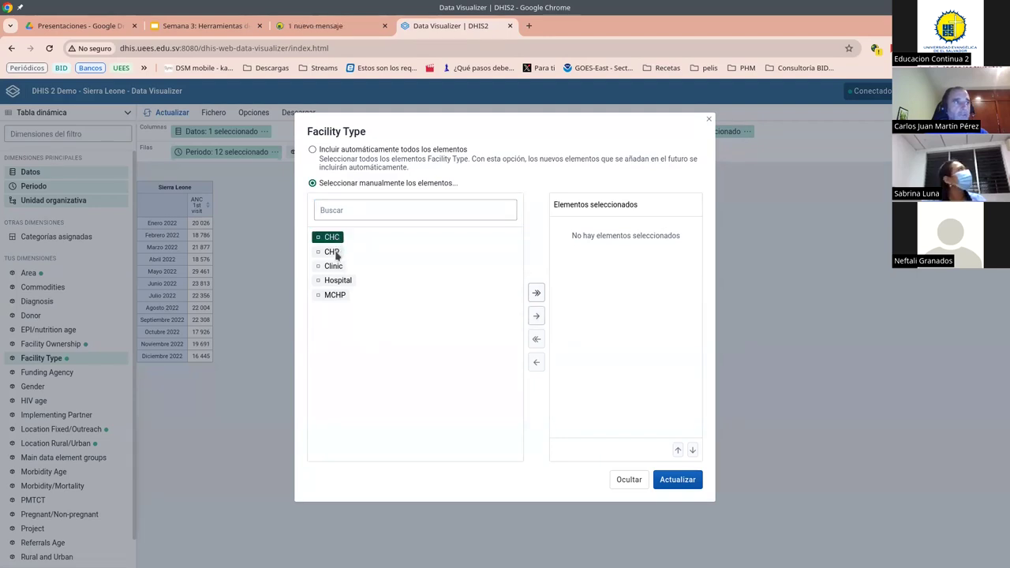
left_click(333, 253)
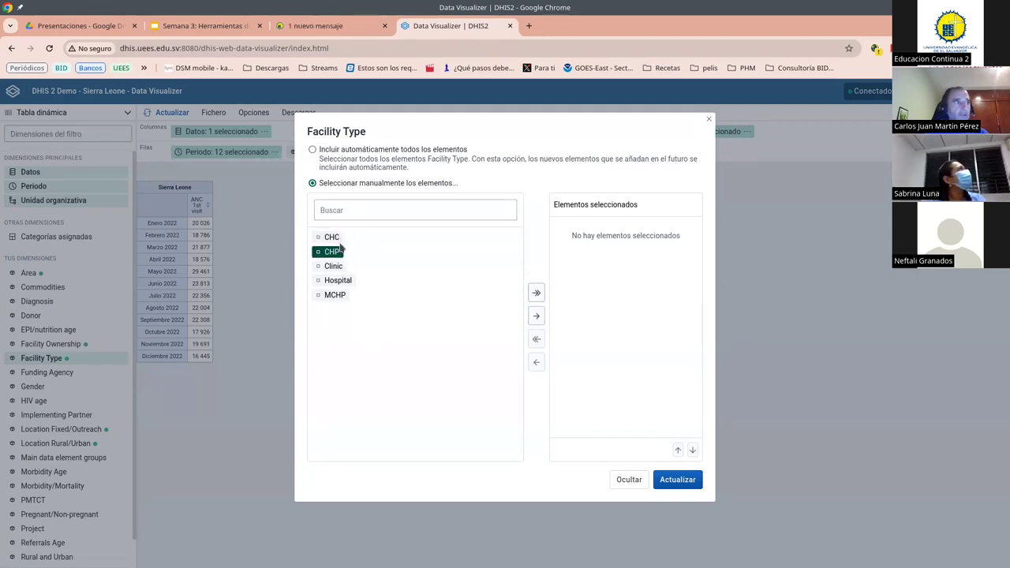
left_click(335, 236)
left_click(335, 252)
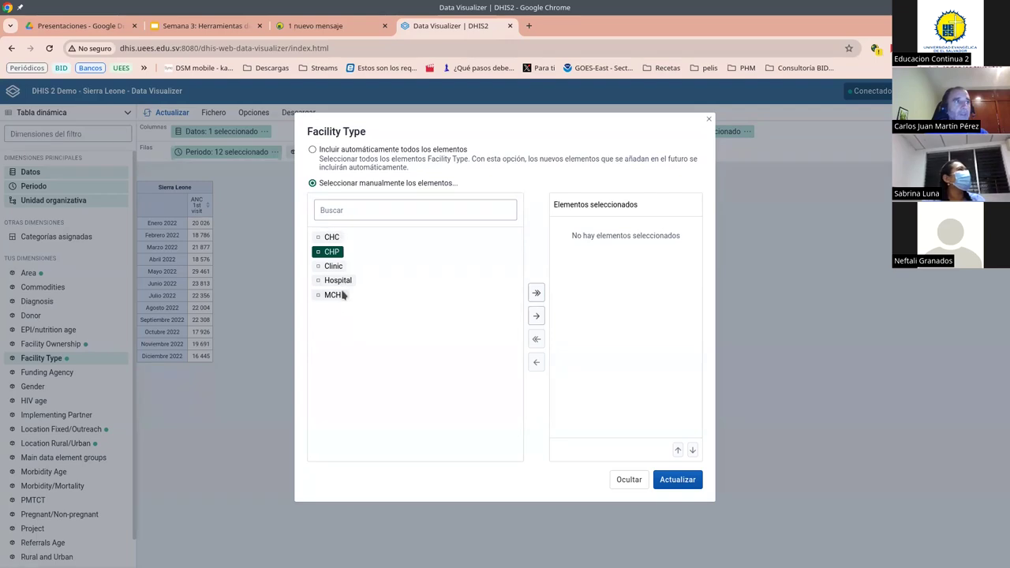
left_click(336, 295)
left_click(333, 238)
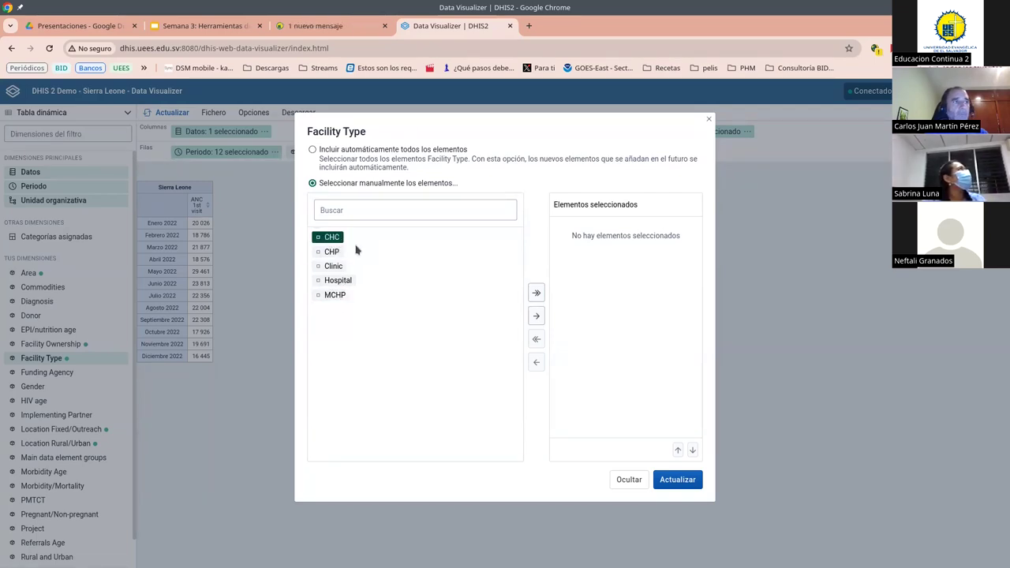
left_click(333, 253, "ctrl")
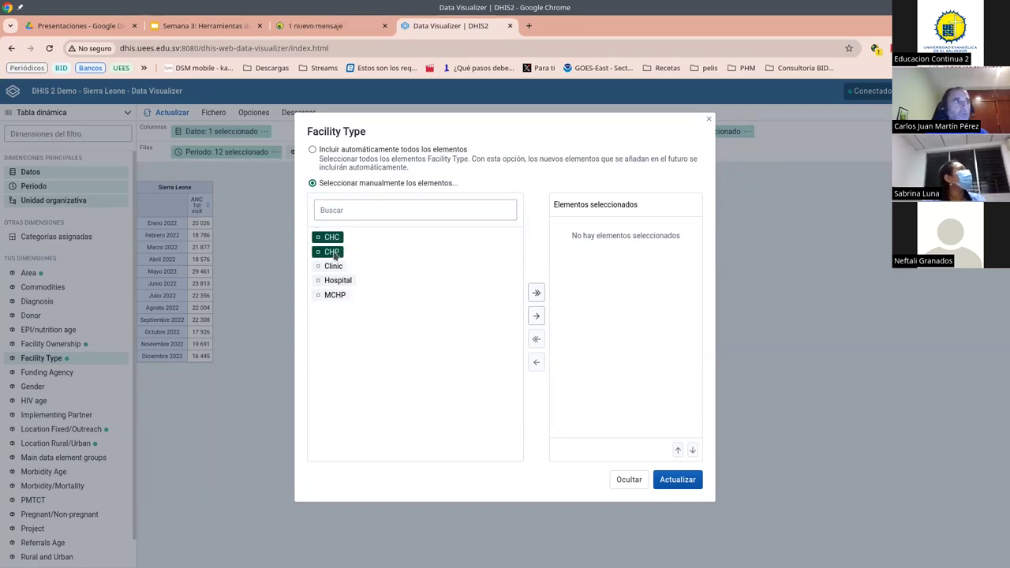
left_click(334, 294, "ctrl")
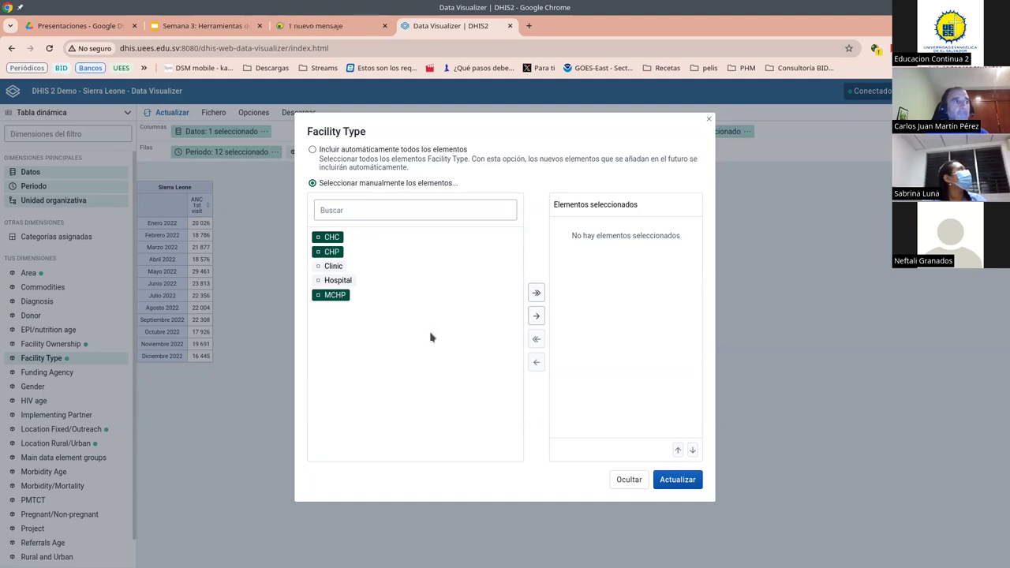
left_click(536, 316)
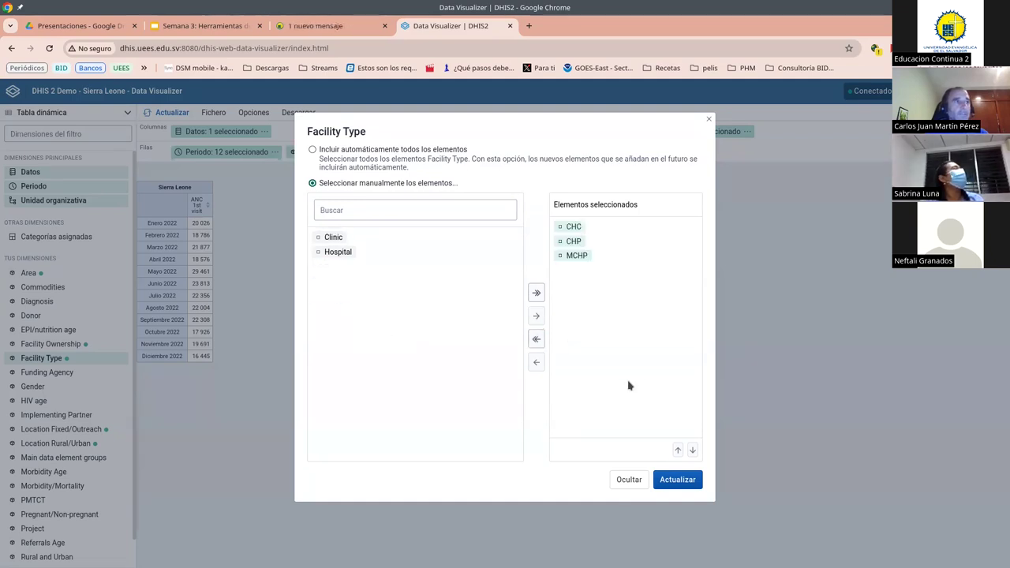
left_click(661, 480)
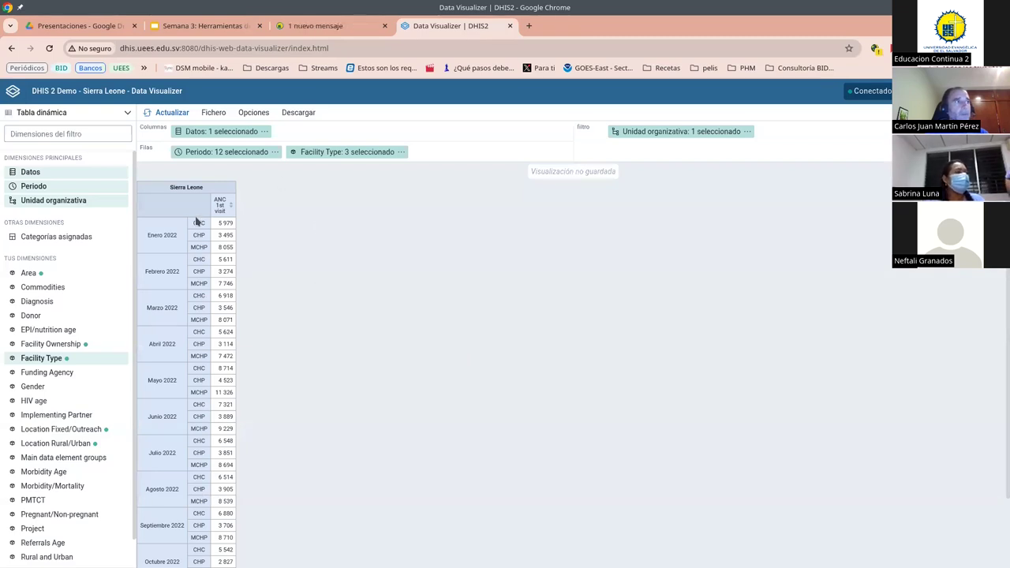
scroll(173, 255, "down", 3)
scroll(174, 255, "up", 3)
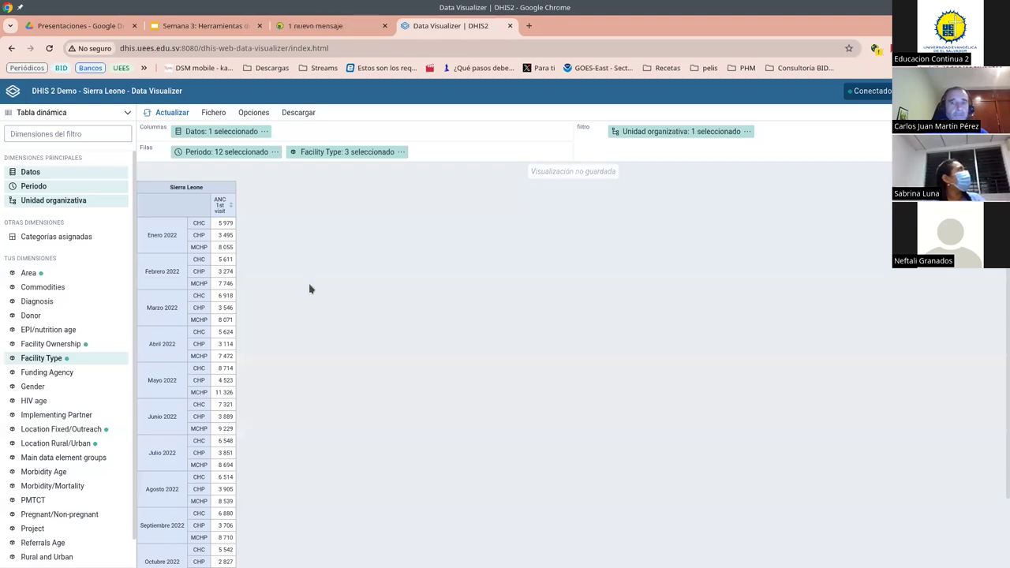
Step: Consult the letter's municipality and column requirements, place Unidad organizativa before Datos in the columns, and update the table
left_click_drag(1009, 197, 434, 68)
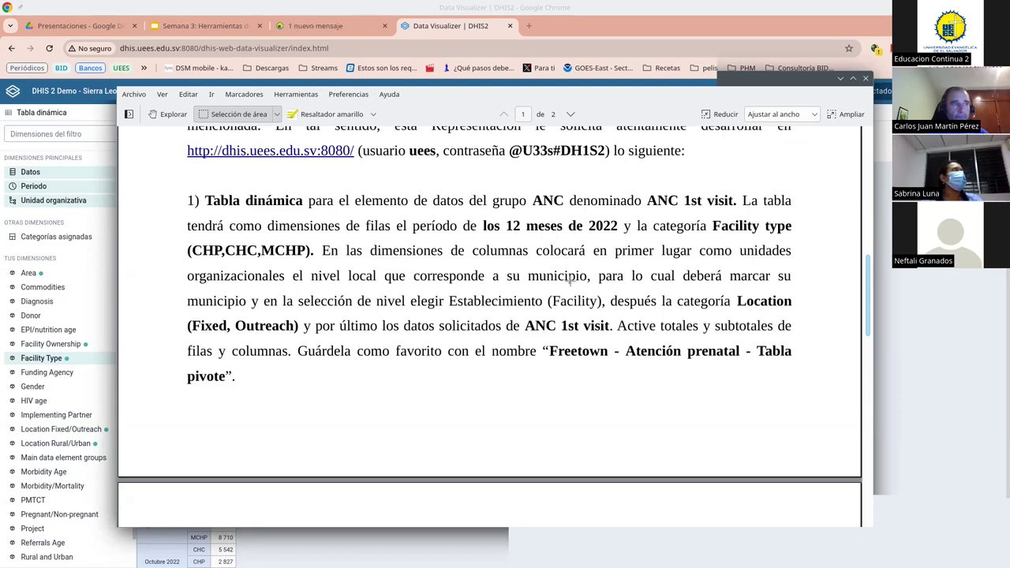
scroll(613, 326, "up", 10)
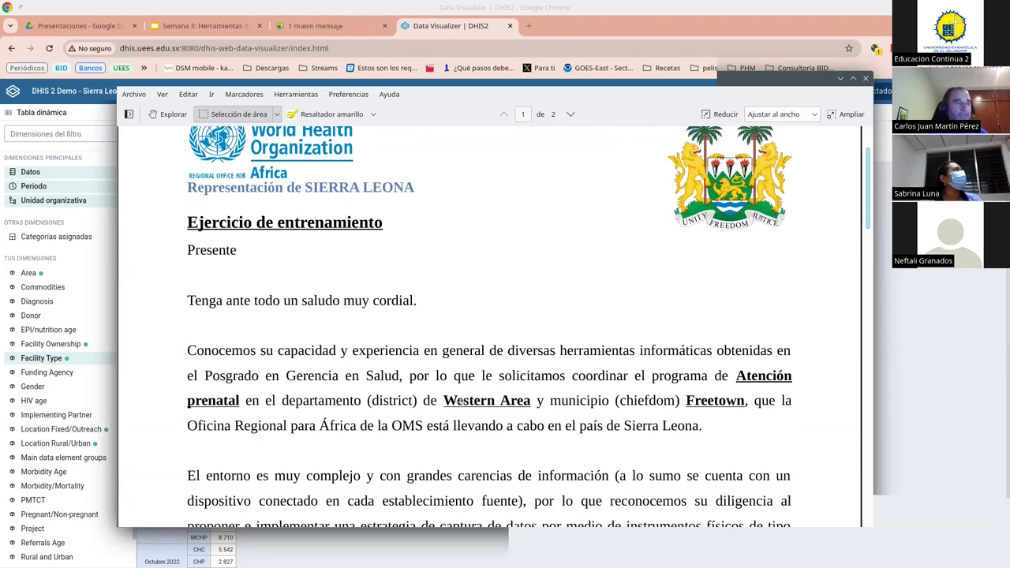
scroll(474, 395, "down", 8)
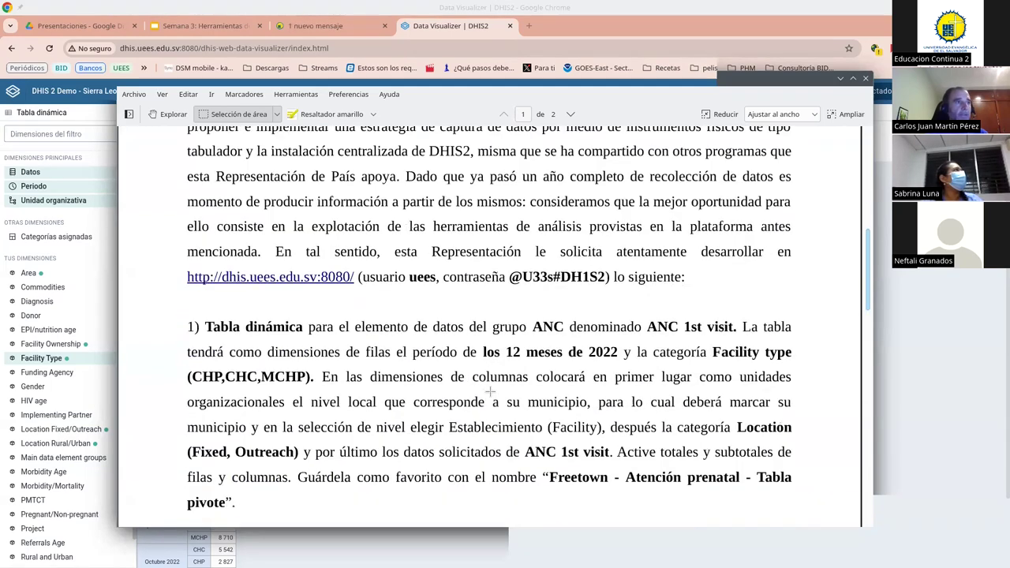
scroll(513, 383, "down", 3)
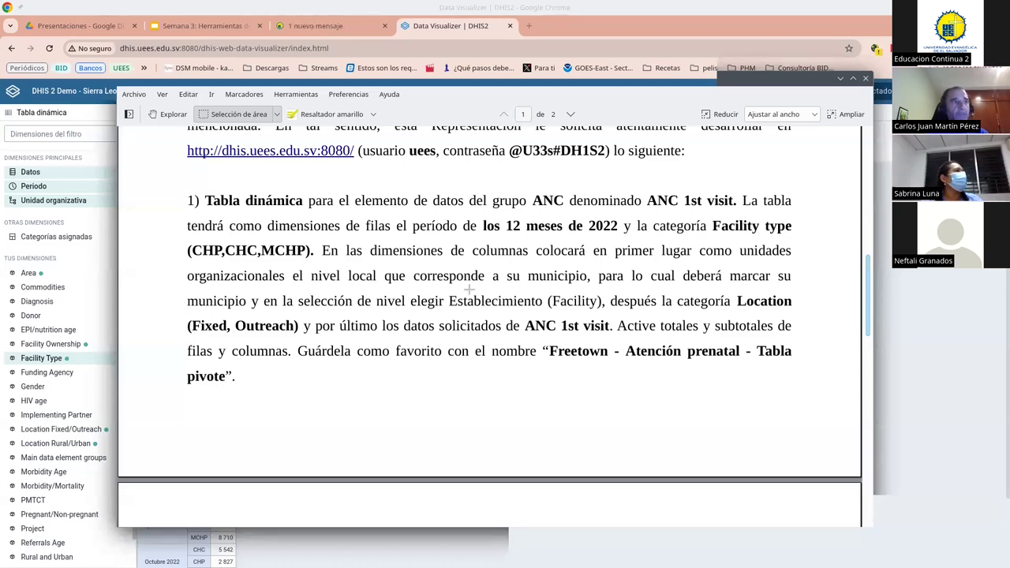
left_click_drag(496, 78, 1009, 237)
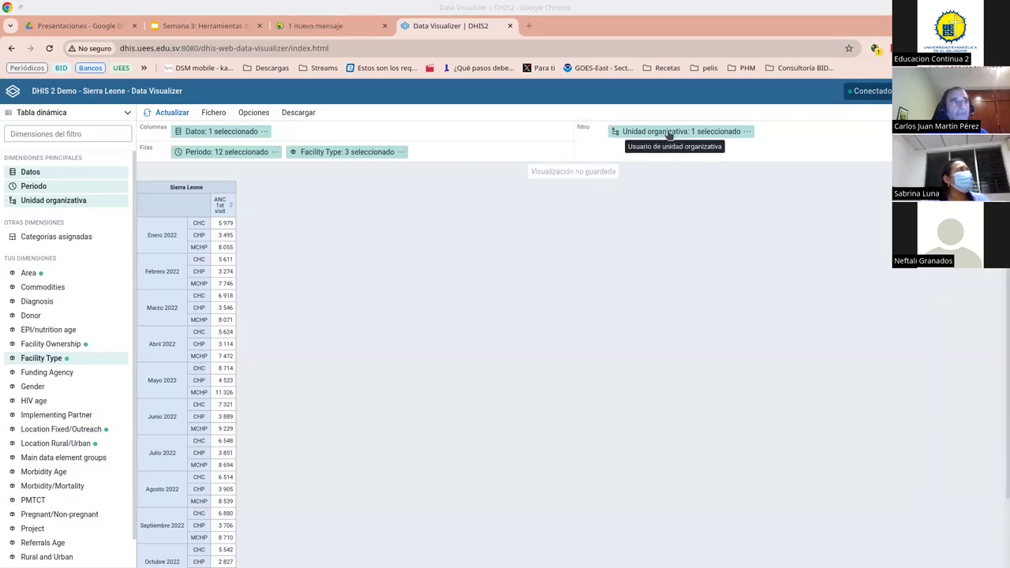
left_click_drag(667, 135, 229, 133)
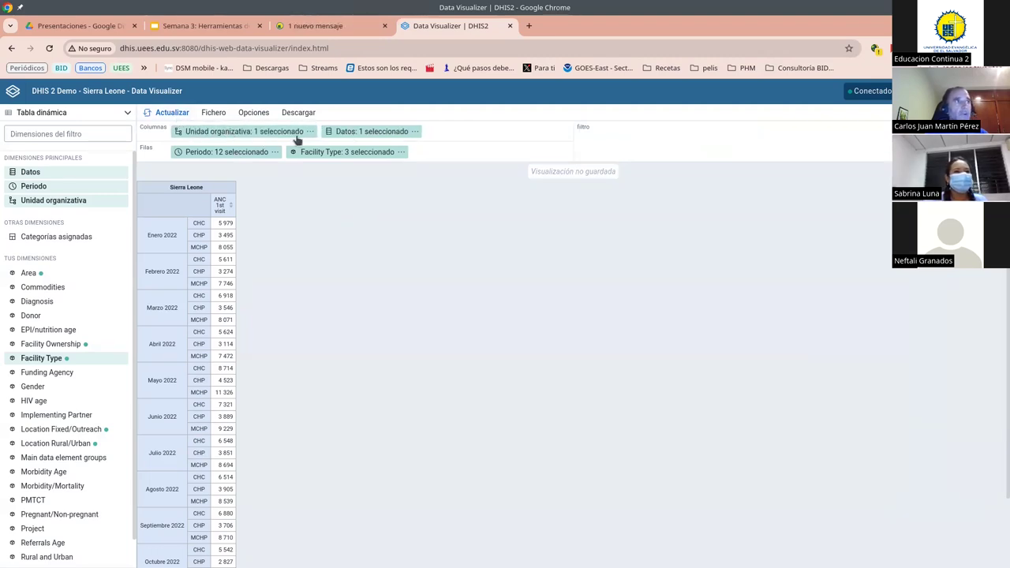
left_click(170, 113)
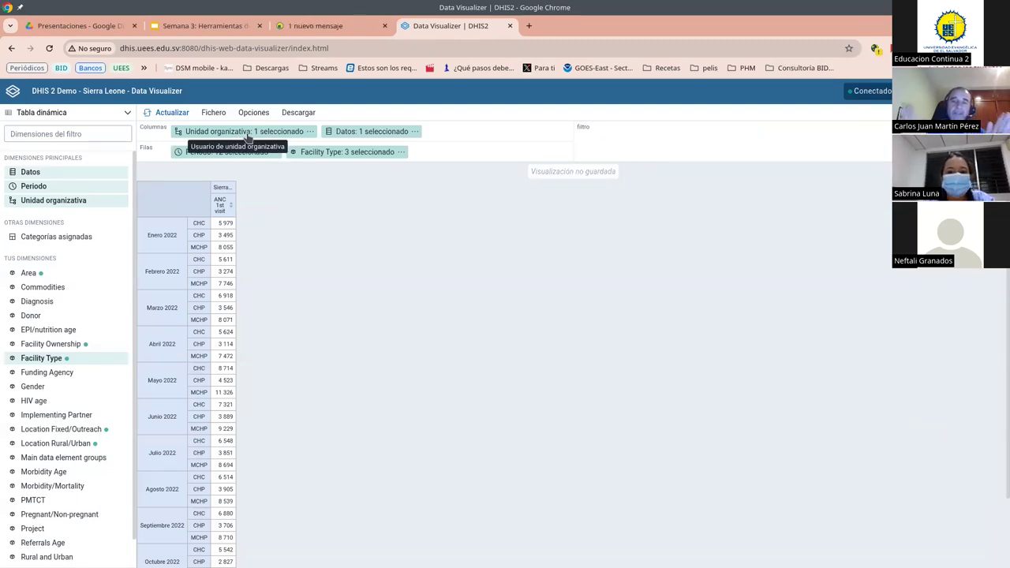
Step: Replace the user organisation unit with Freetown under Western Area, choose the Facility level, and update the pivot table
left_click(223, 135)
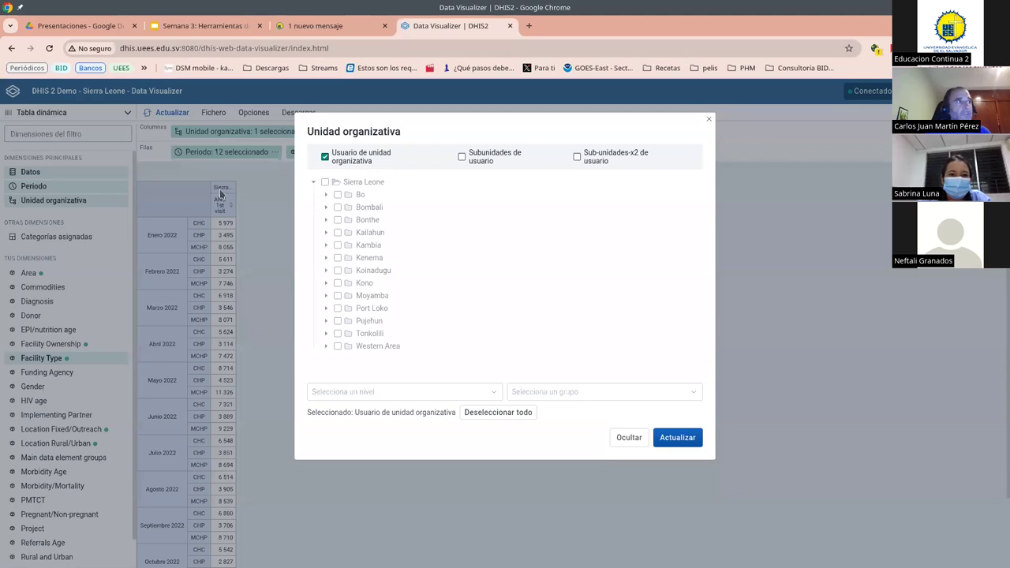
left_click(325, 158)
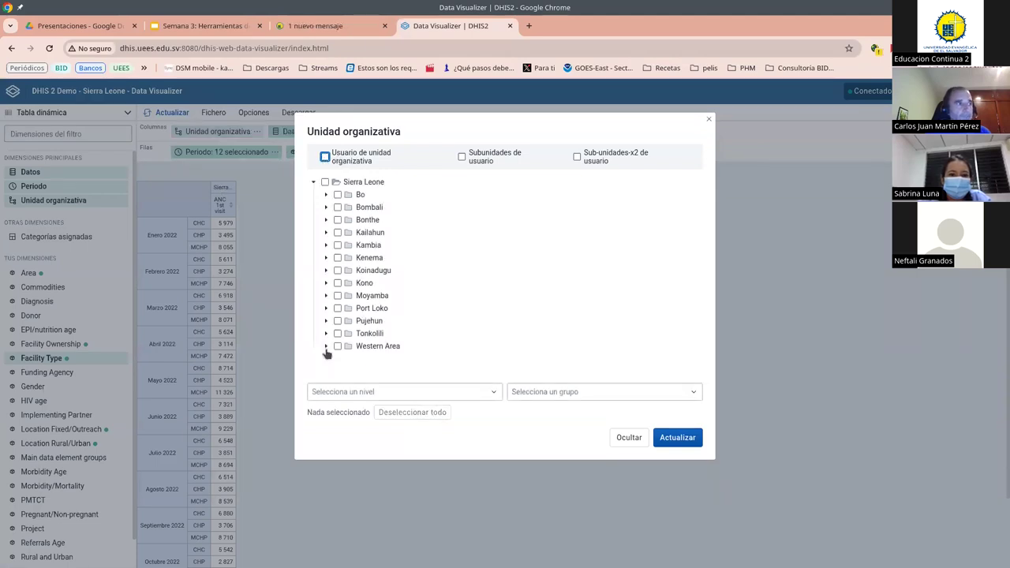
left_click(325, 347)
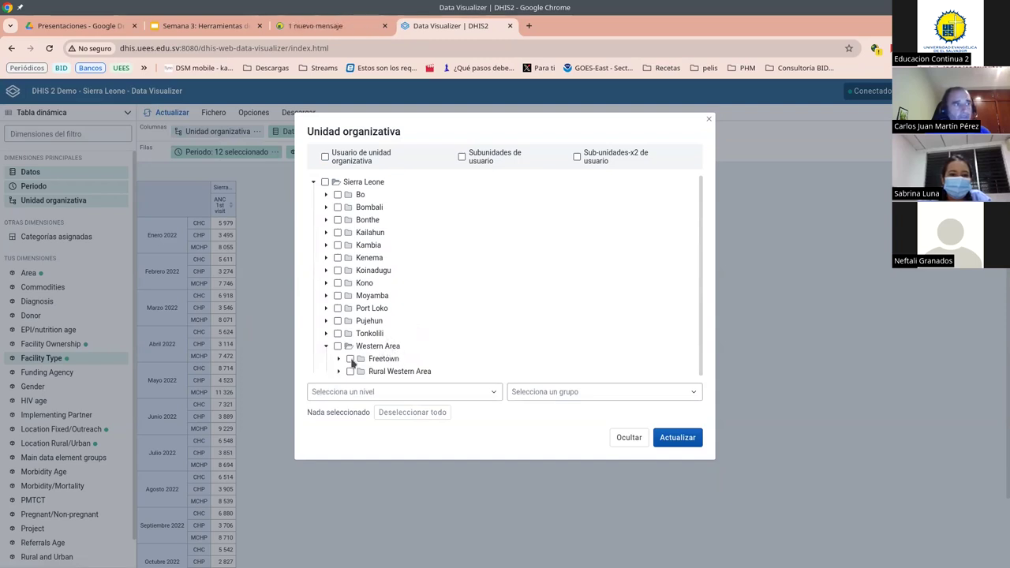
left_click(351, 360)
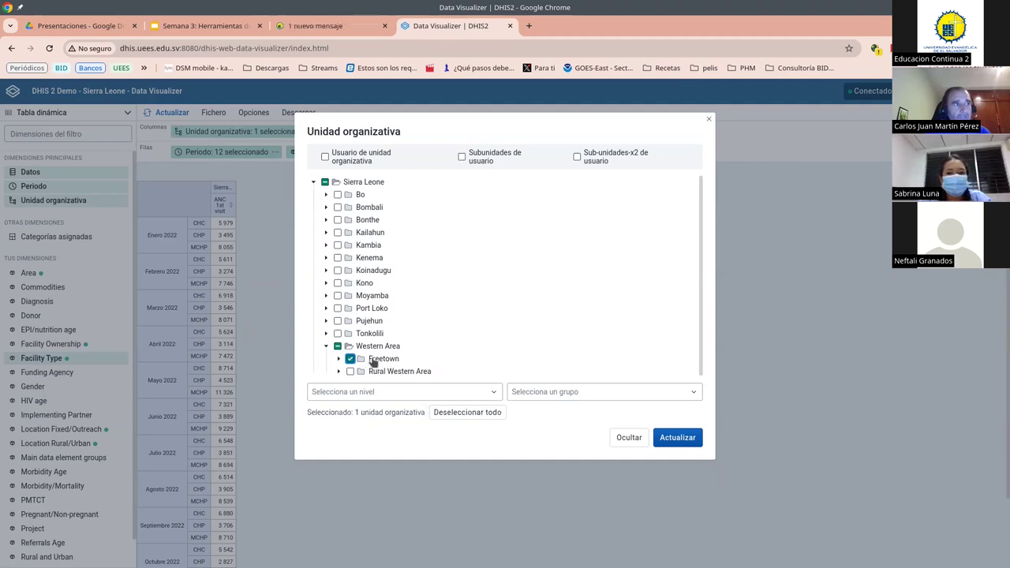
left_click(399, 392)
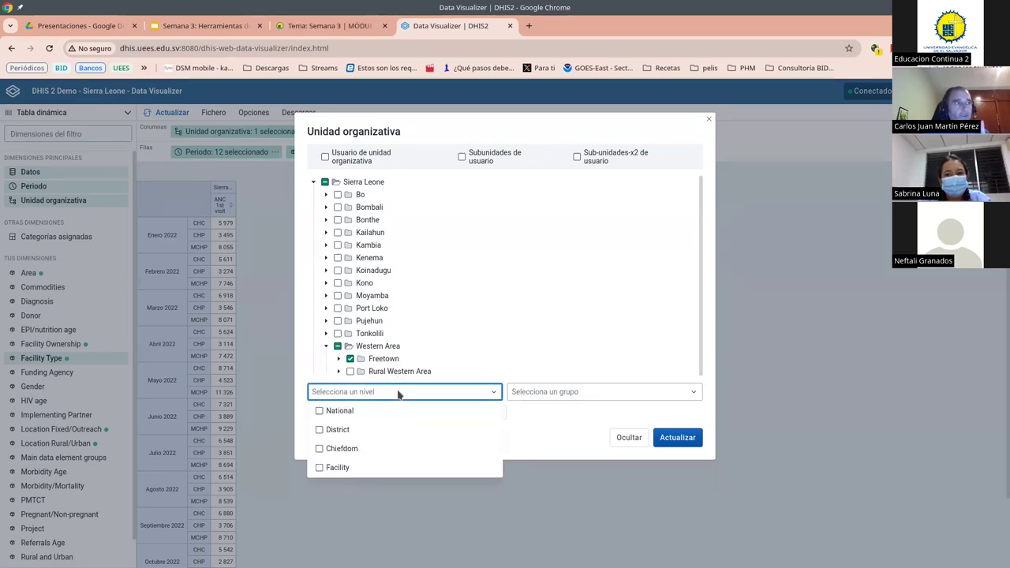
left_click(320, 468)
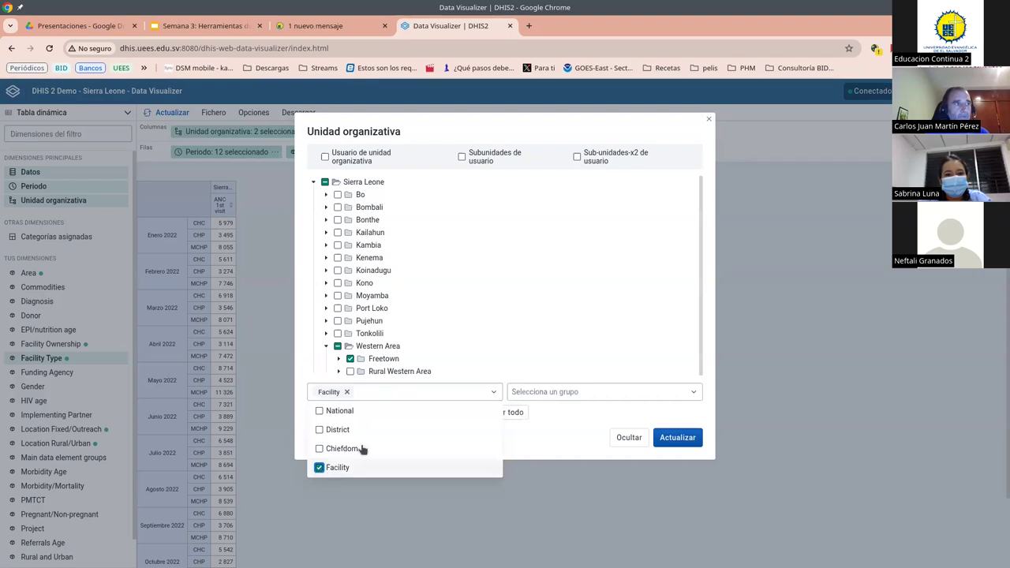
left_click(614, 418)
left_click(675, 437)
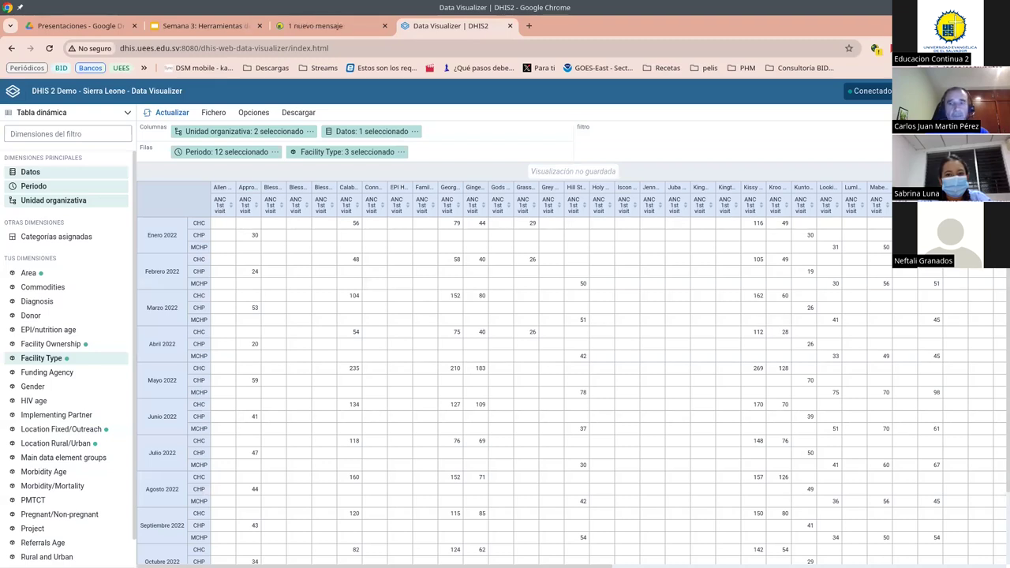
Step: Consult the exercise letter's remaining column requirements for the Location category and the requested data, and return to the pivot table
key("alt+Tab")
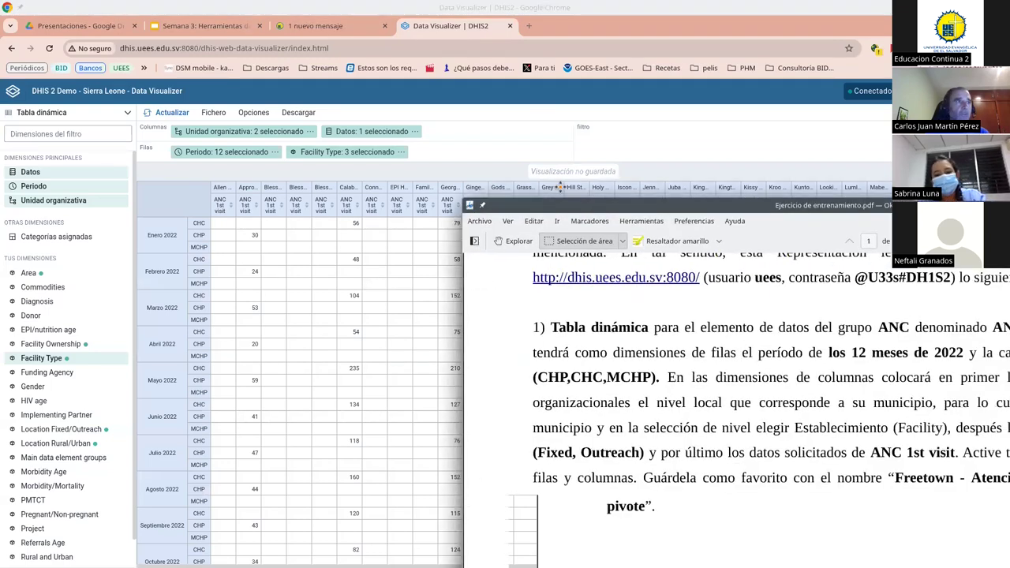
left_click_drag(560, 187, 214, 51)
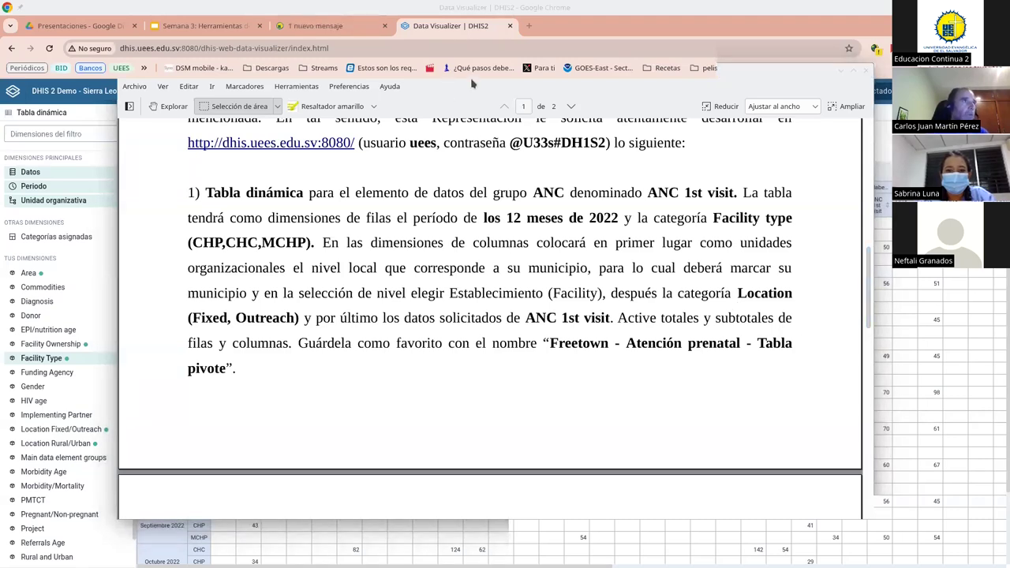
left_click(524, 12)
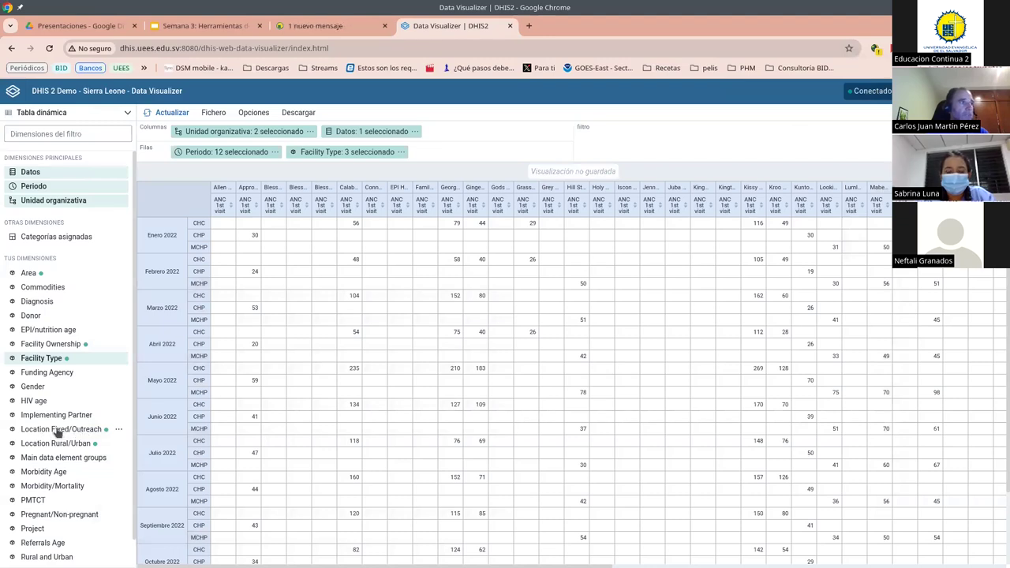
Step: Place Location Fixed/Outreach between Unidad organizativa and Datos in the columns with Fixed and Outreach selected, update the table and review it
left_click_drag(60, 432, 376, 131)
left_click(376, 131)
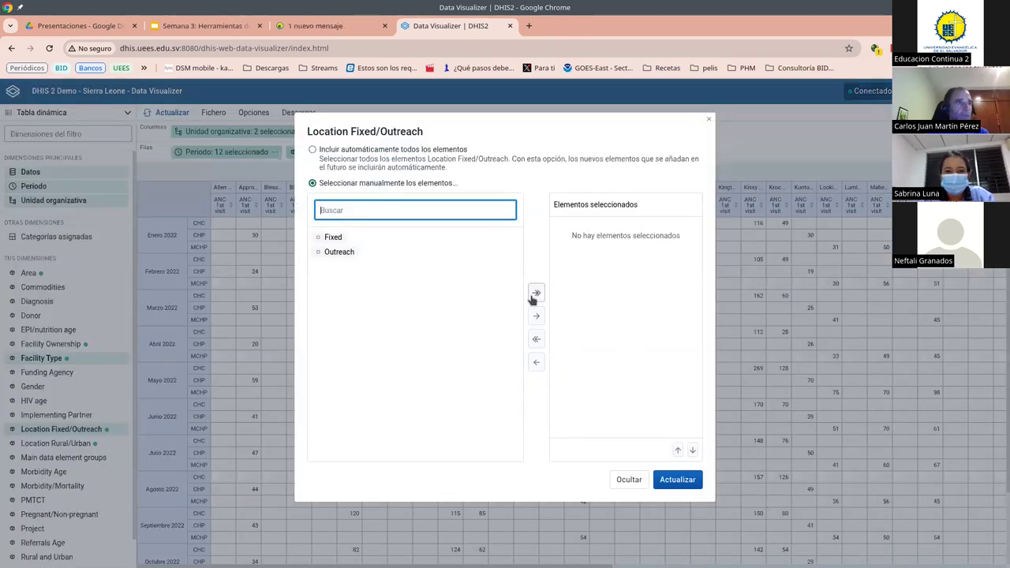
left_click(535, 294)
left_click(677, 479)
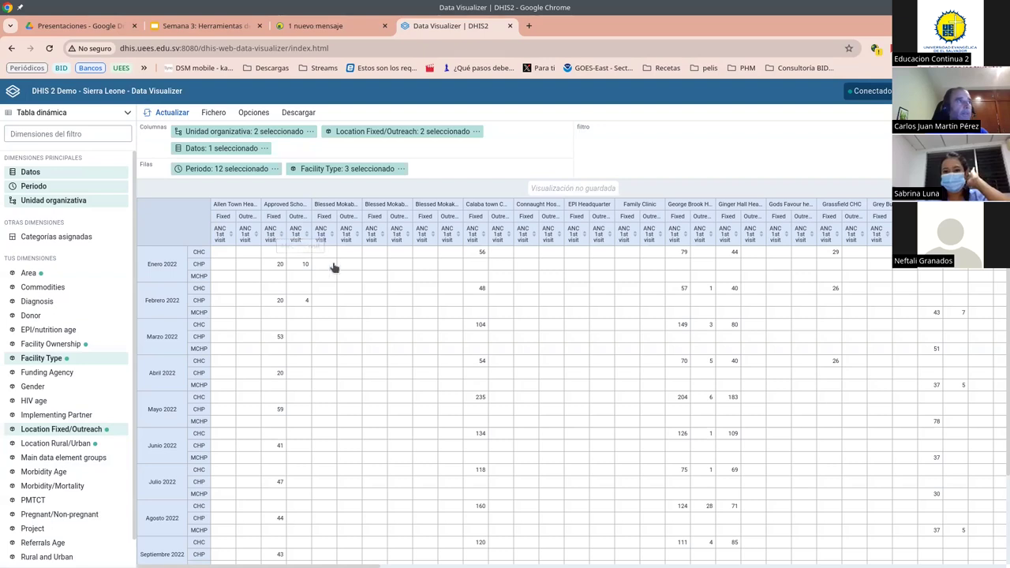
scroll(740, 373, "down", 2)
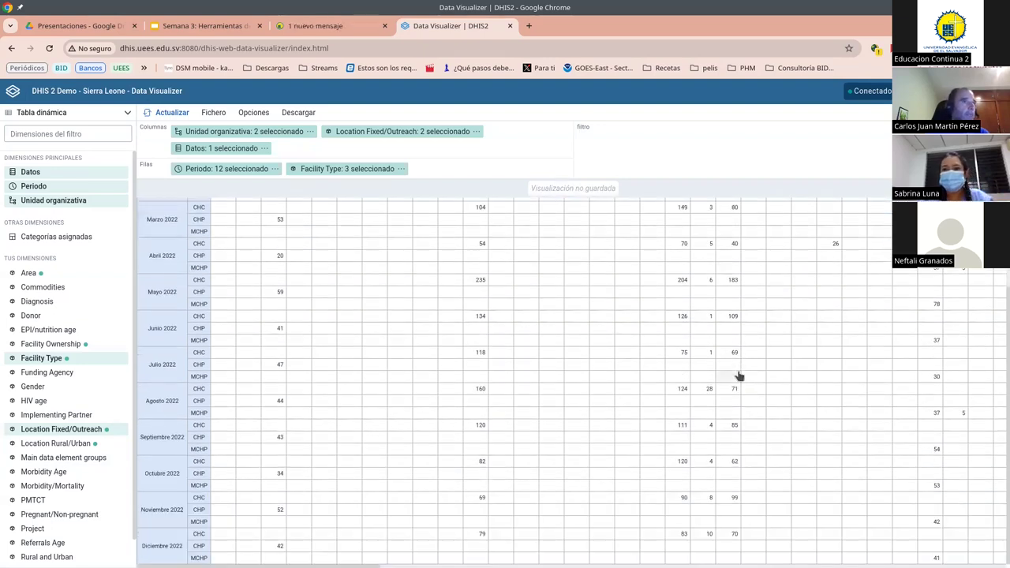
scroll(740, 376, "up", 2)
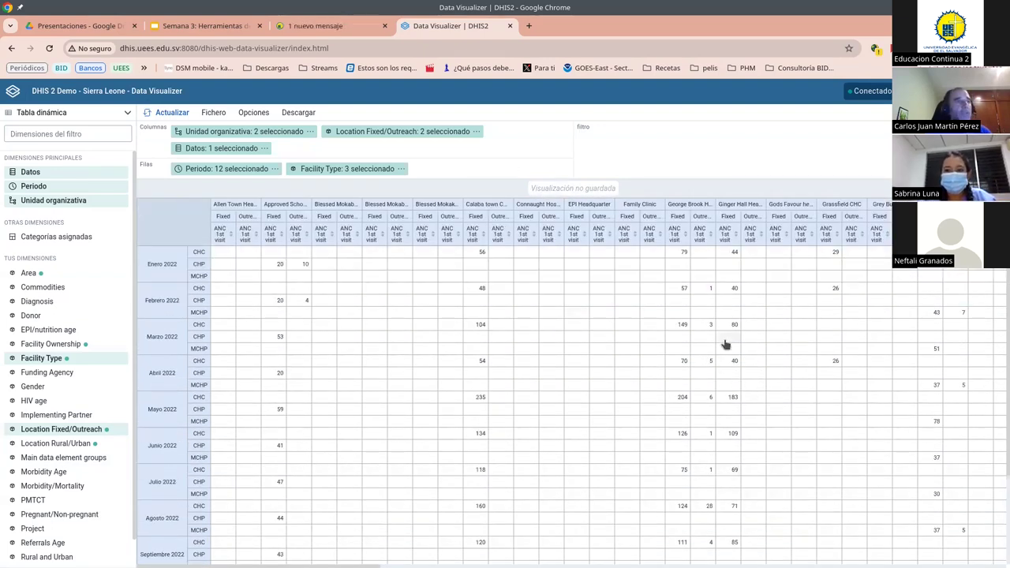
scroll(513, 378, "right", 10)
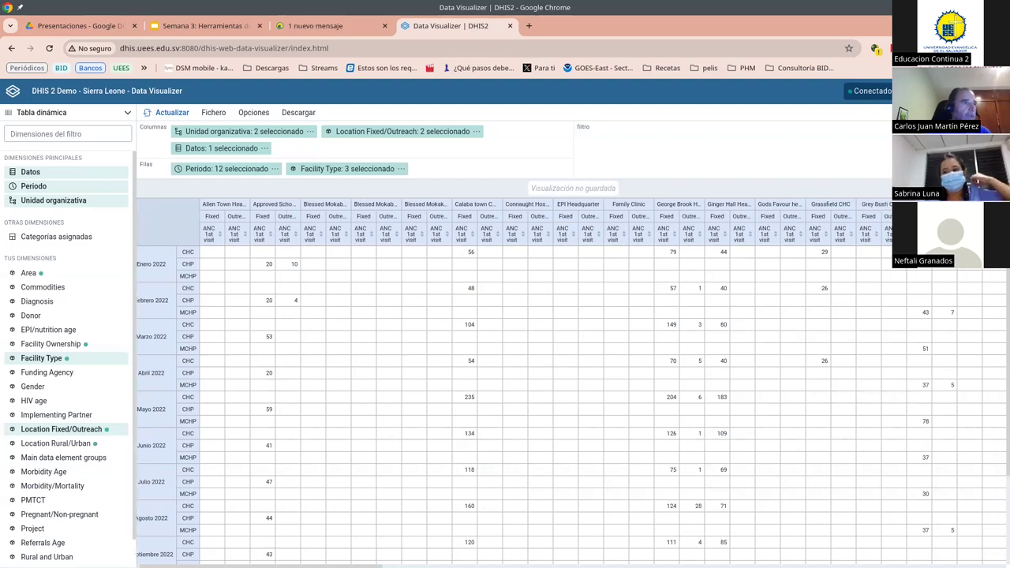
scroll(409, 553, "left", 10)
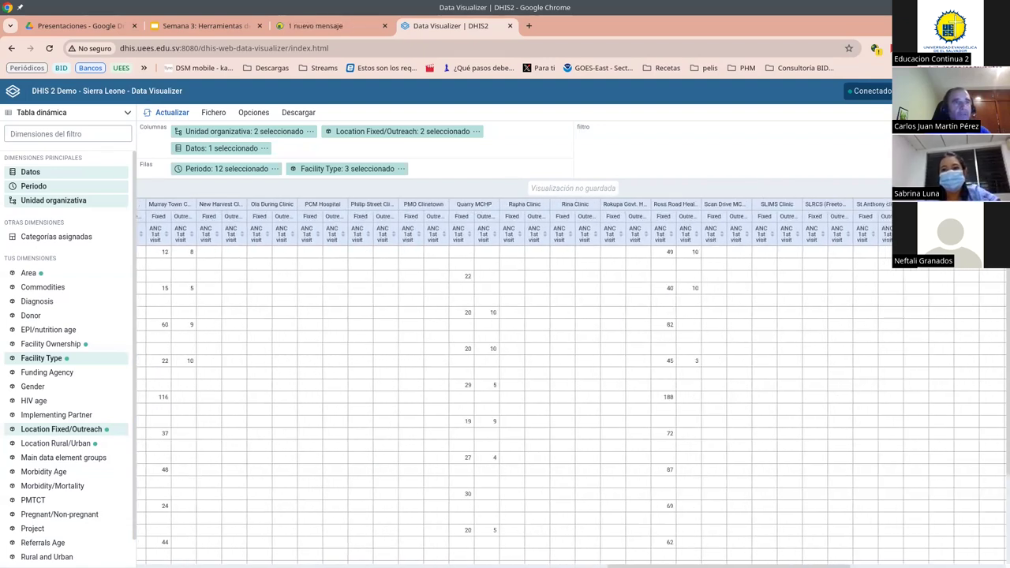
scroll(409, 553, "left", 3)
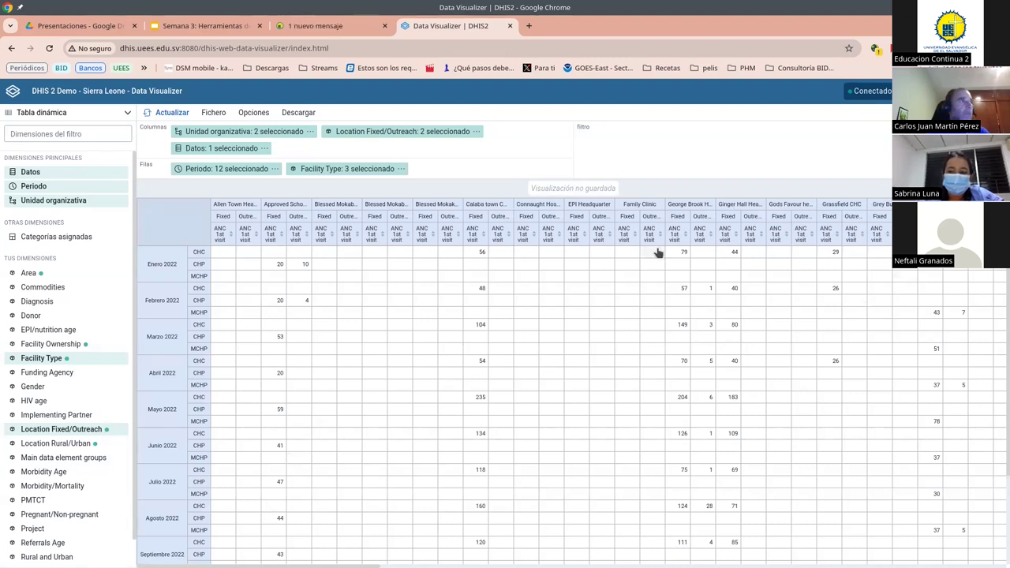
Step: Enable column totals, column subtotals, row totals and row subtotals in the table's data options and update the table
left_click(253, 114)
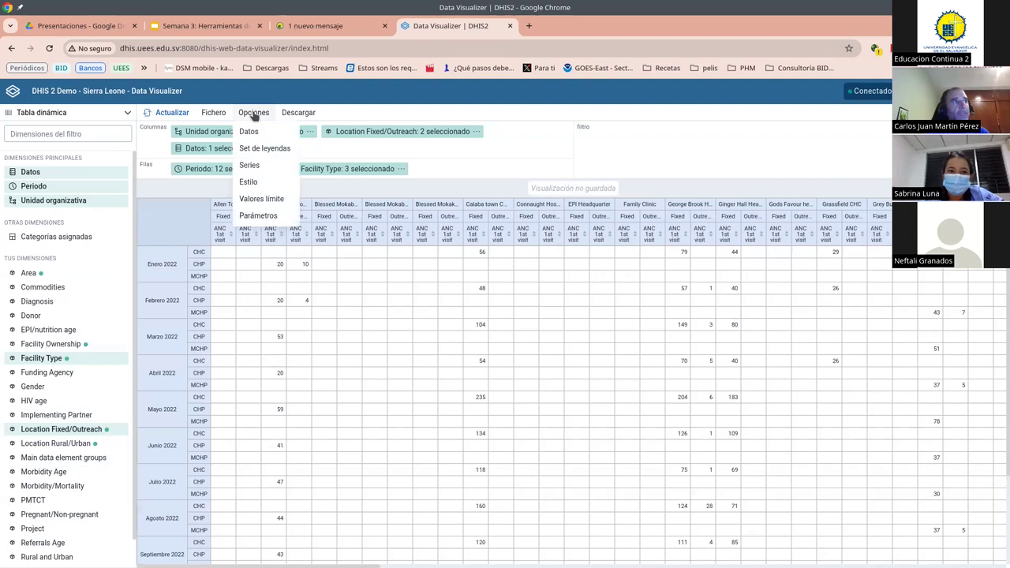
left_click(254, 216)
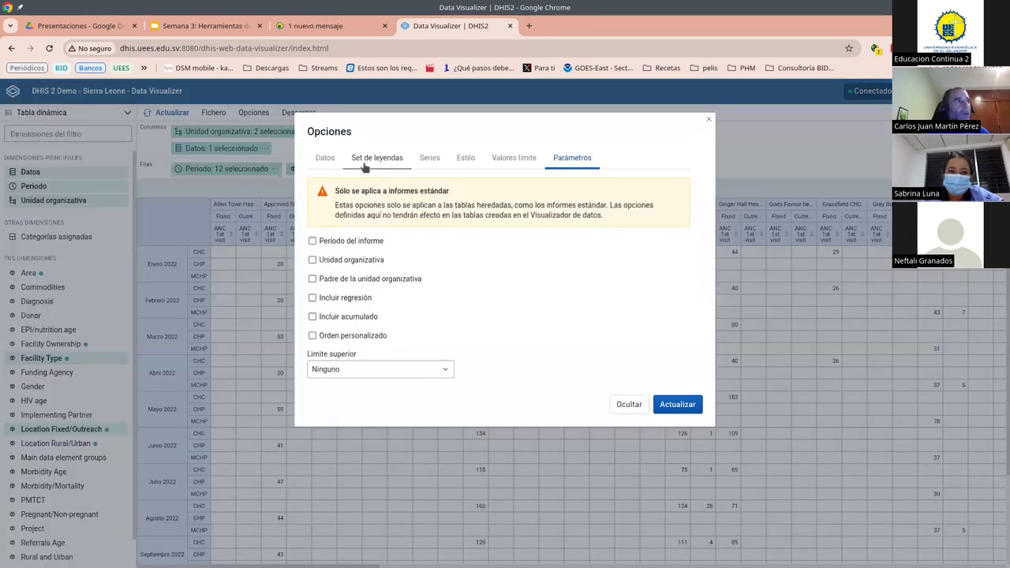
left_click(331, 164)
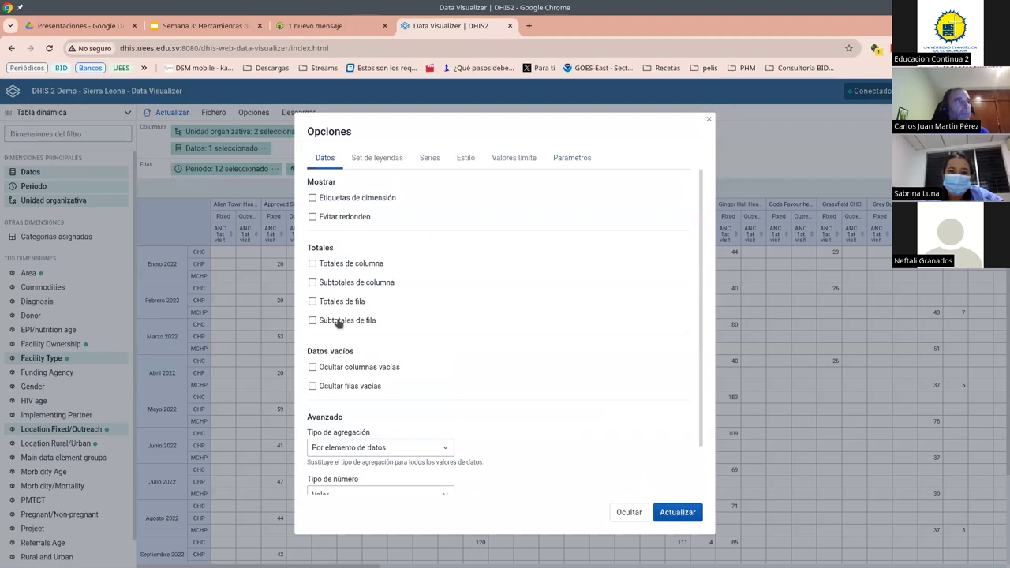
left_click(313, 265)
left_click(314, 283)
left_click(314, 302)
left_click(313, 321)
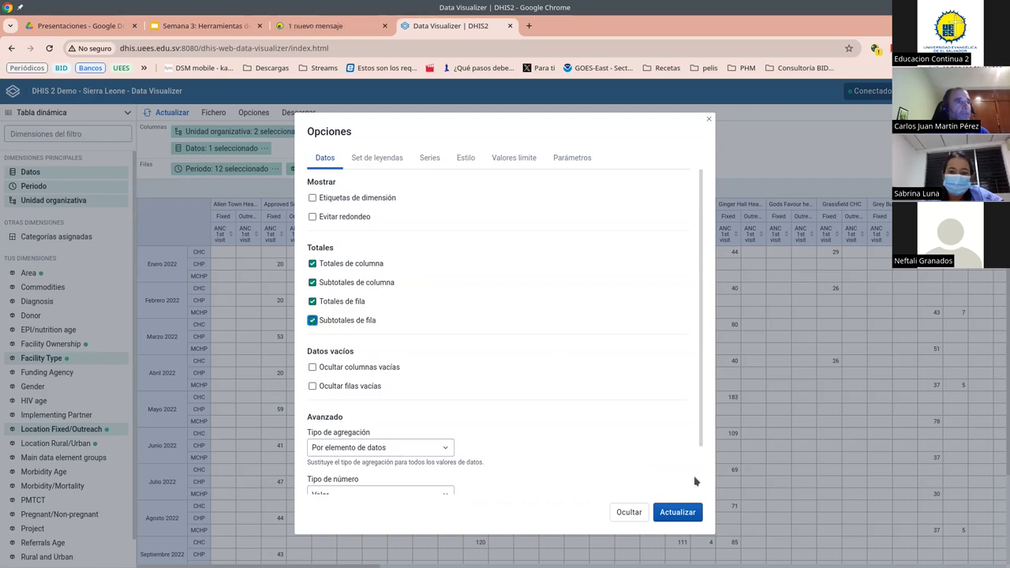
left_click(682, 512)
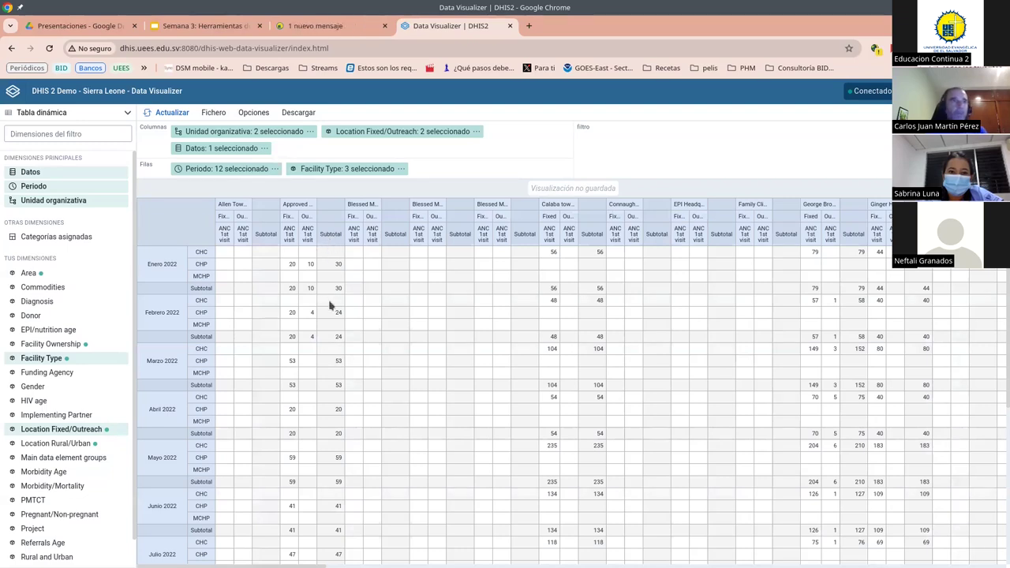
Step: Examine the subtotals and totals across all facility columns and monthly rows of the pivot table
scroll(531, 552, "right", 15)
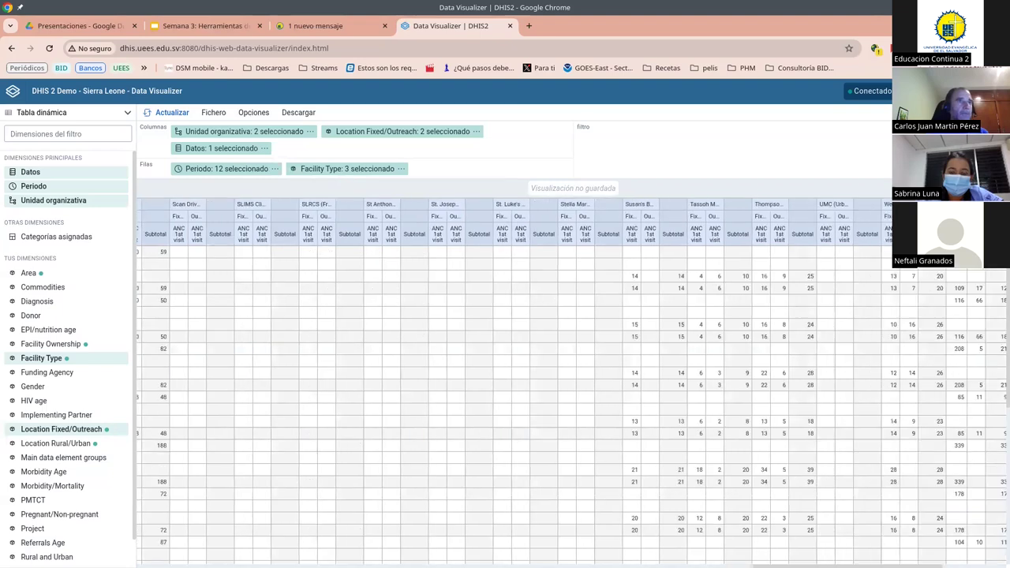
scroll(571, 384, "right", 10)
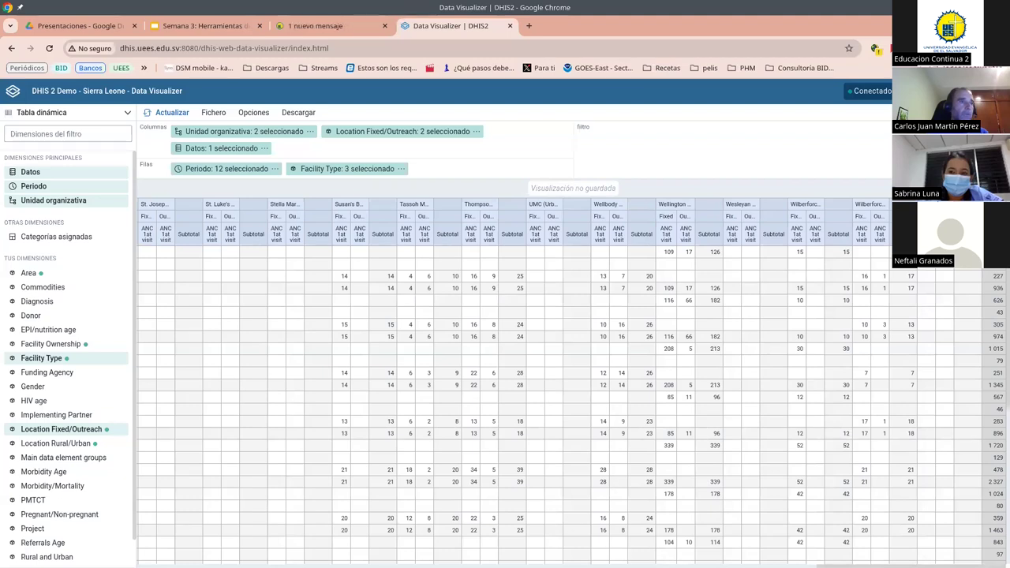
scroll(140, 384, "left", 9)
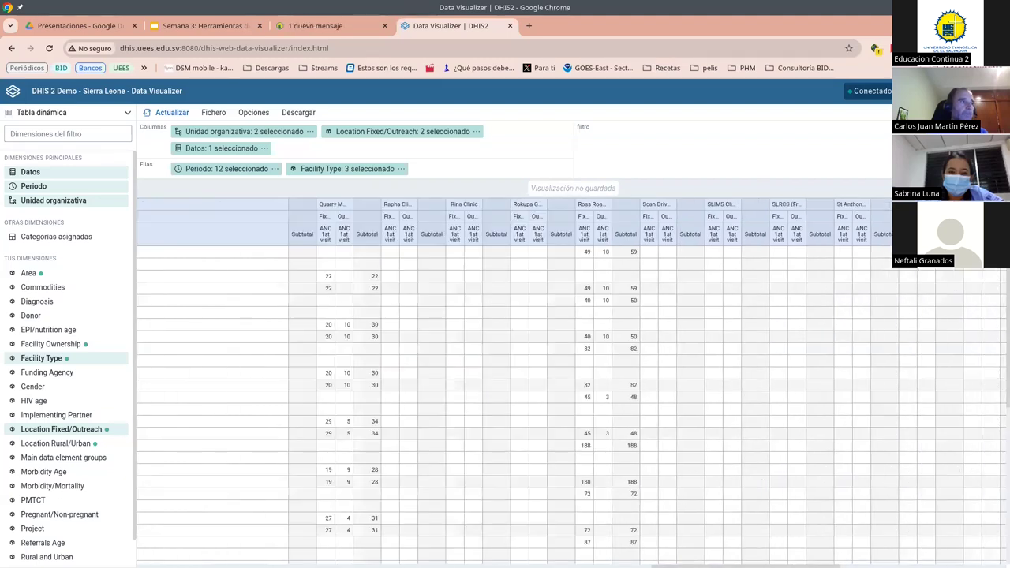
scroll(288, 401, "down", 4)
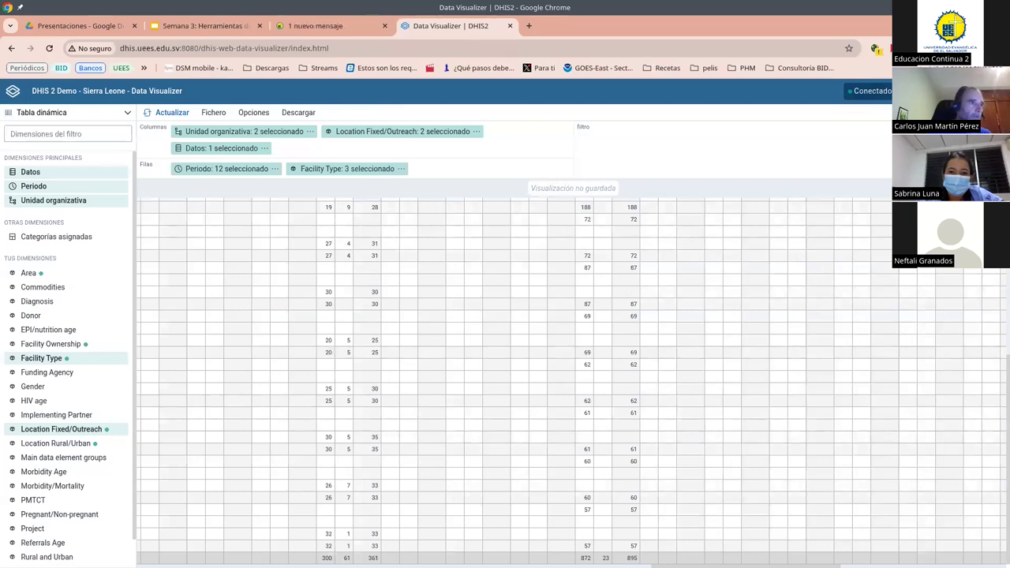
scroll(573, 382, "left", 10)
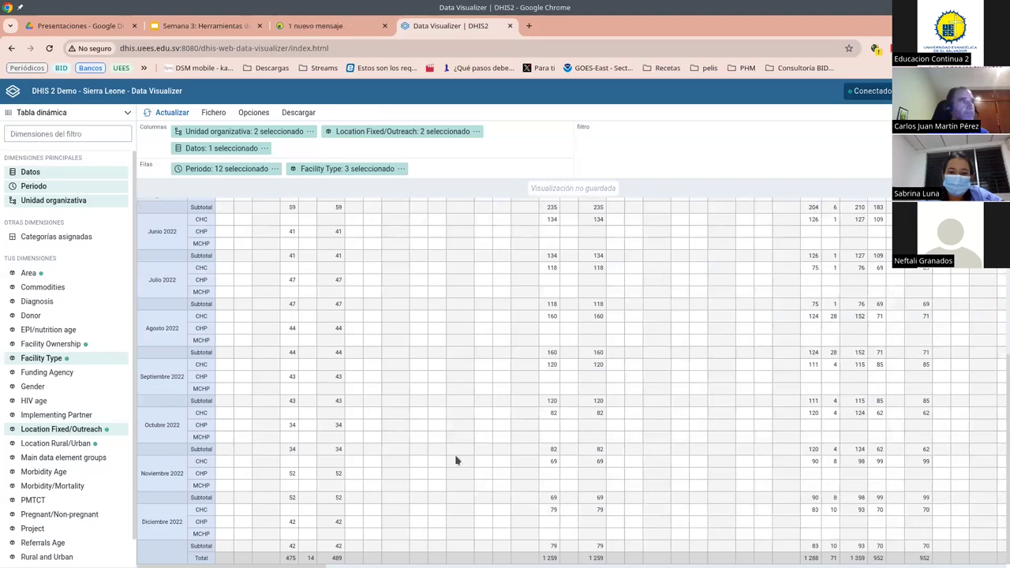
scroll(455, 458, "up", 5)
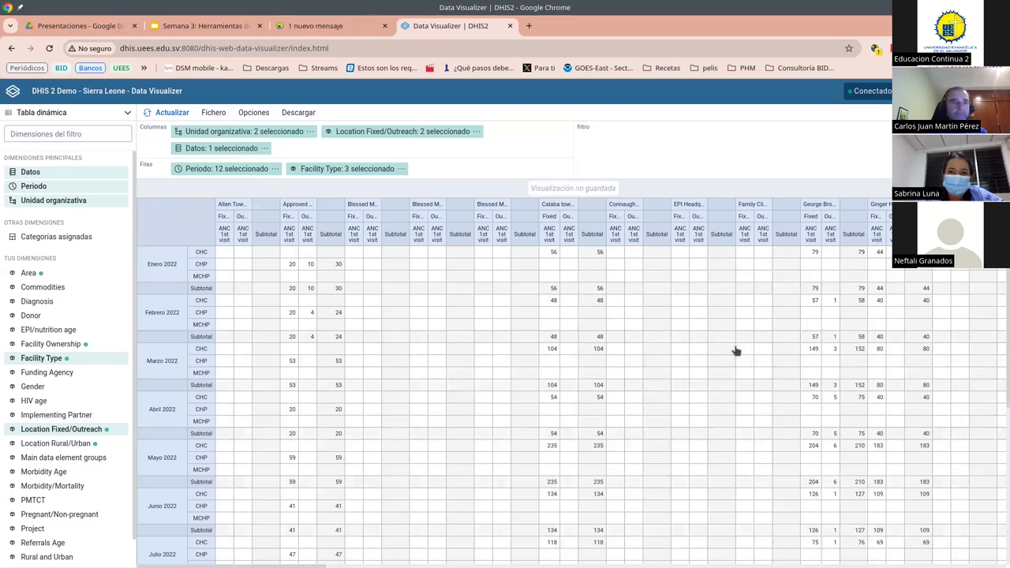
Step: Copy the favourite name "Freetown - Atención prenatal - Tabla" from the exercise letter and return to the pivot table
key("alt+Tab")
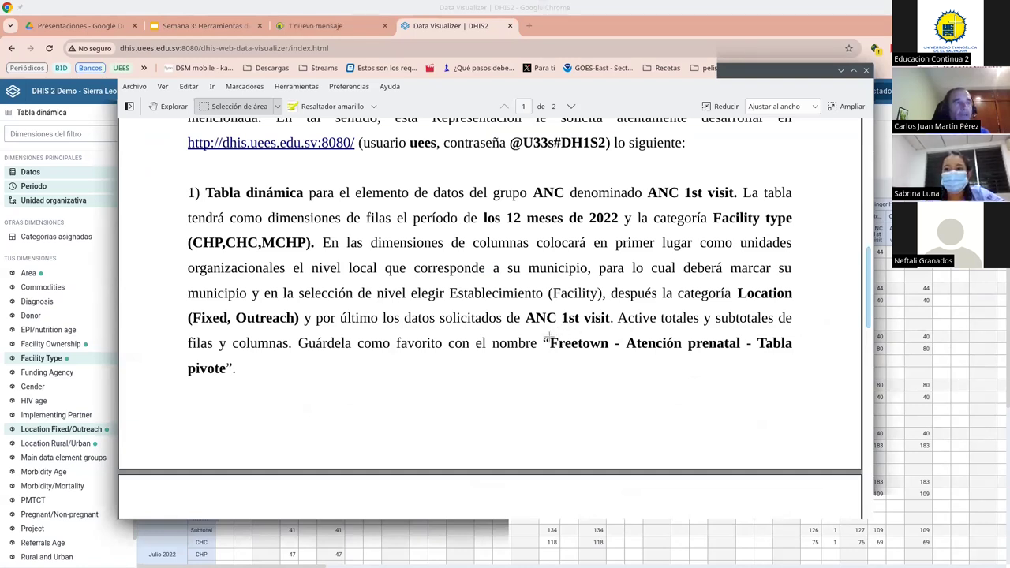
left_click_drag(550, 338, 788, 348)
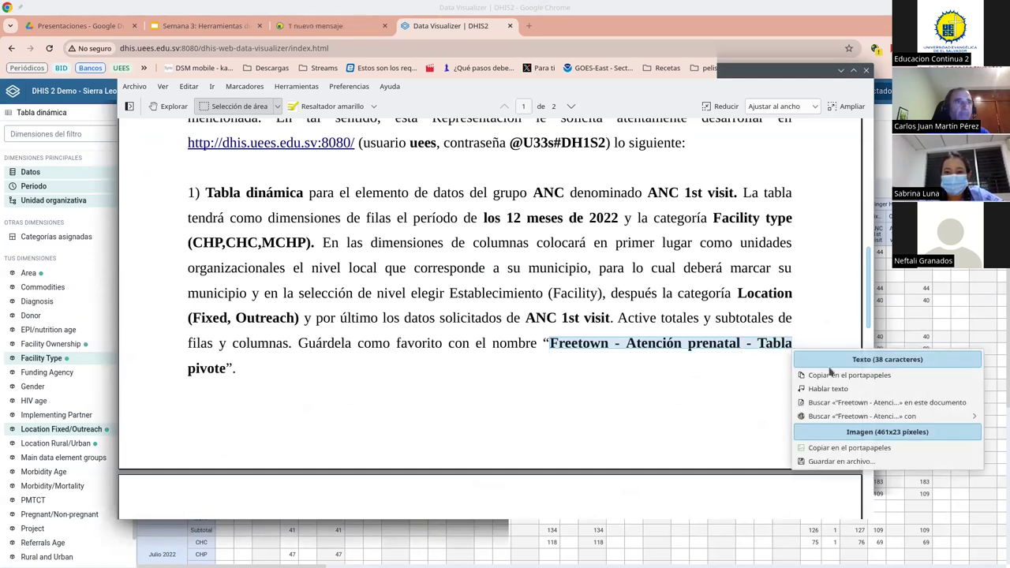
left_click(837, 375)
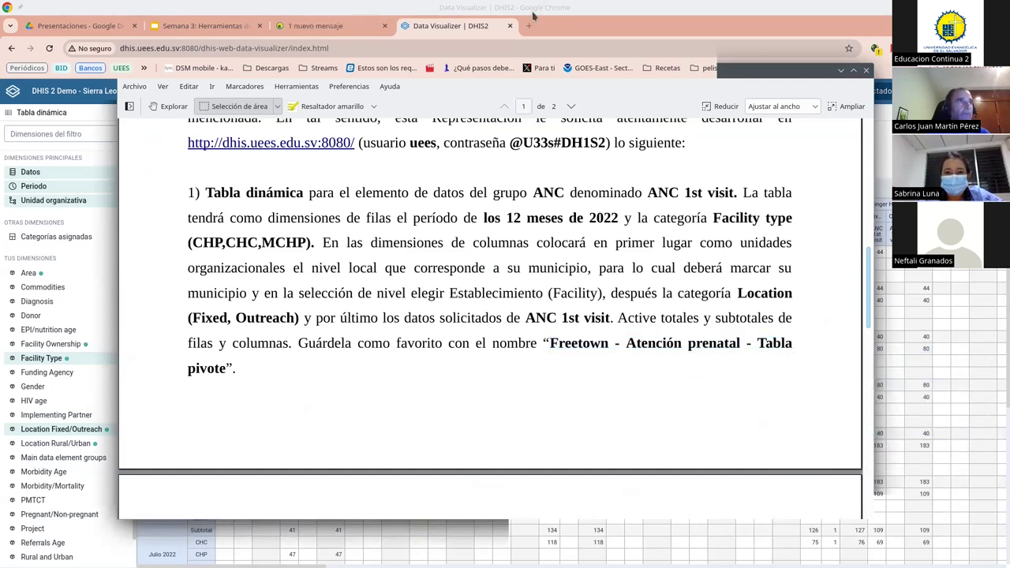
left_click(533, 14)
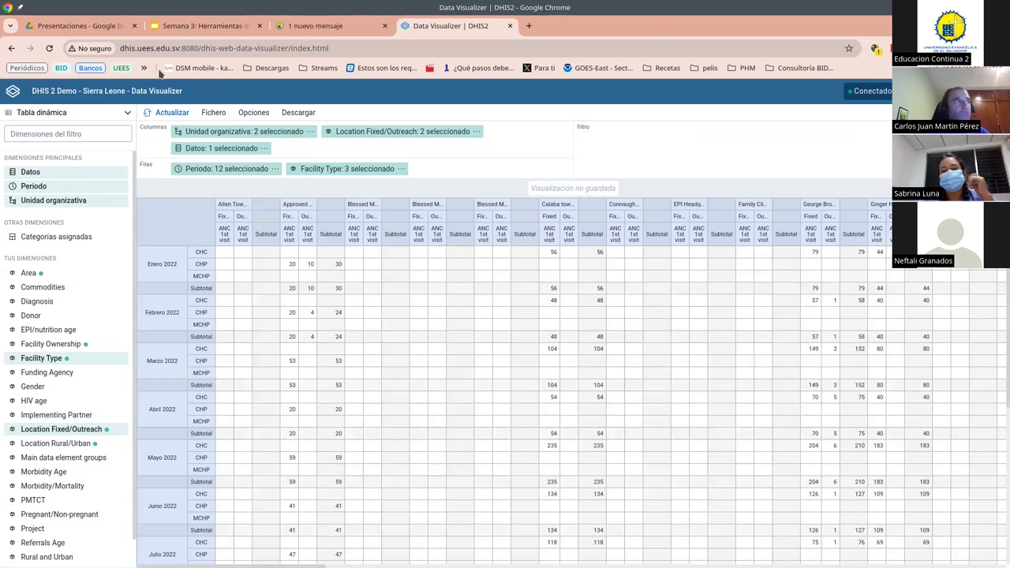
Step: Save the visualization under the name "Freetown - Atención prenatal - Tabla pivote", without the leading quotation mark
left_click(208, 113)
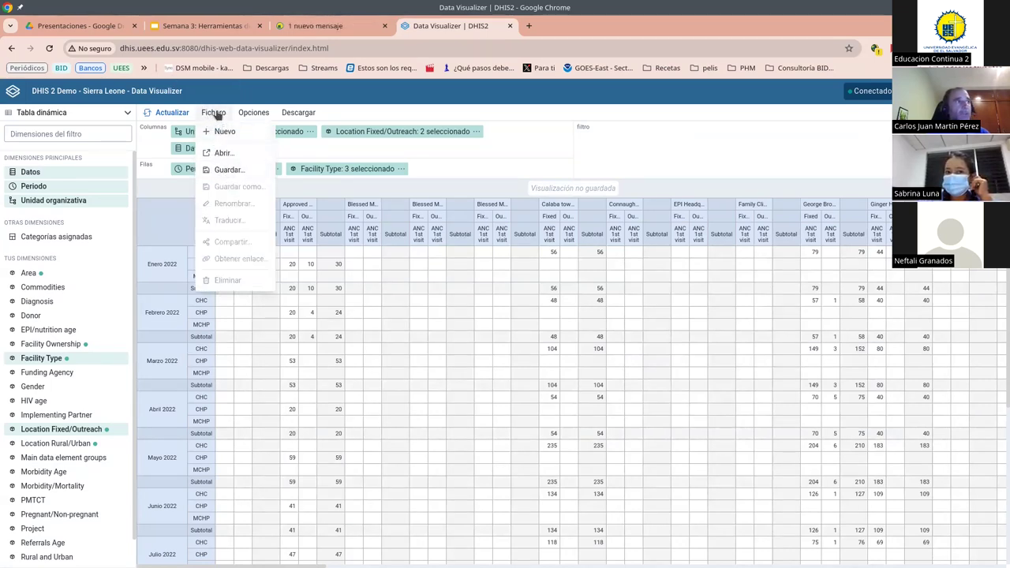
left_click(229, 170)
left_click(405, 166)
type("\"Freetown - Atención prenatal - Tabla")
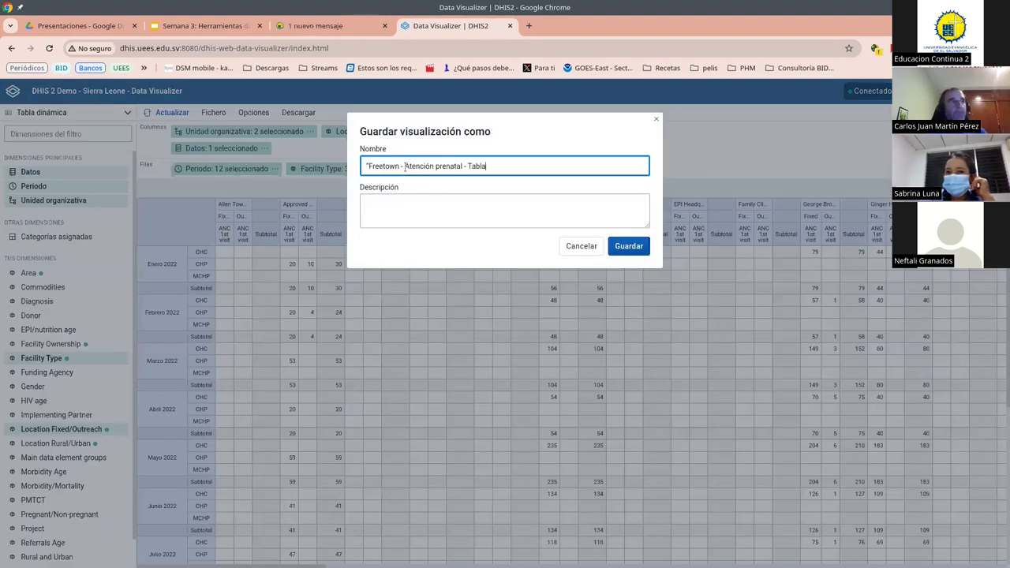
type("pivote")
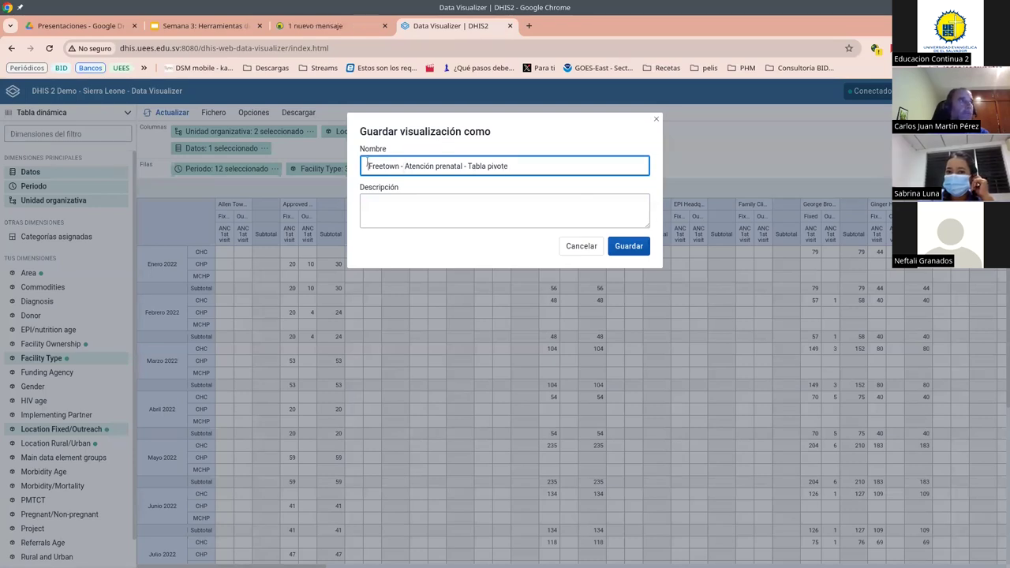
key("BackSpace")
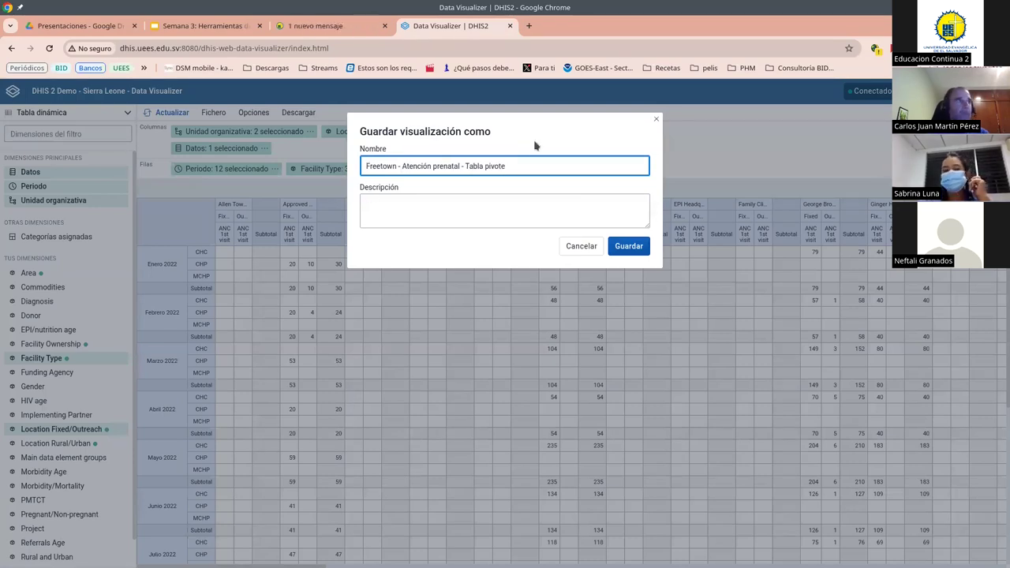
left_click(619, 251)
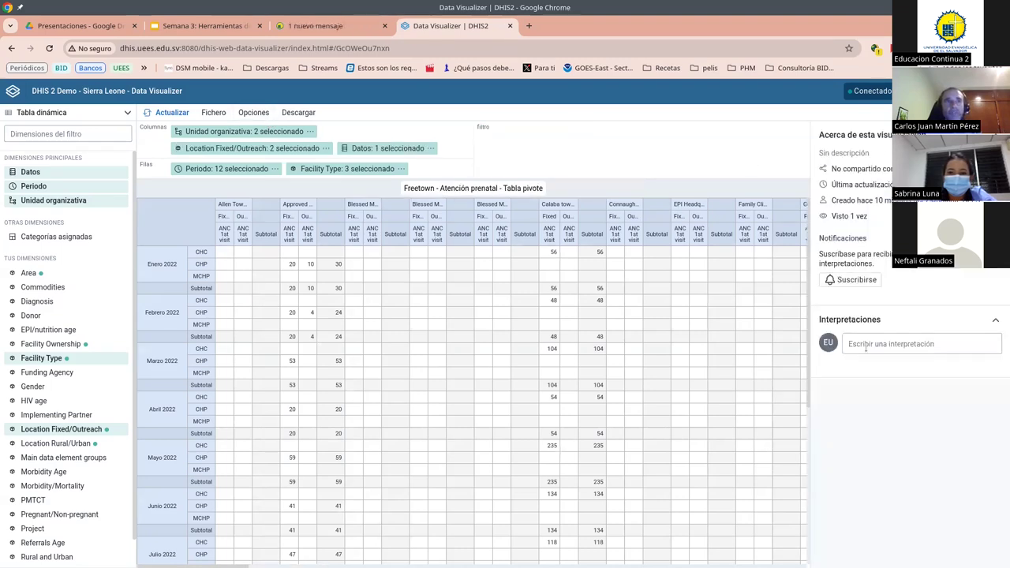
Step: Post the interpretation "Estos datos deben ser revisados" on the saved pivot table
left_click(866, 348)
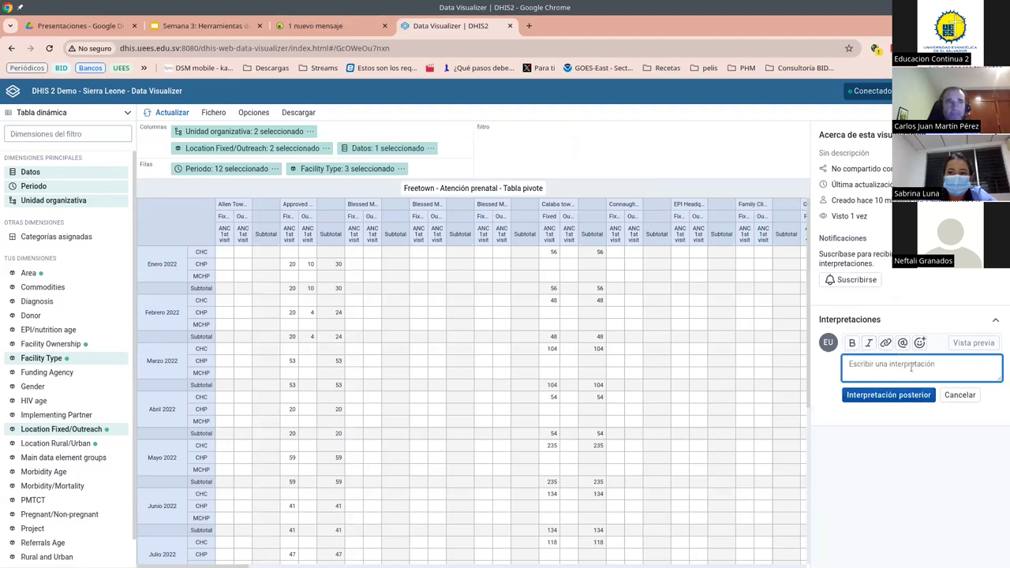
type("Estod datos deben")
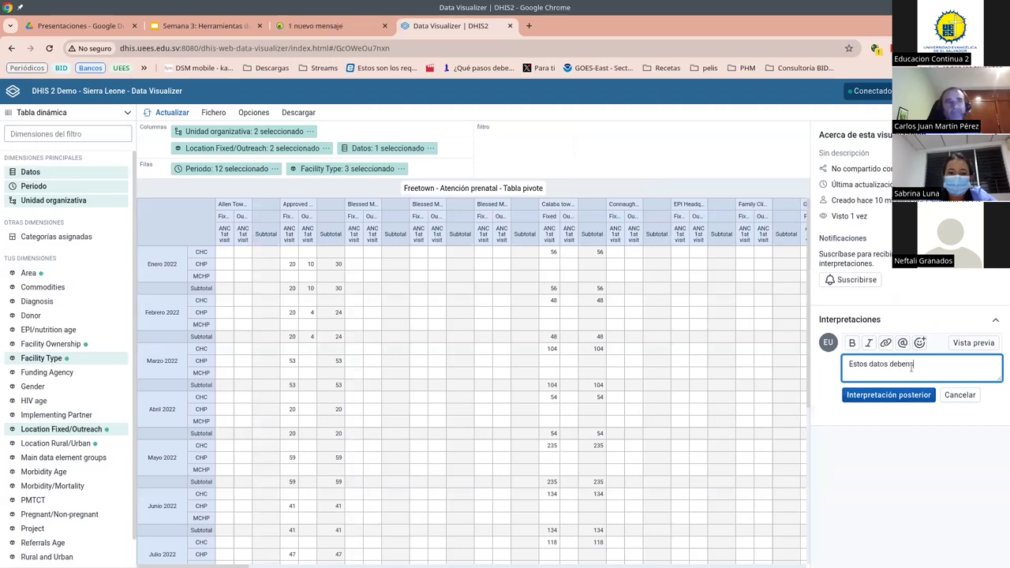
type(" ser revi")
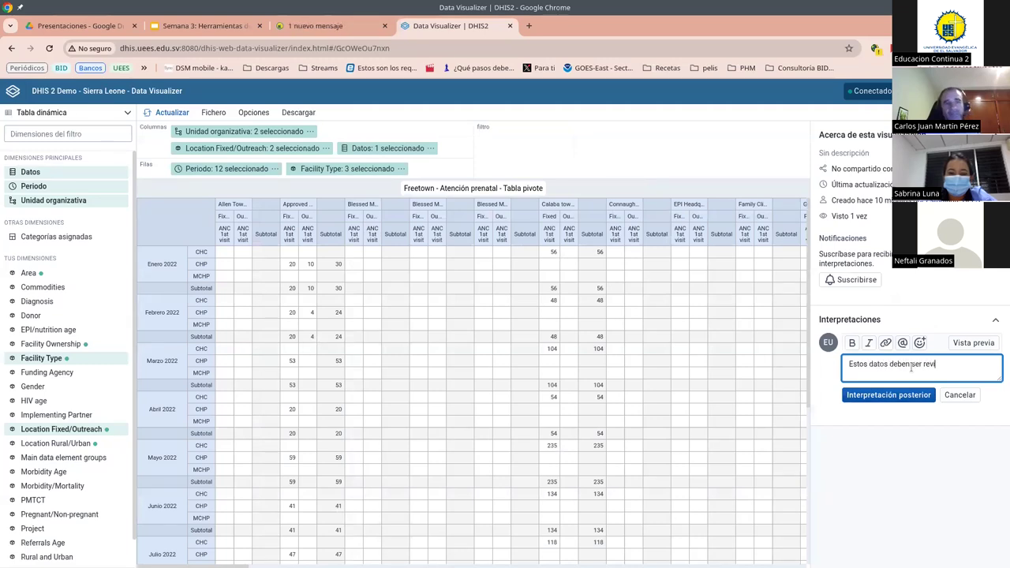
type("sados")
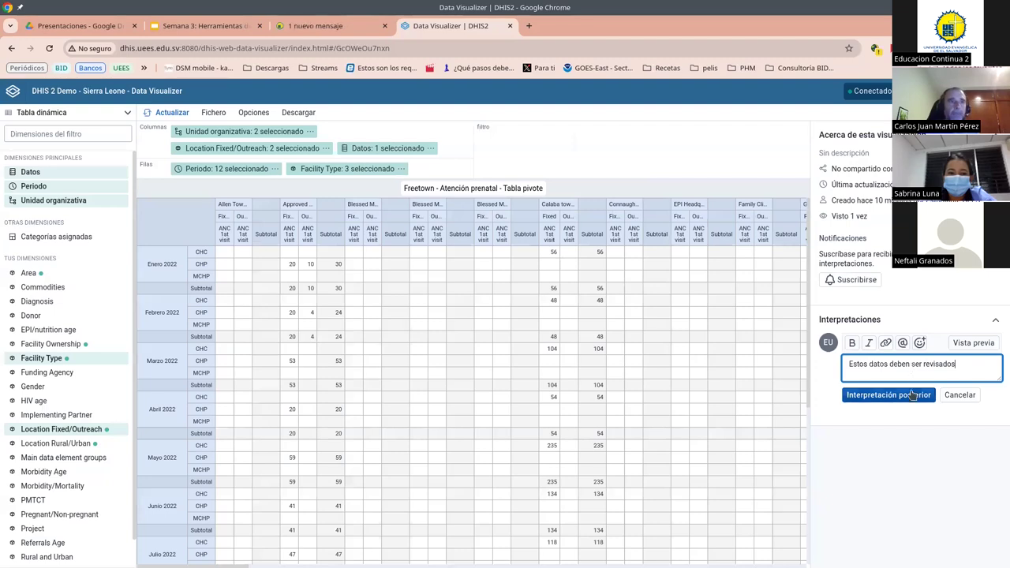
left_click(913, 395)
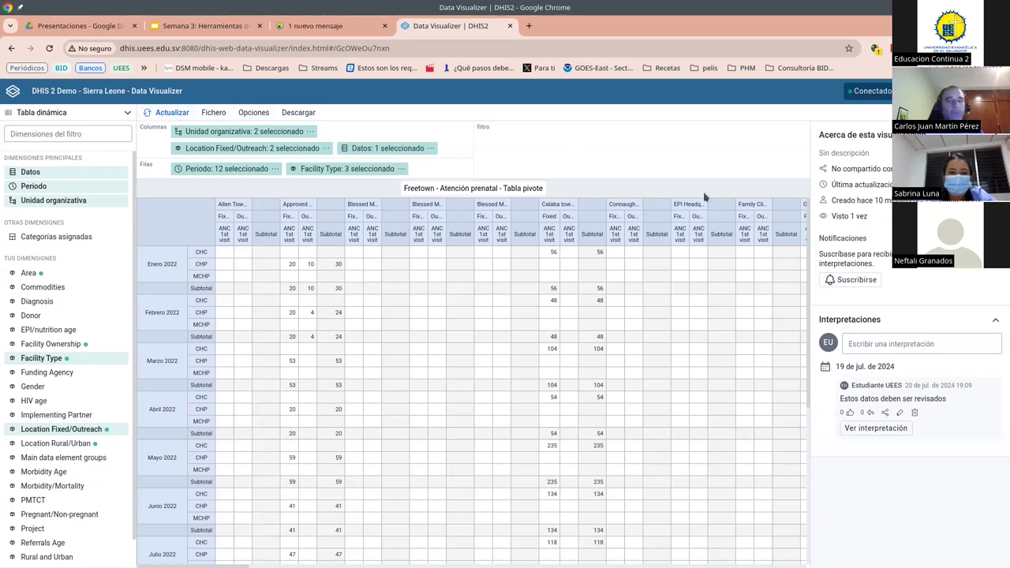
Step: Read the exercise on the two chart visualizations in the letter and start a new visualization
key("alt+Tab")
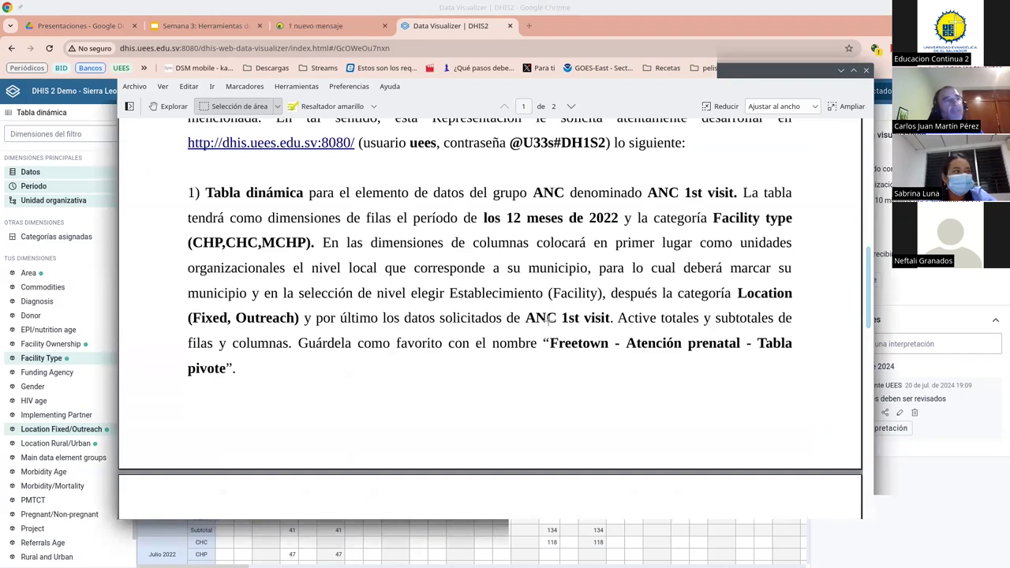
scroll(543, 320, "down", 5)
scroll(547, 320, "down", 3)
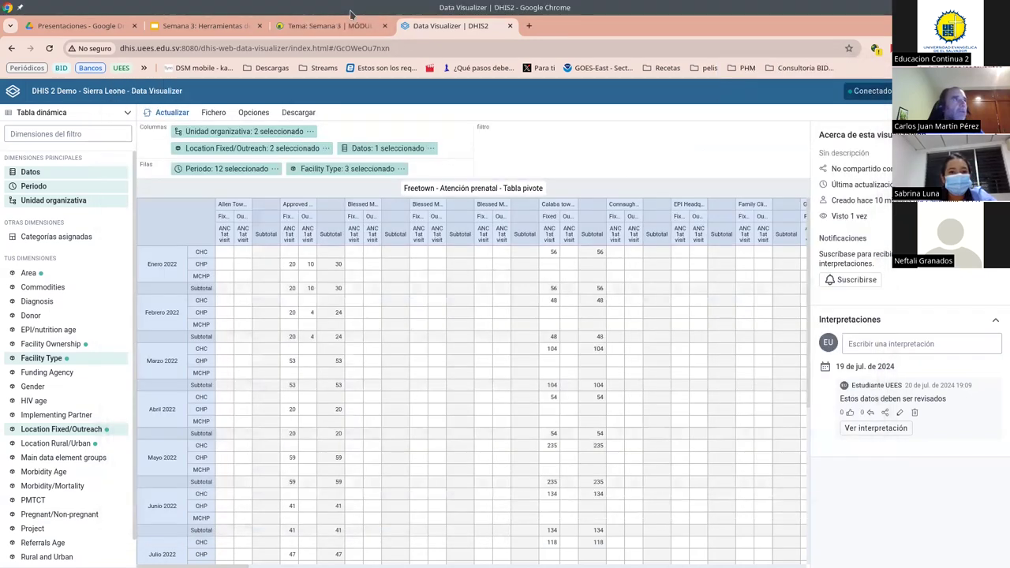
left_click(352, 14)
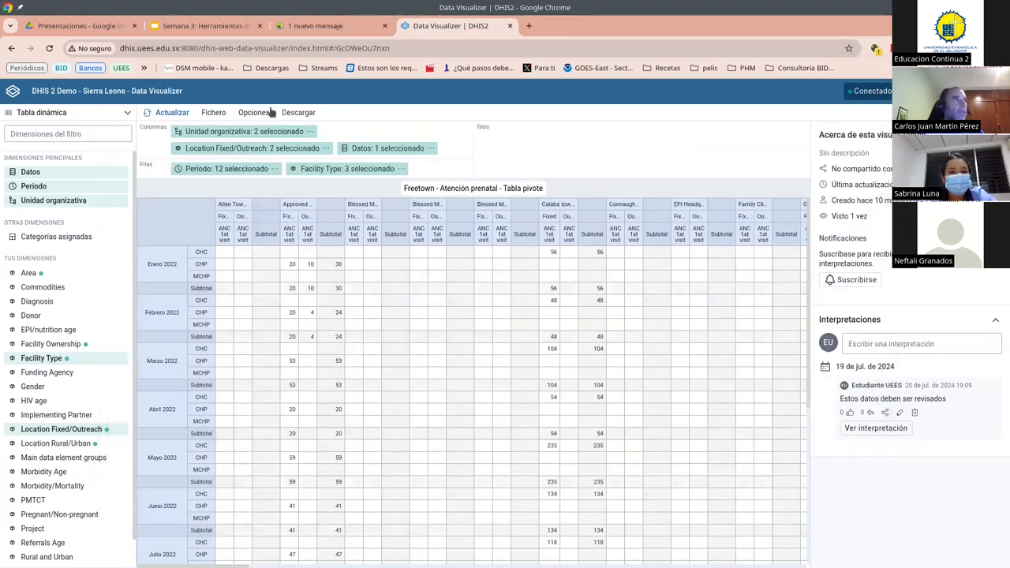
left_click(226, 116)
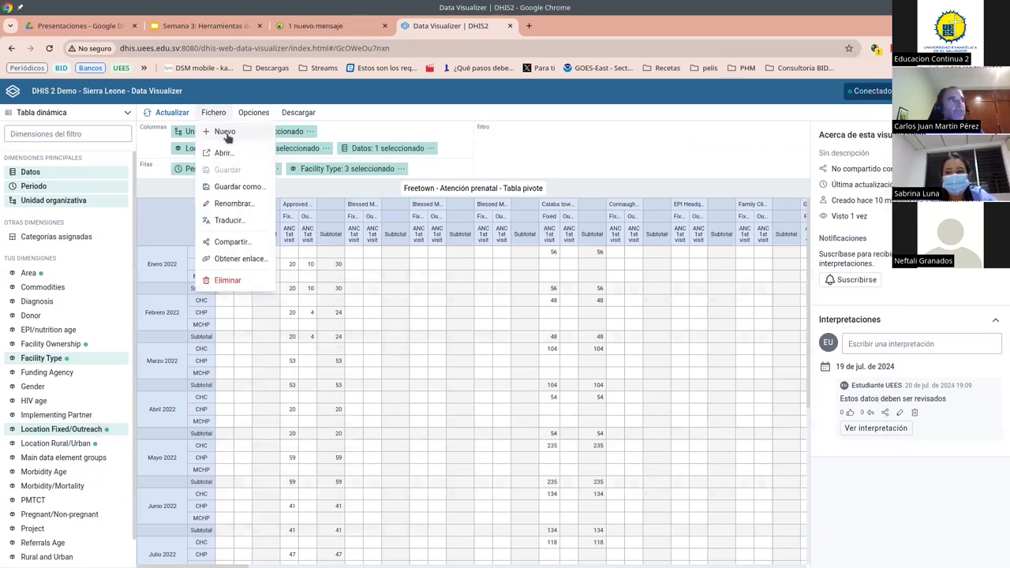
left_click(225, 134)
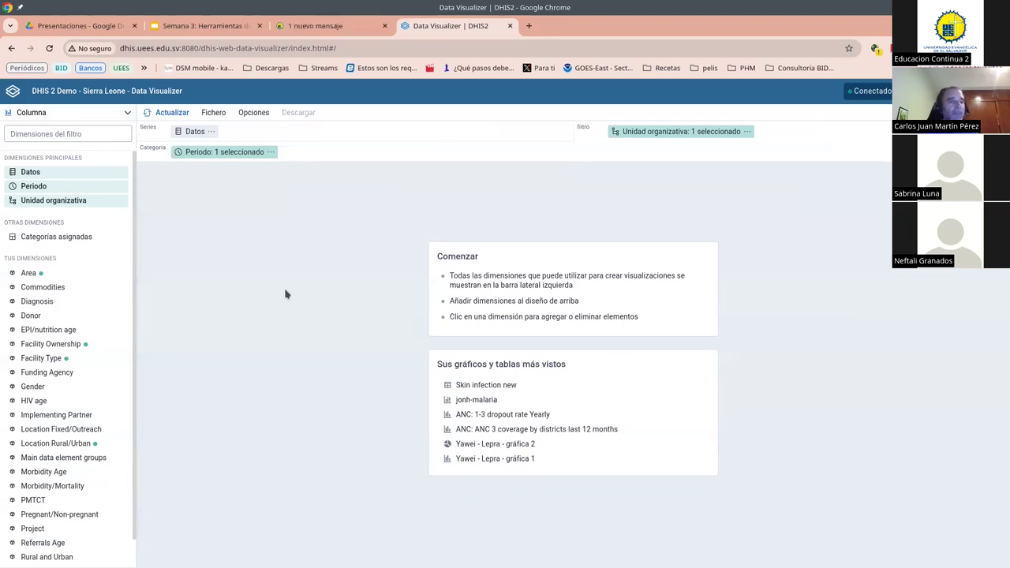
Step: Check the letter for the required series and add ANC 1st visit and ANC 2nd visit as the chart's data
key("alt+Tab")
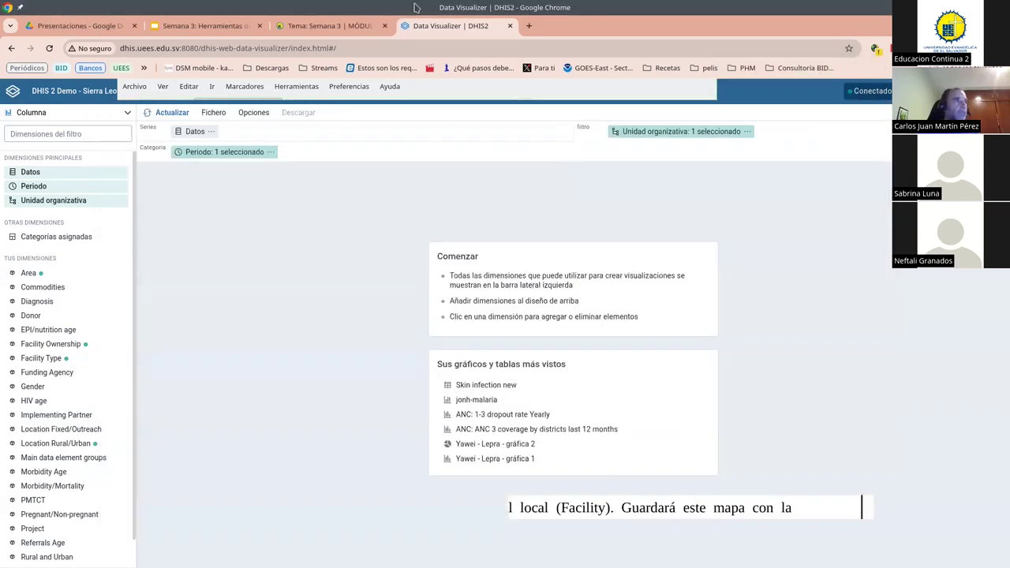
left_click(487, 59)
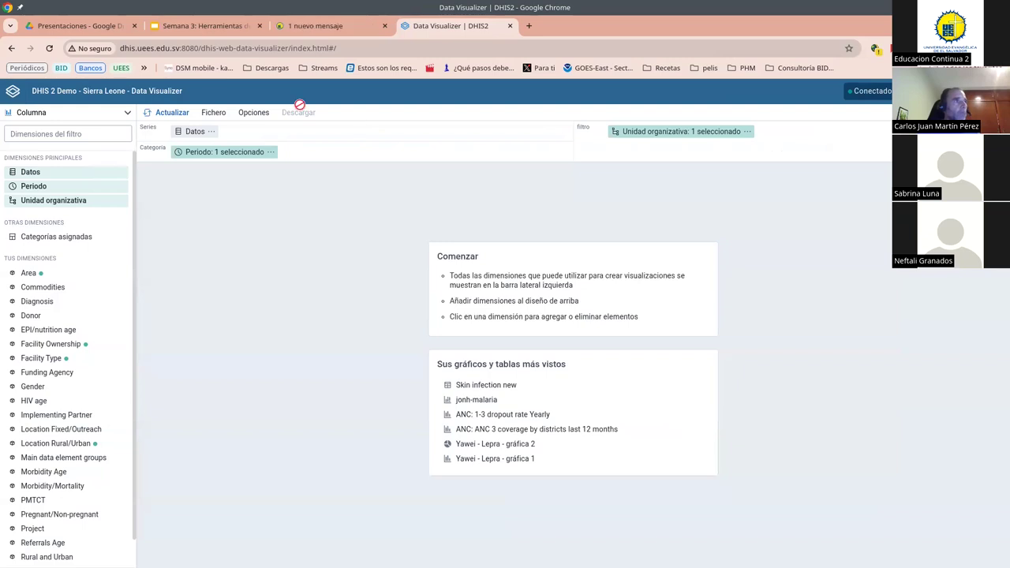
left_click(183, 131)
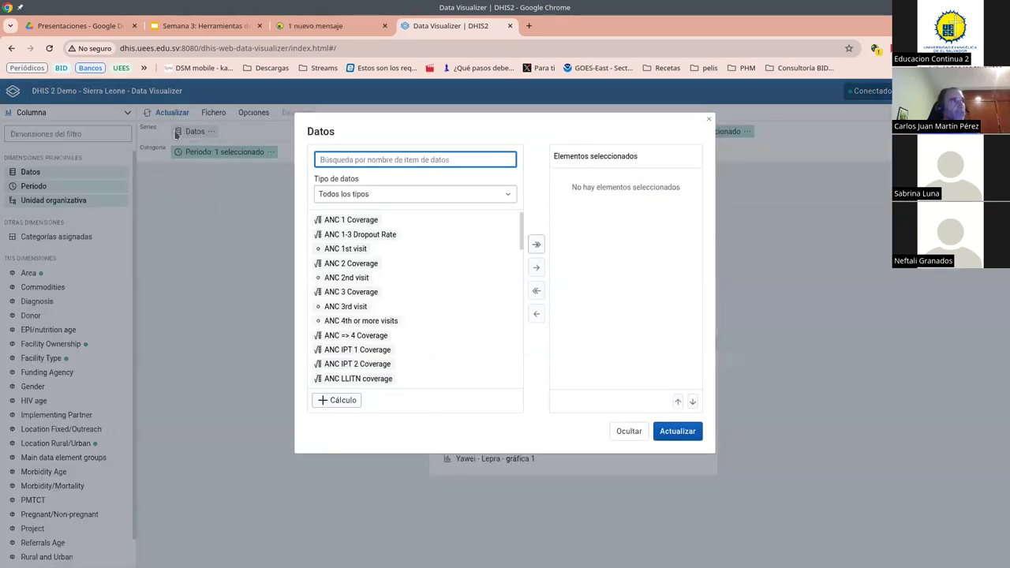
left_click(349, 249)
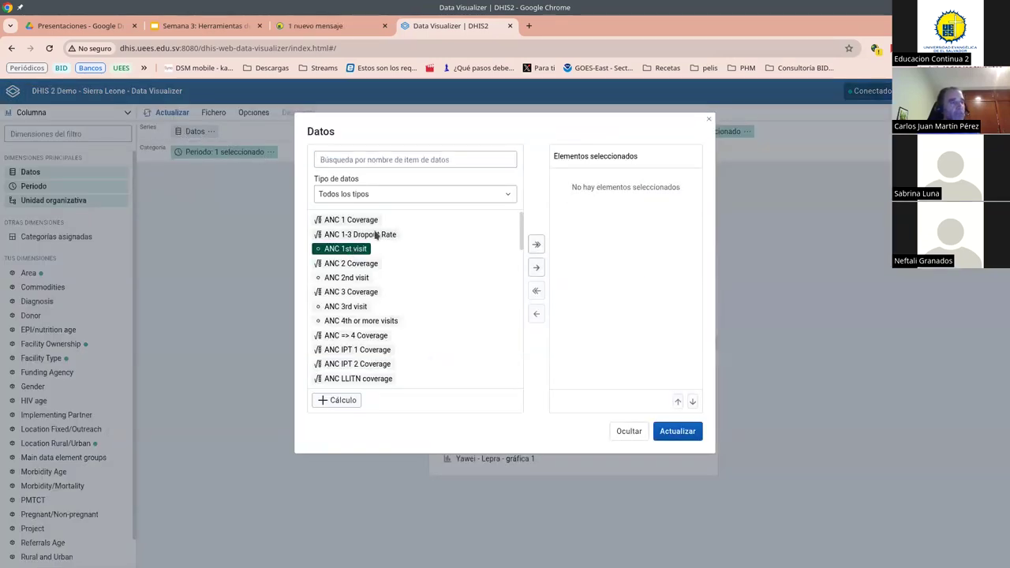
left_click(351, 279, "ctrl")
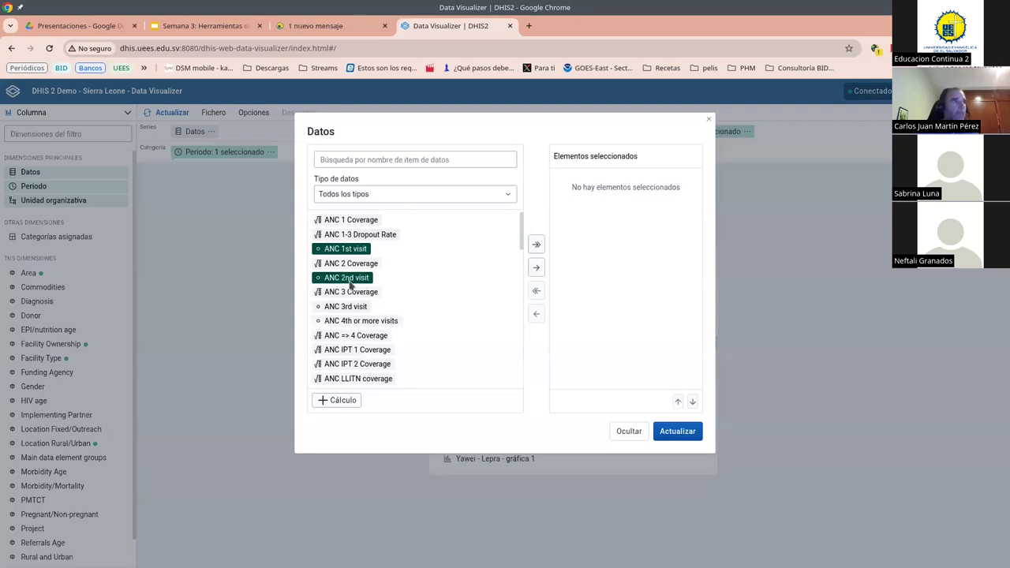
left_click(535, 269)
left_click(679, 430)
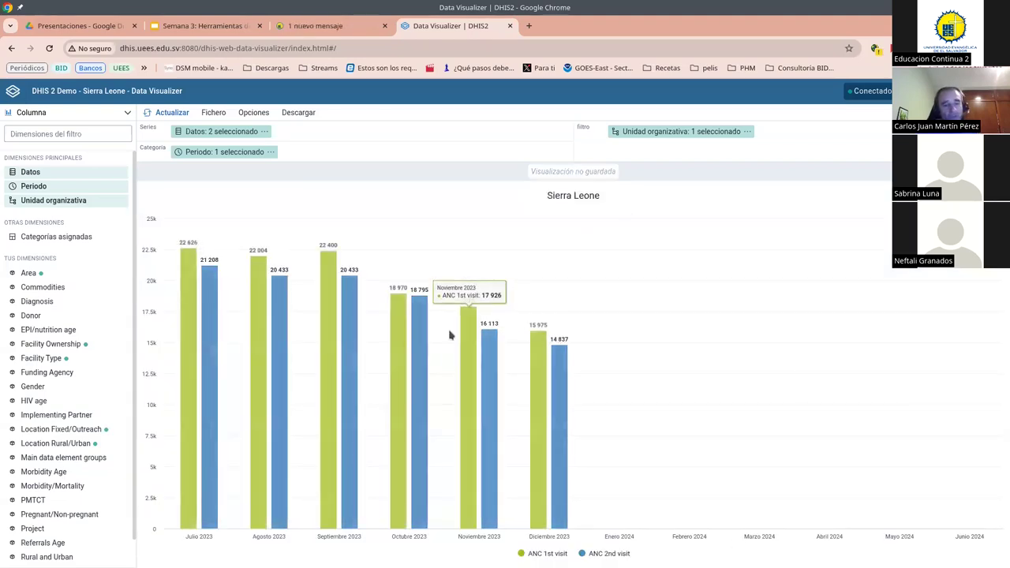
Step: Set the organisation unit filter to Freetown in Western Area instead of the user organisation unit and update the chart
key("alt+Tab")
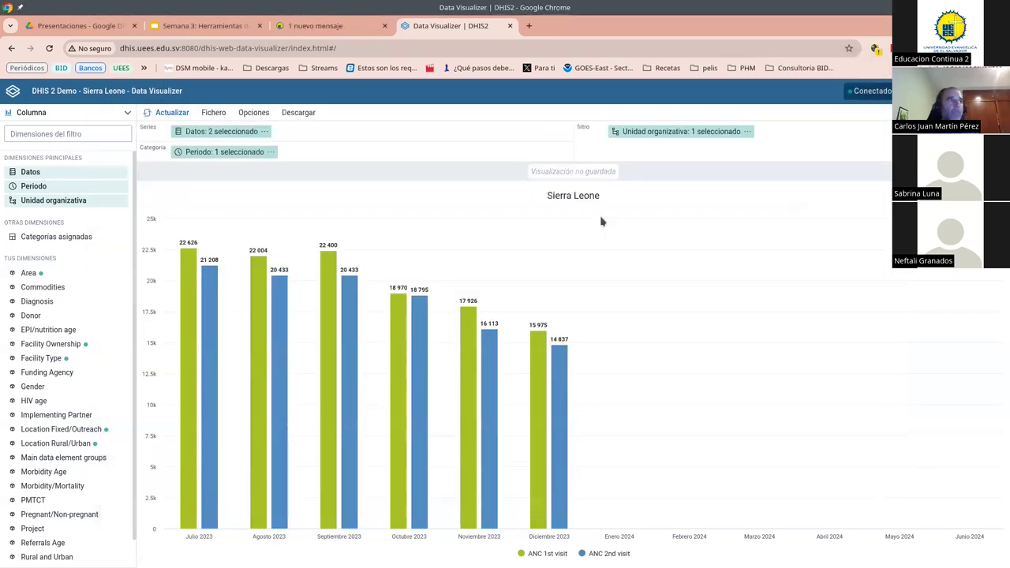
key("alt+Tab")
left_click(652, 132)
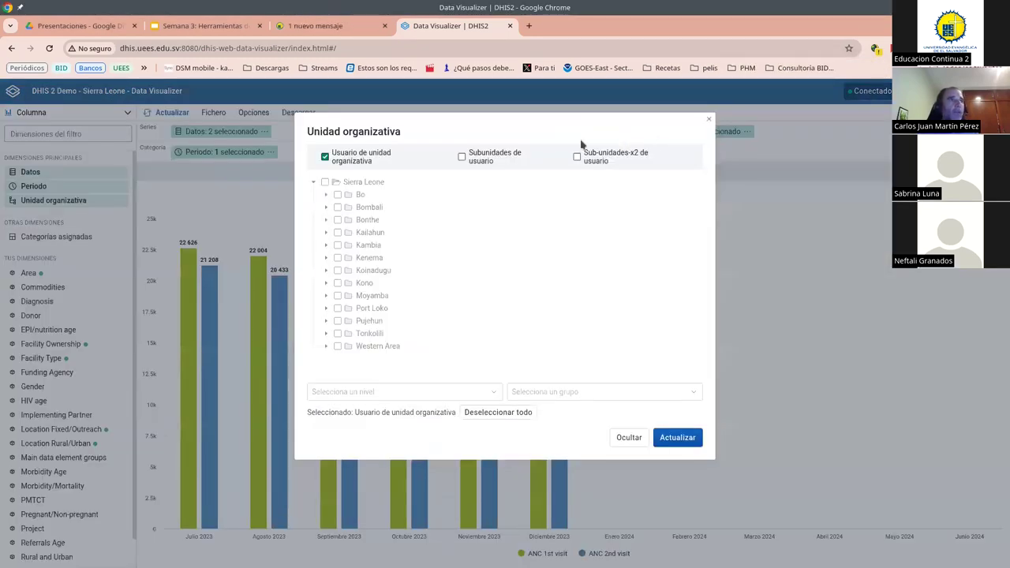
left_click(359, 161)
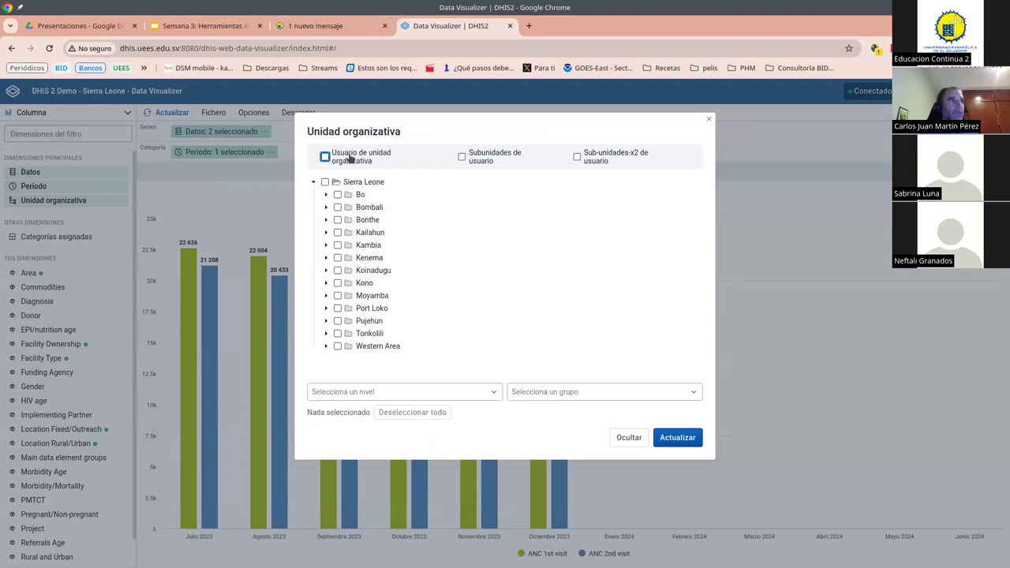
left_click(326, 346)
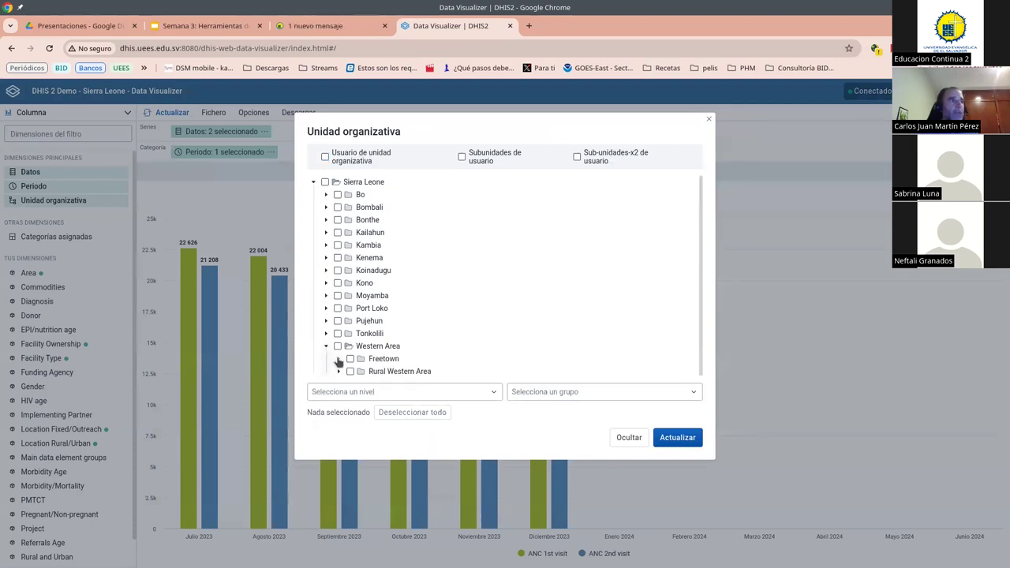
left_click(350, 359)
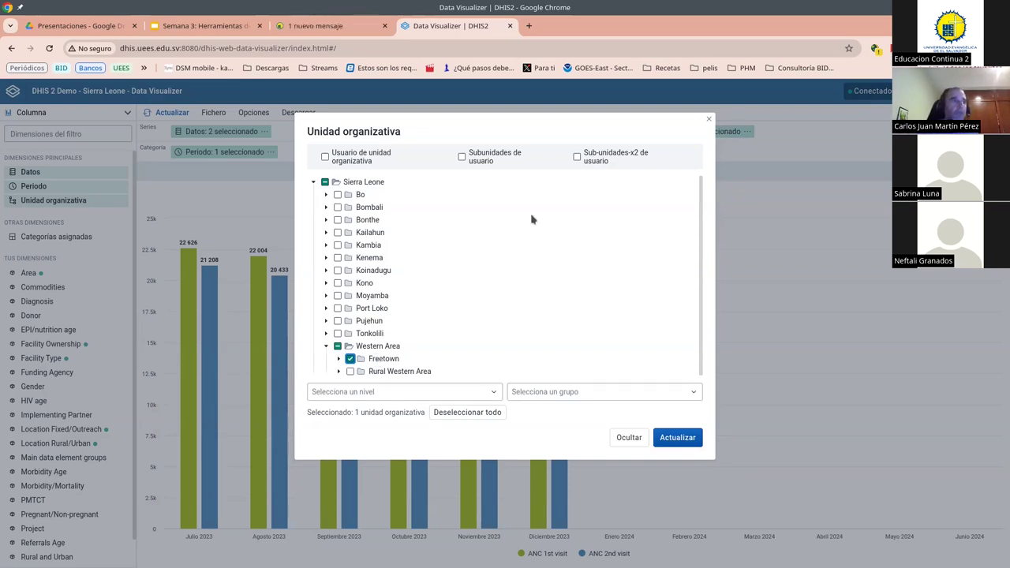
left_click(678, 439)
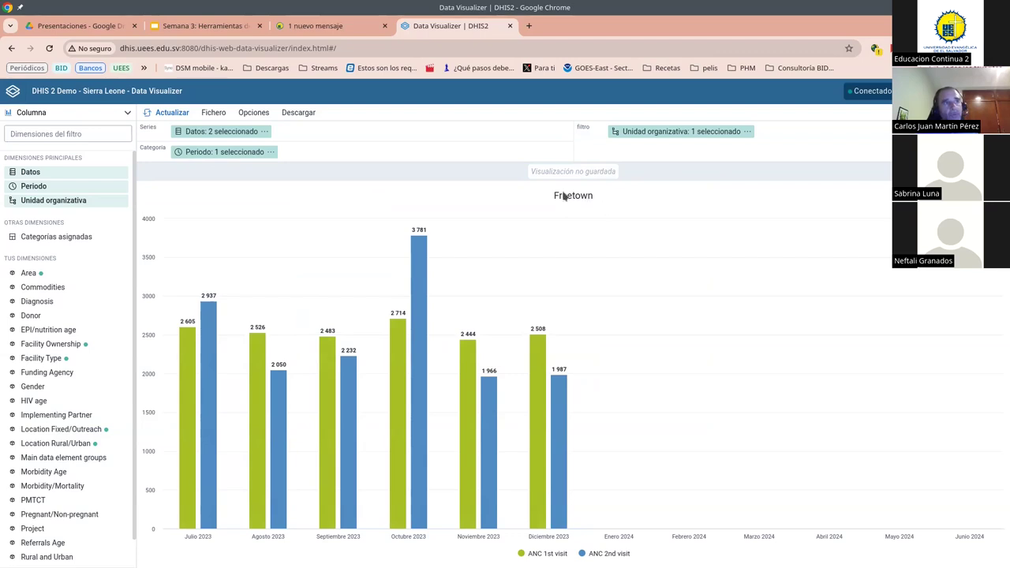
Step: Check the required period in the letter and replace the relative period with all 12 fixed months of 2022
key("alt+Tab")
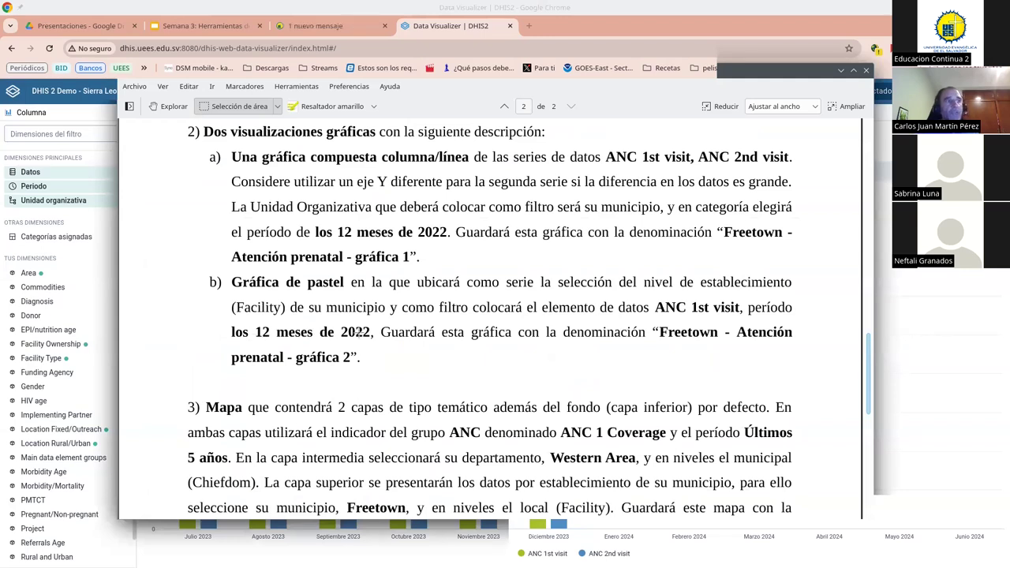
key("alt+Tab")
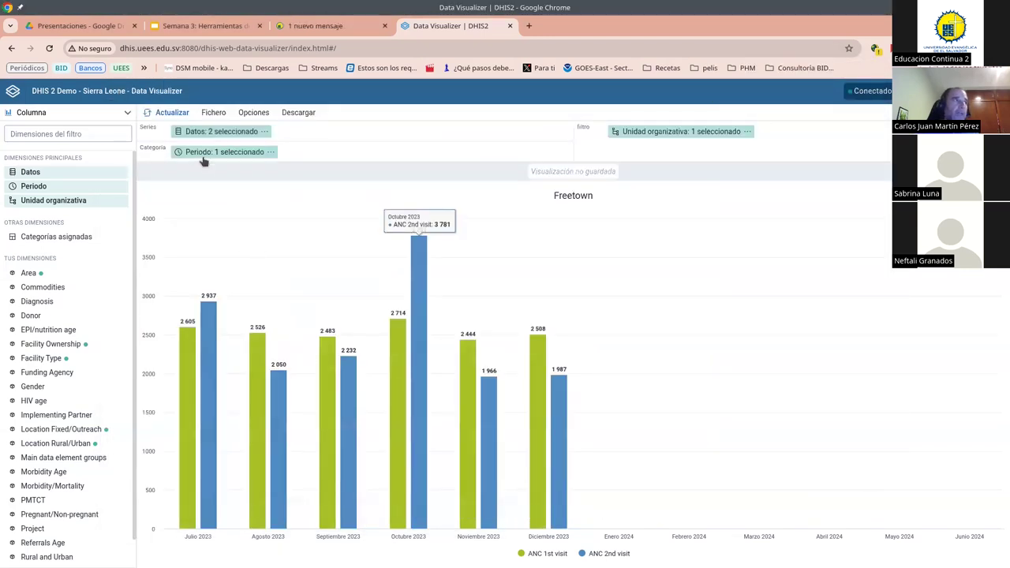
left_click(204, 153)
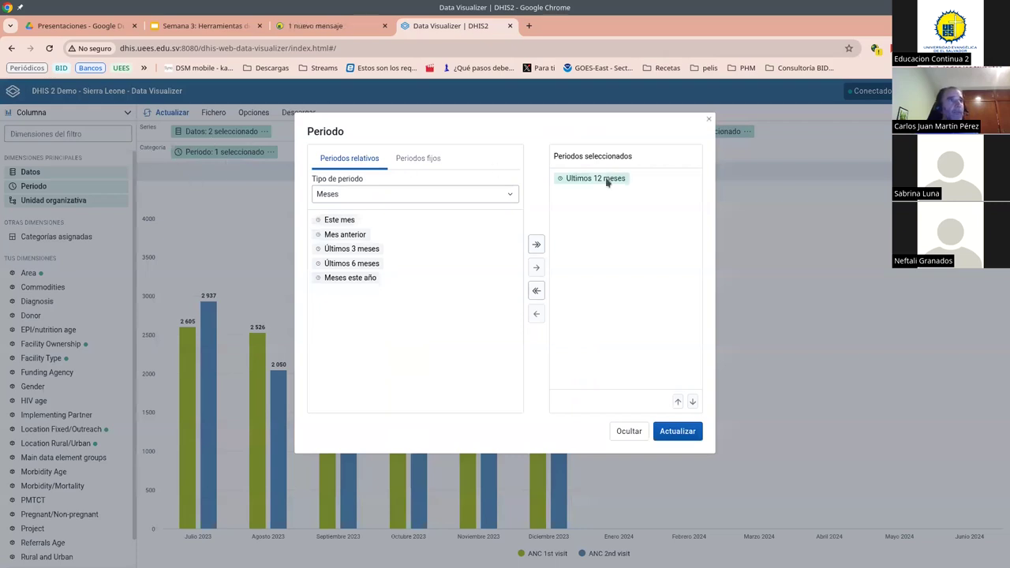
left_click(536, 290)
left_click(414, 158)
left_click(508, 197)
left_click(536, 245)
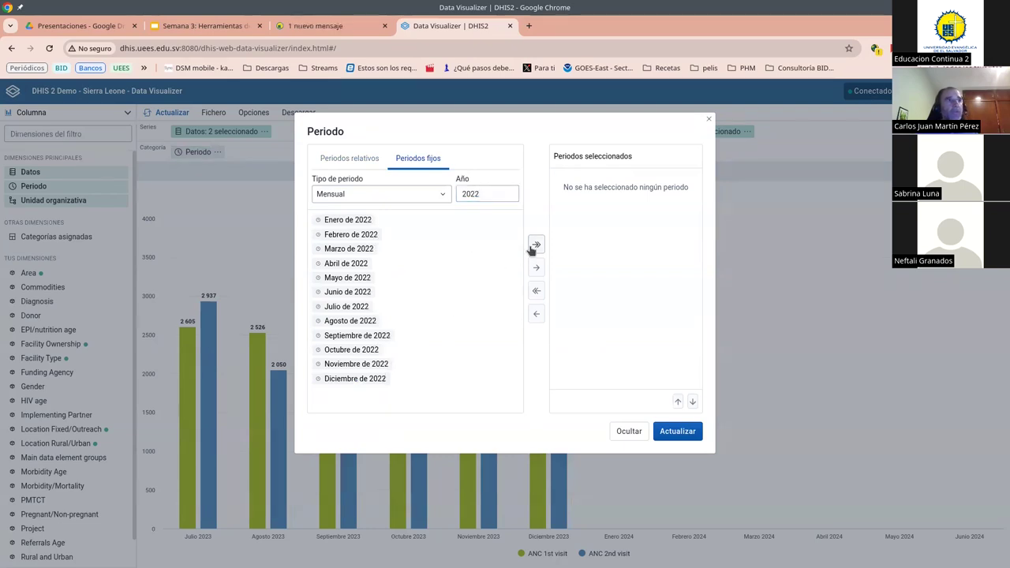
left_click(677, 432)
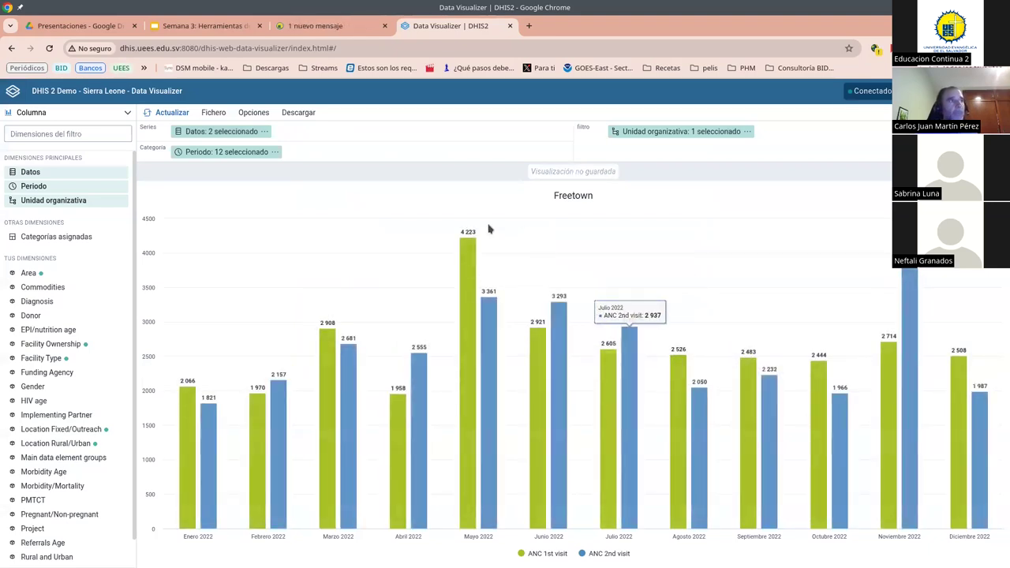
Step: Show a linear trend line and a target line at 3000 titled "Meta" on the column chart
left_click(258, 112)
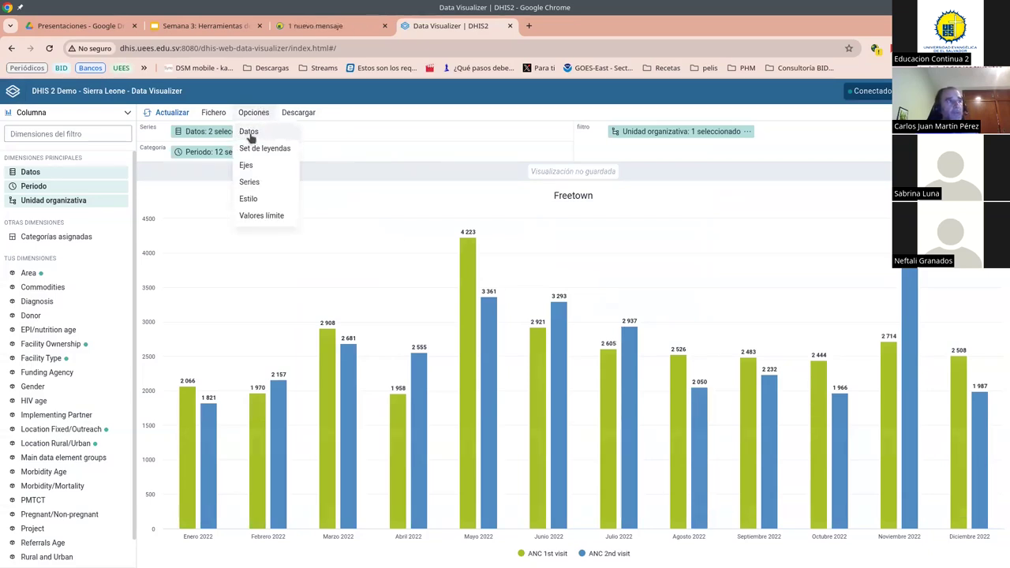
left_click(249, 134)
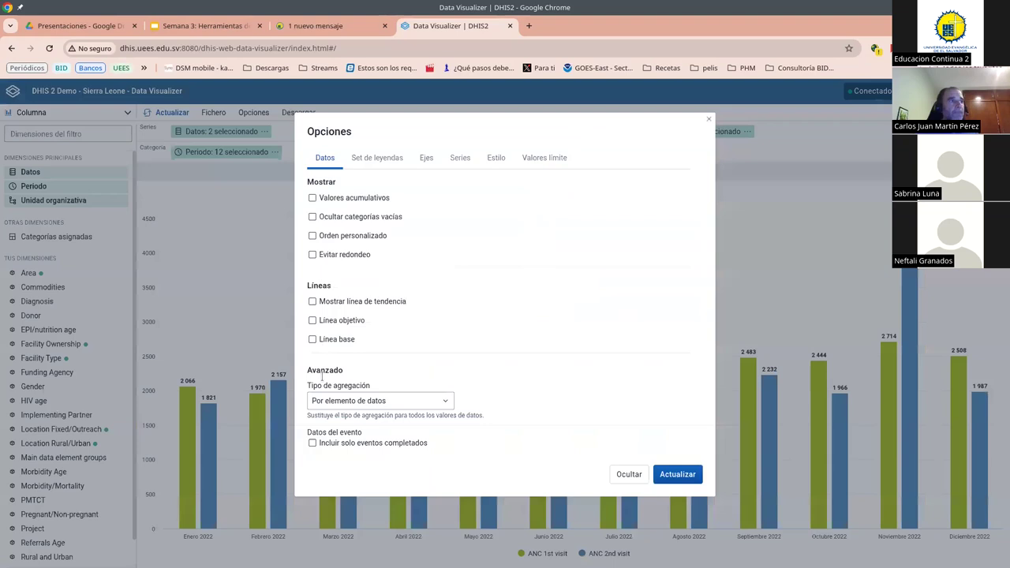
left_click(313, 303)
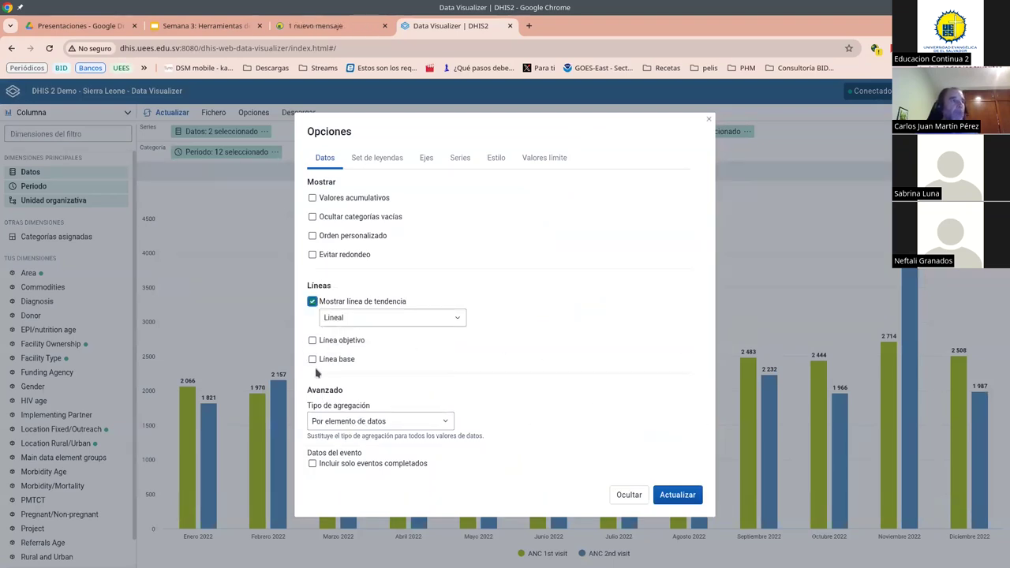
left_click(312, 341)
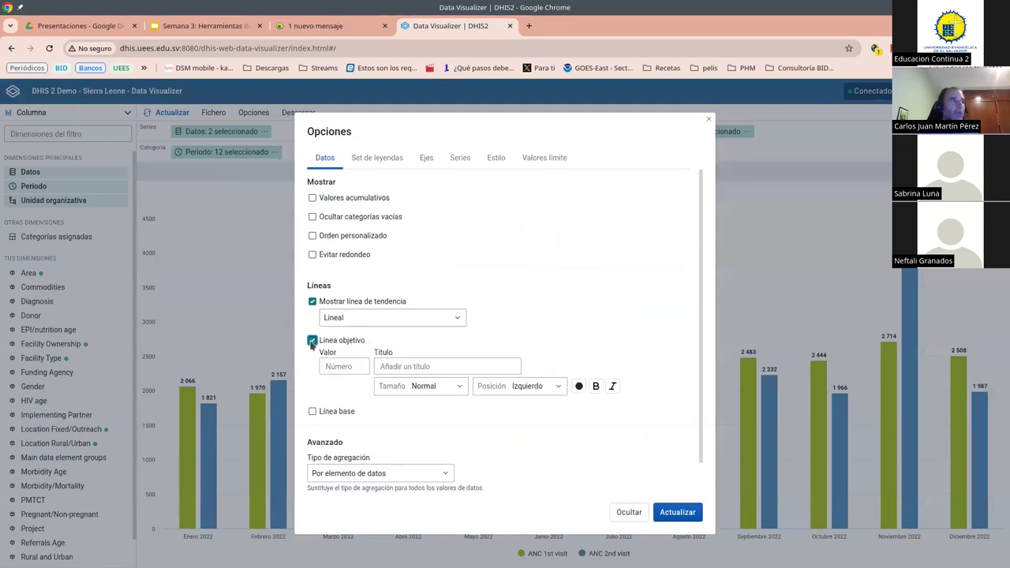
left_click(352, 363)
type("3000")
left_click(430, 364)
type("Metas")
key("BackSpace")
left_click(379, 306)
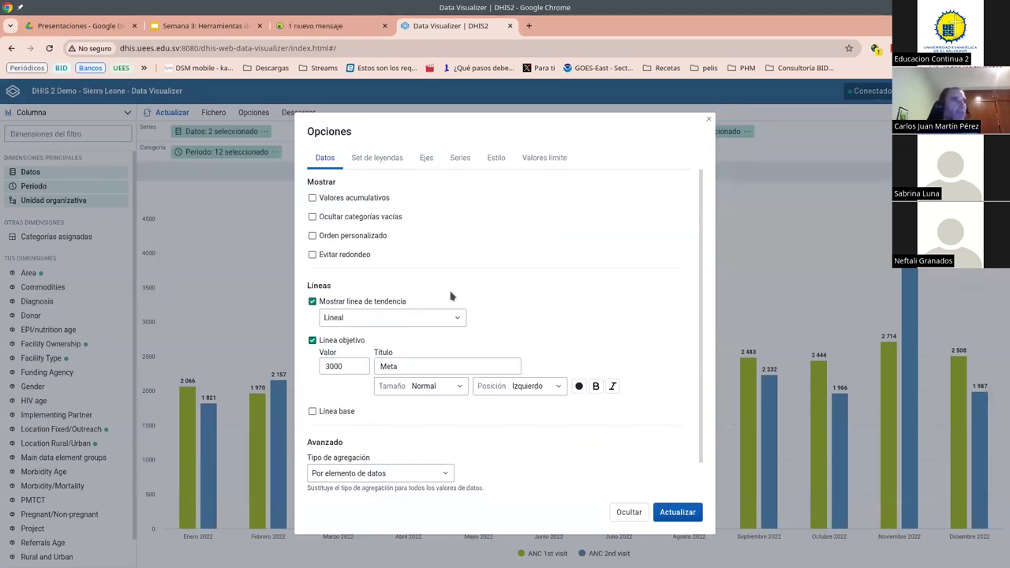
left_click(675, 513)
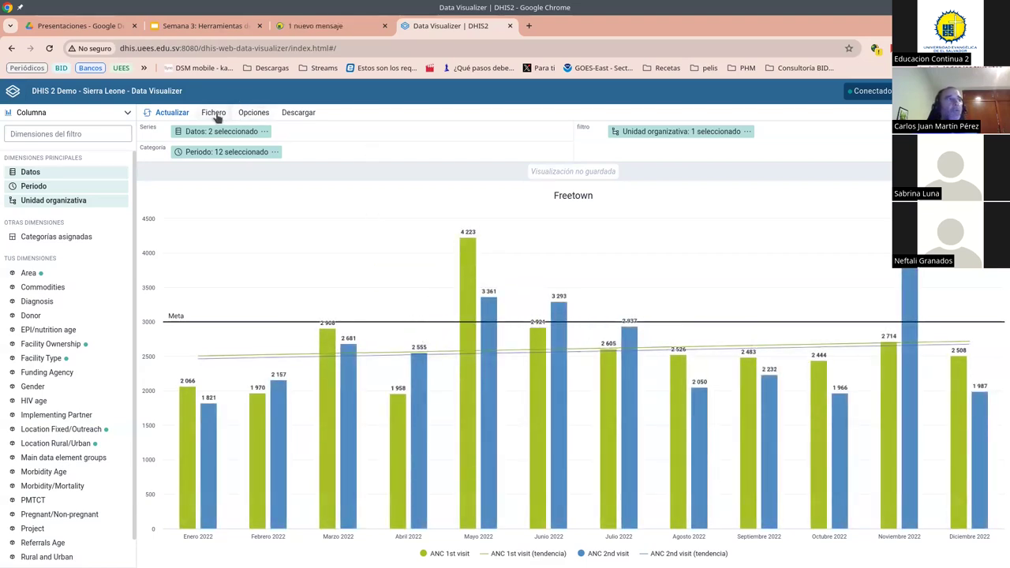
Step: Display the ANC 2nd visit series as a line on axis 2 and update the chart
left_click(242, 114)
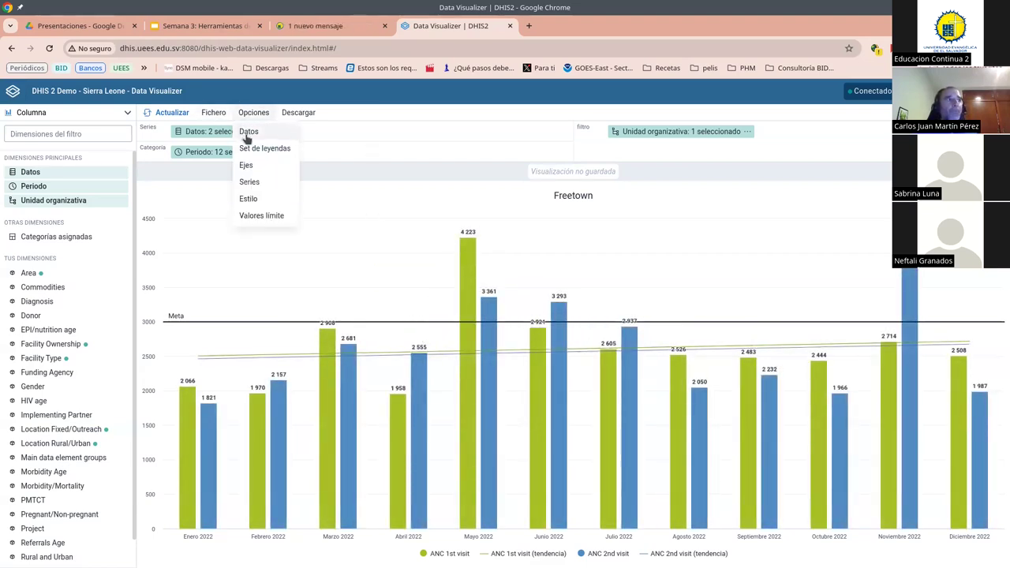
left_click(248, 134)
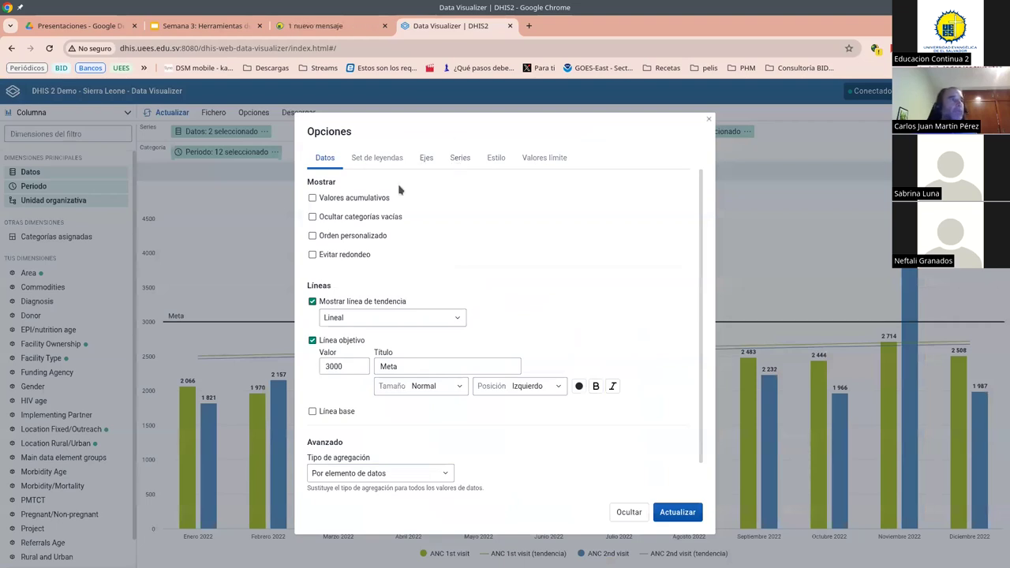
left_click(460, 160)
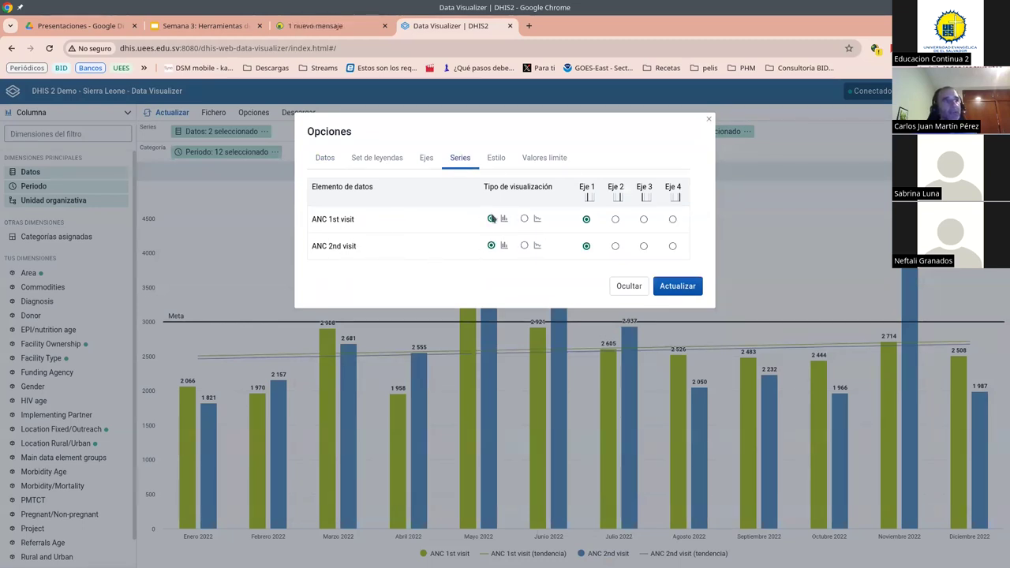
left_click(525, 246)
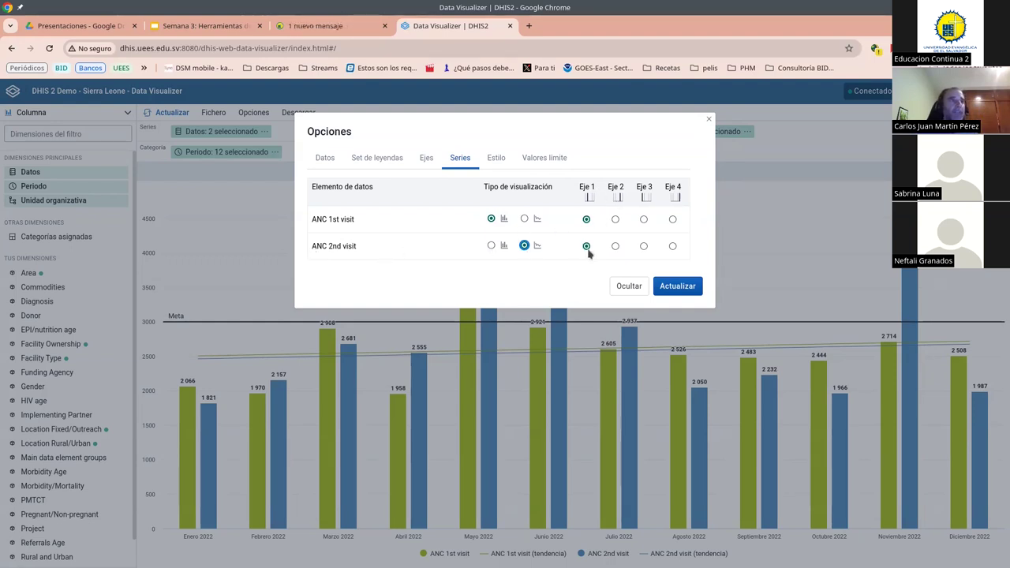
left_click(615, 246)
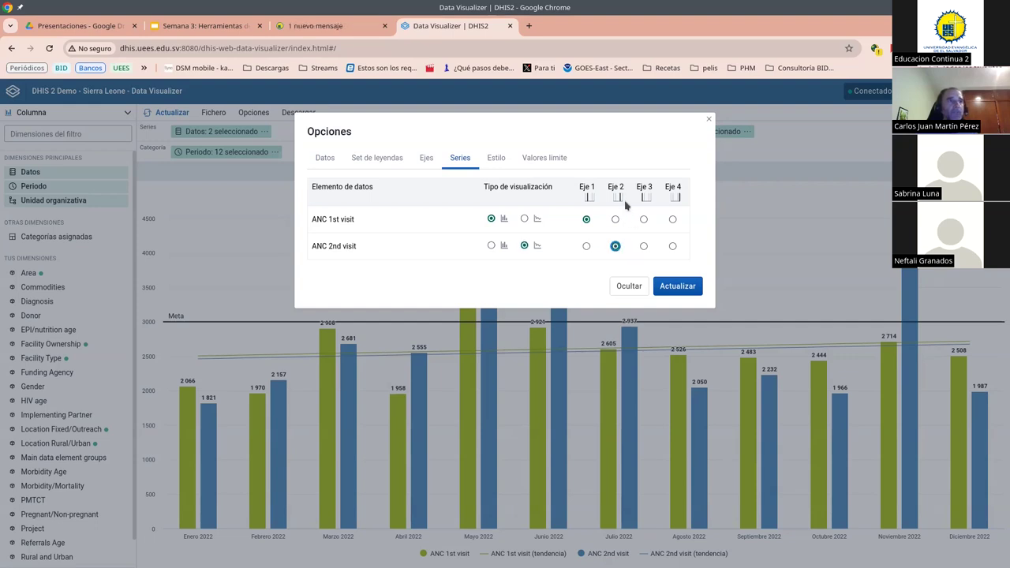
left_click(677, 285)
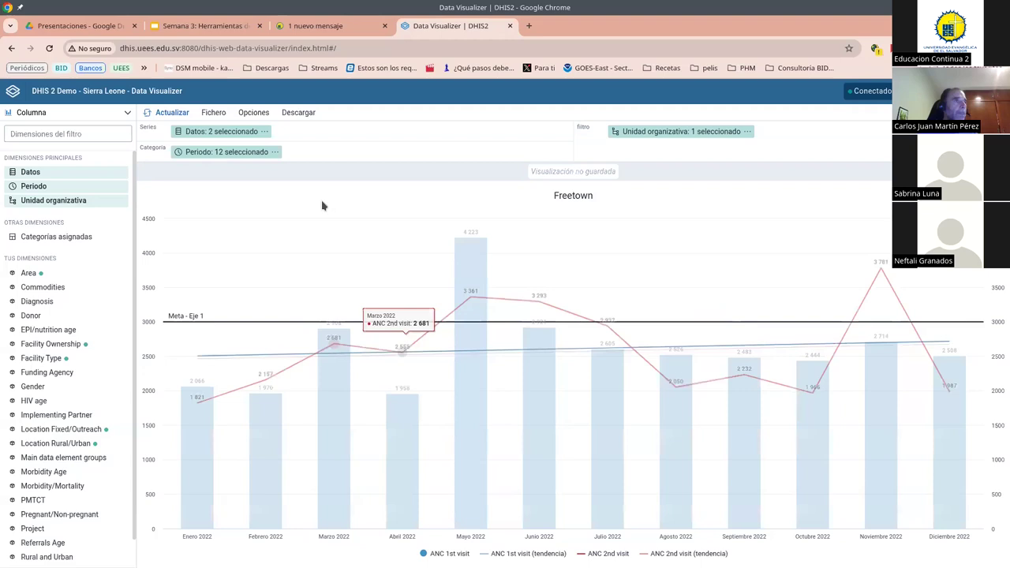
Step: Check the required name in the exercise letter and save the chart as "Freetown - Atención prenatal - Gráfica 1"
key("alt+Tab")
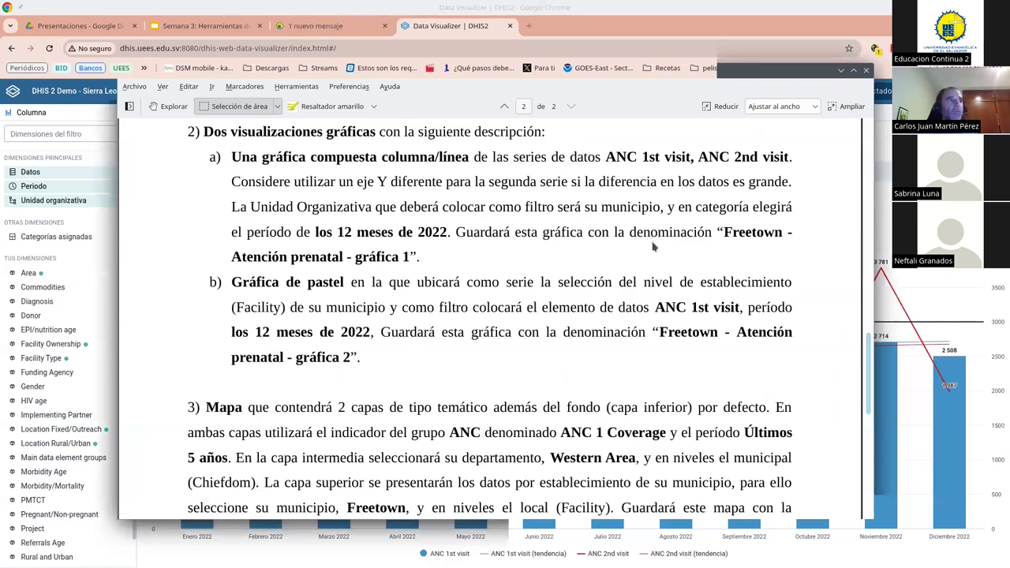
key("alt+Tab")
left_click(213, 112)
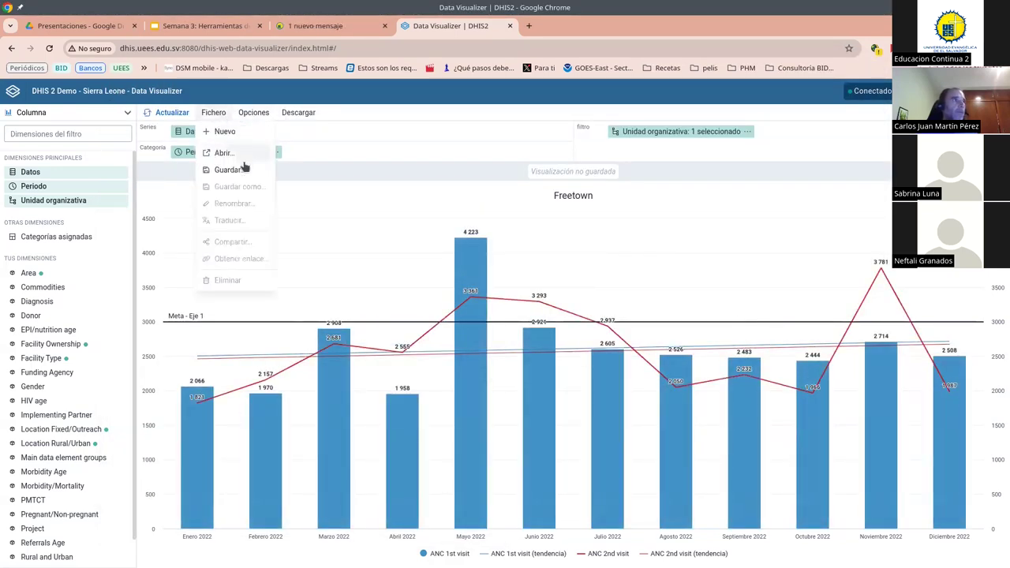
left_click(227, 169)
left_click(453, 167)
type("\"Freetown - Atención prenatal - Tabla")
left_click(369, 166)
key("BackSpace")
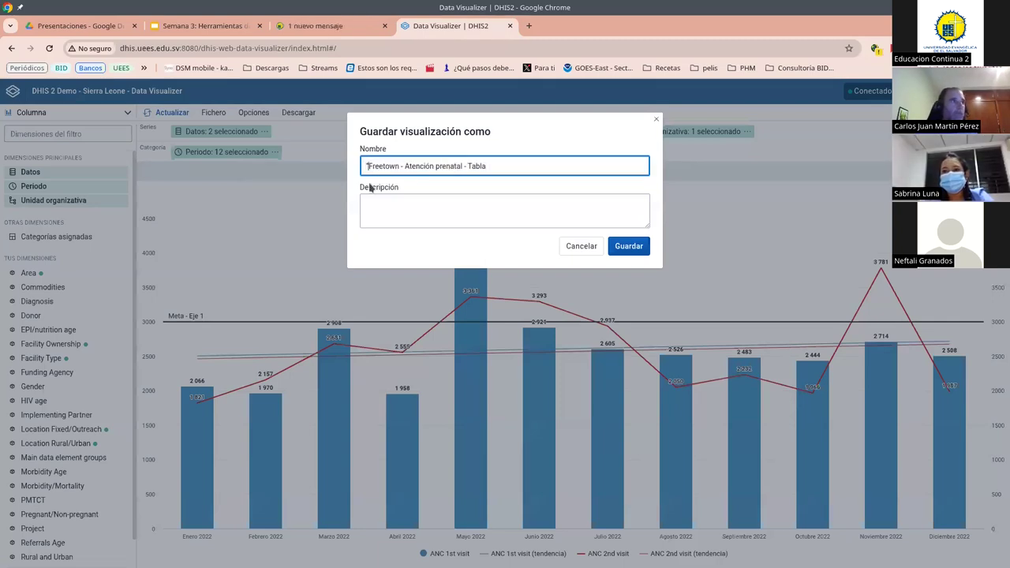
key("BackSpace")
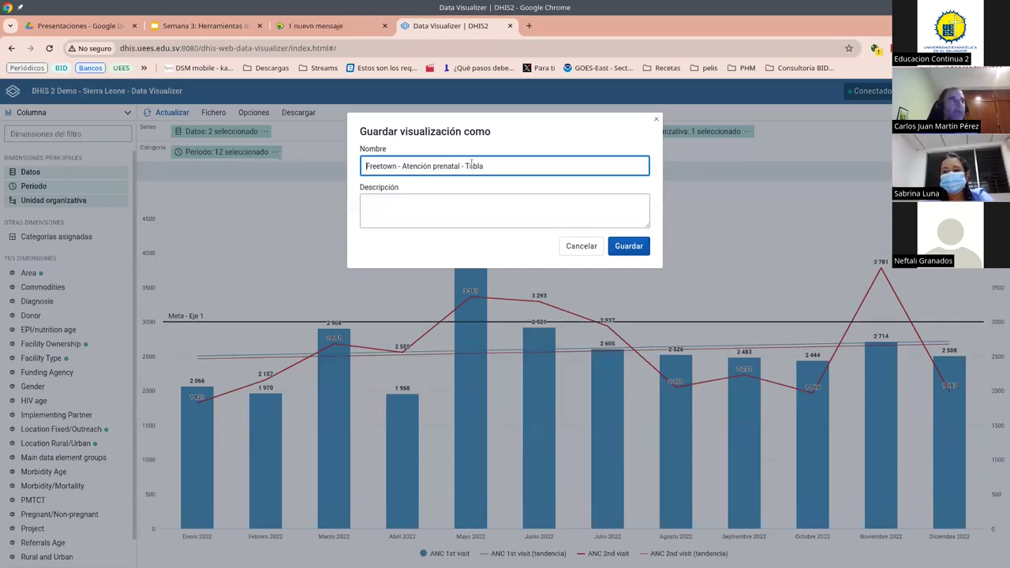
type("ráfica 1")
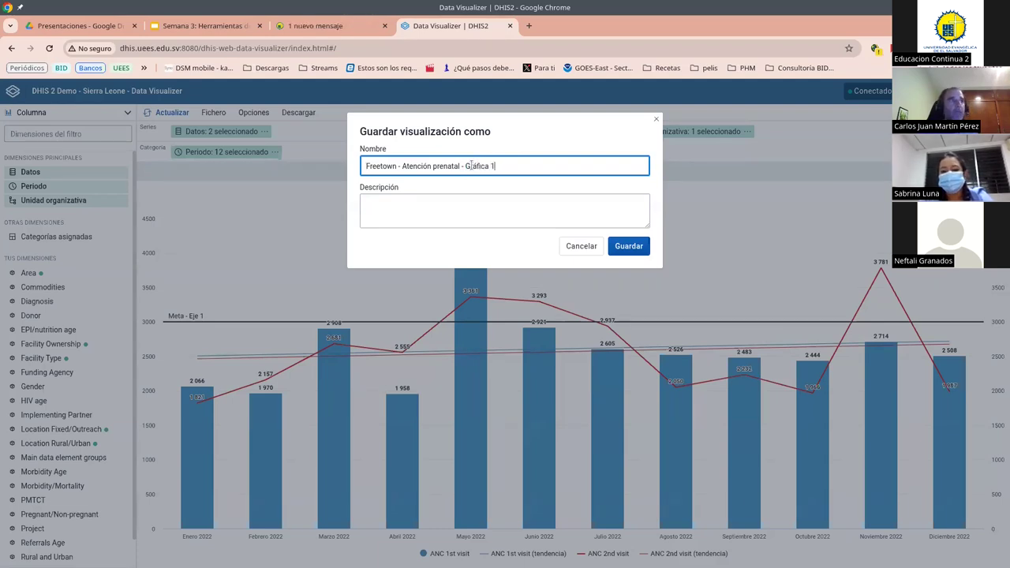
left_click(609, 242)
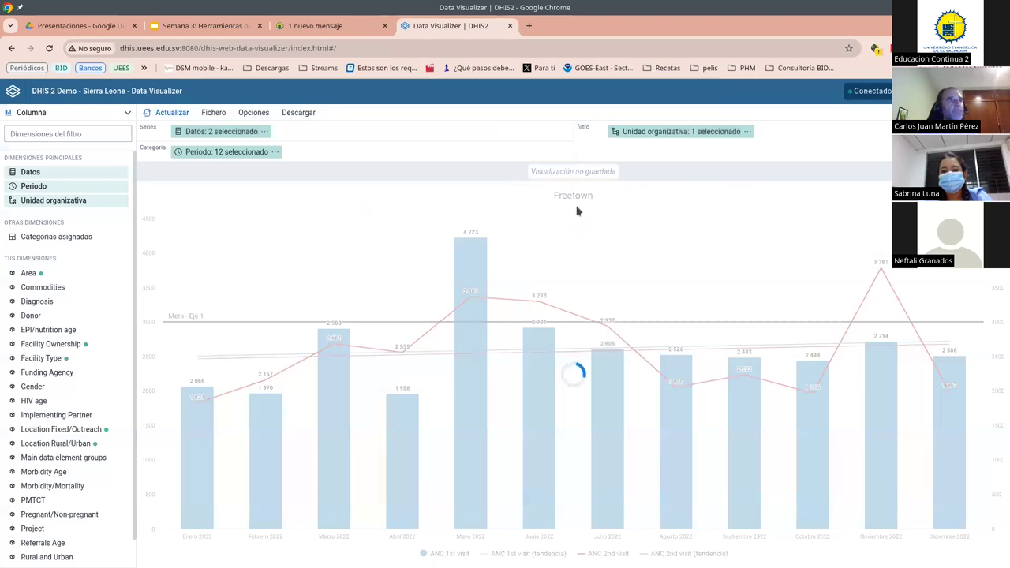
Step: Check the second chart's description in the letter and start a new visualization of type Pastel
key("alt+Tab")
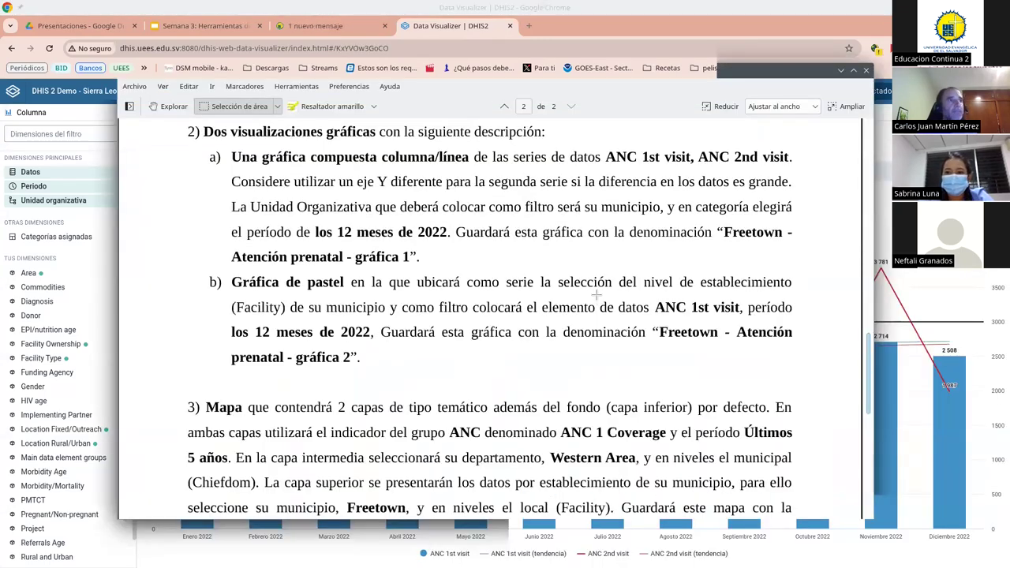
key("alt+Tab")
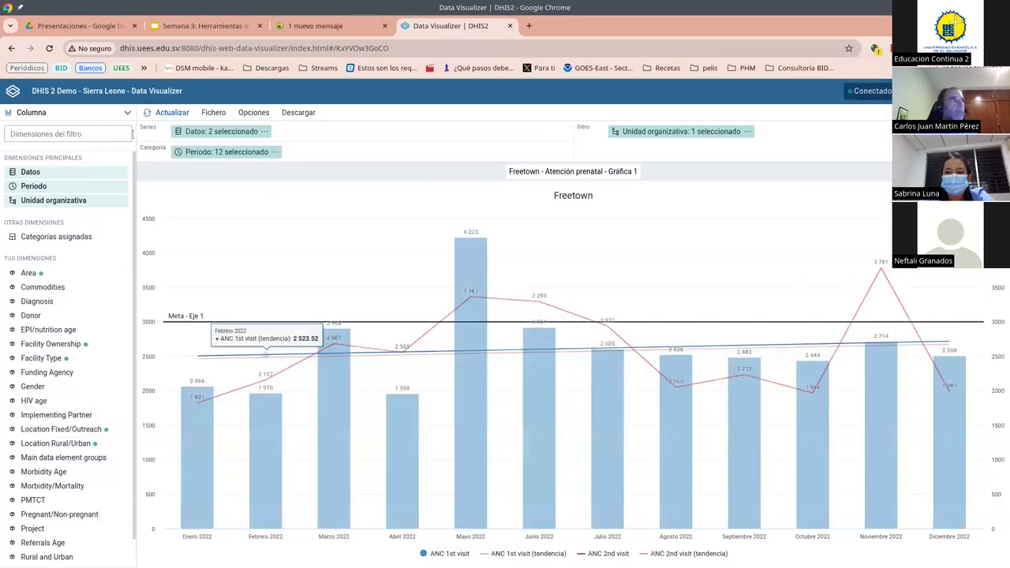
left_click(214, 114)
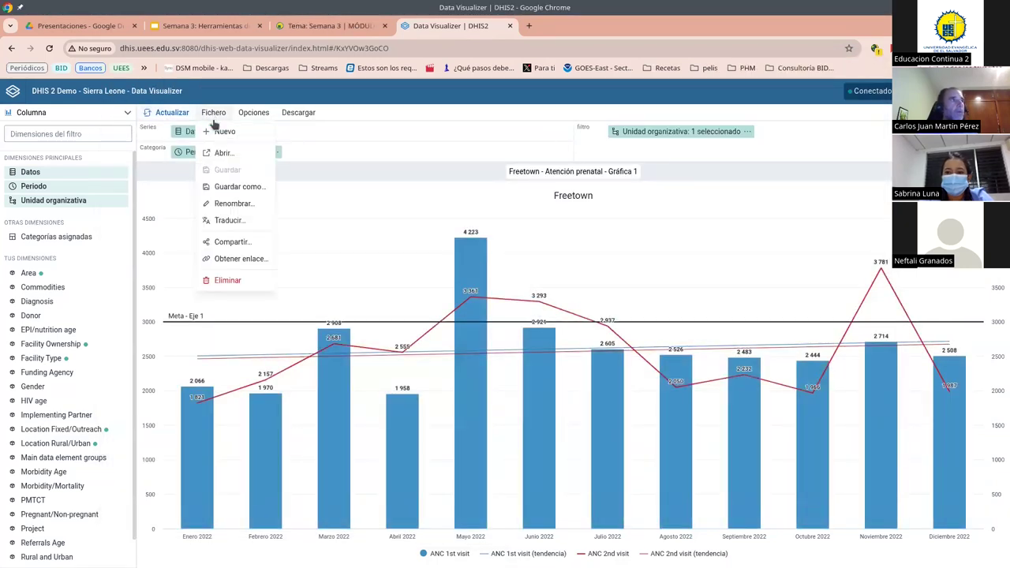
left_click(398, 142)
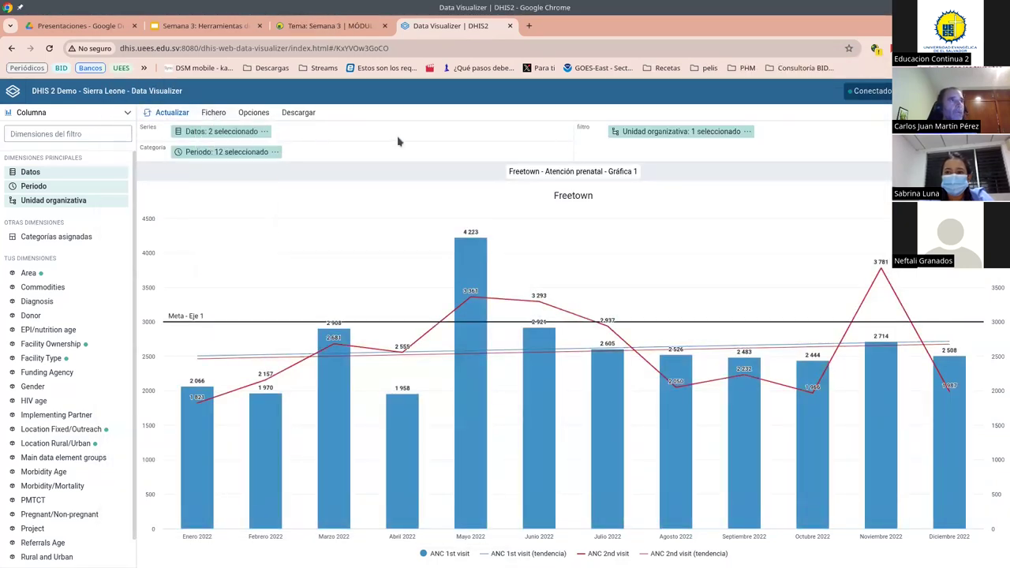
left_click(213, 113)
left_click(223, 131)
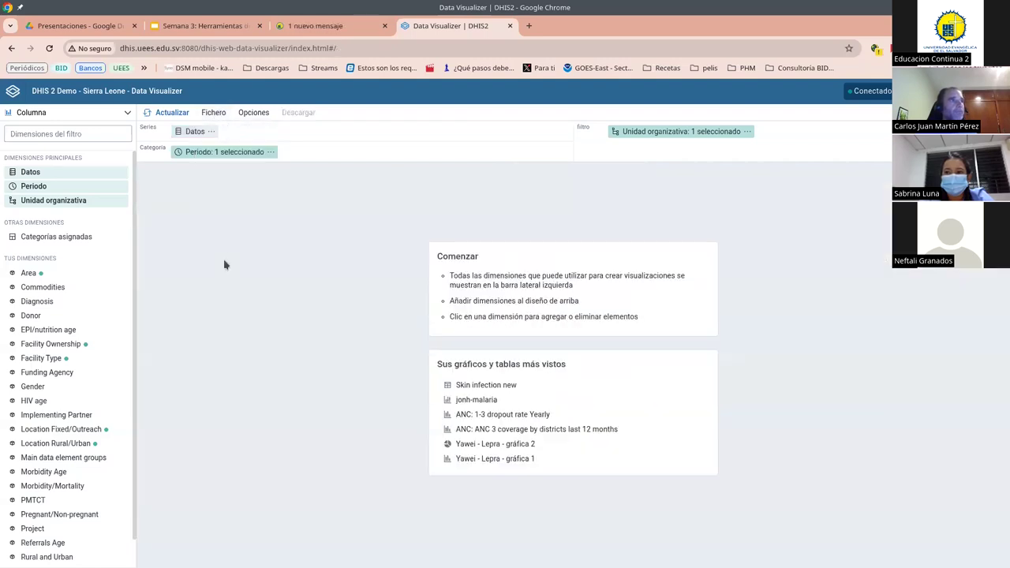
left_click(127, 116)
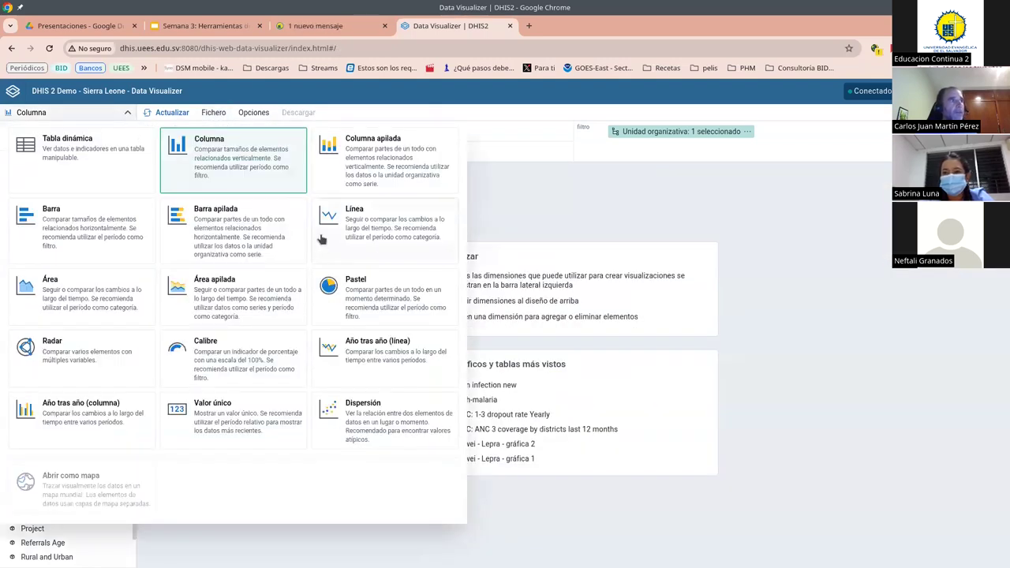
left_click(377, 289)
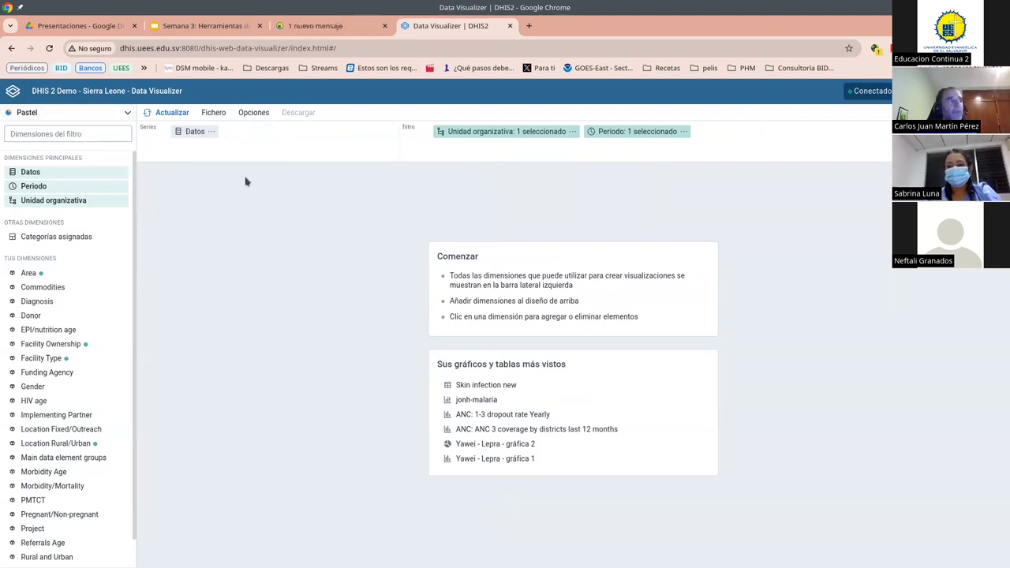
Step: Check the required data element in the letter, add ANC 1st visit as the pie chart's data and update it
key("alt+Tab")
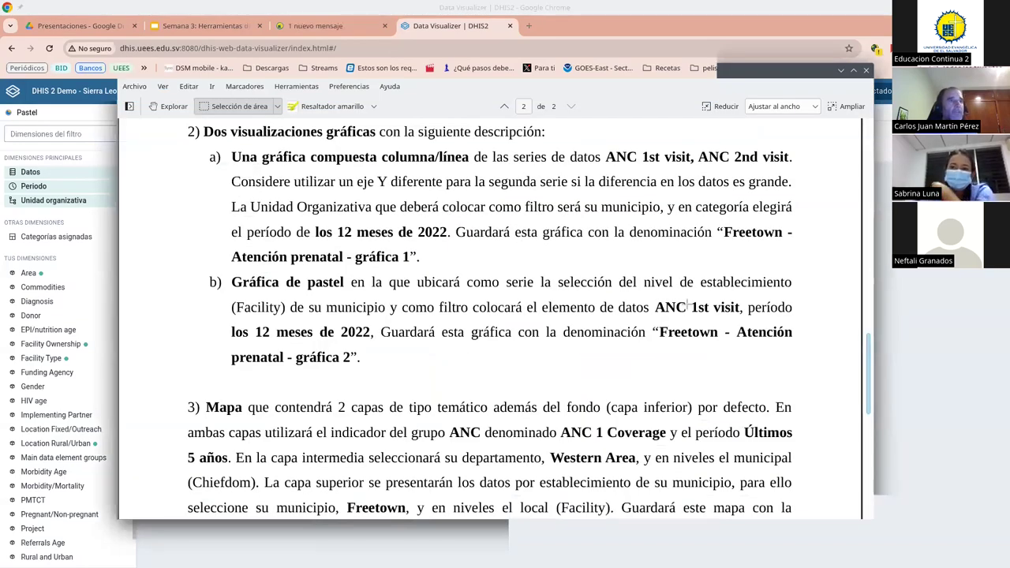
key("alt+Tab")
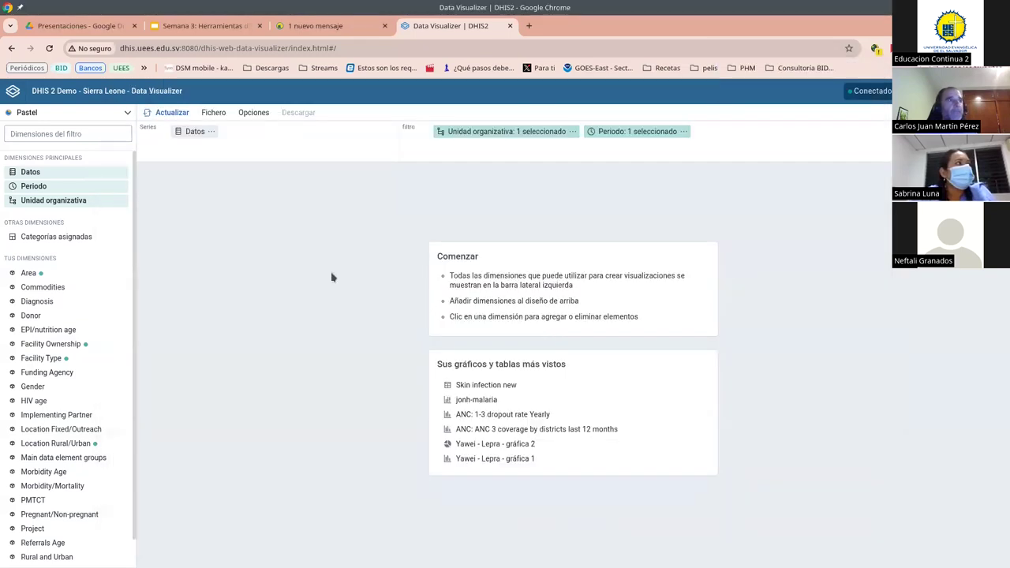
left_click(192, 132)
left_click(364, 250)
left_click(538, 269)
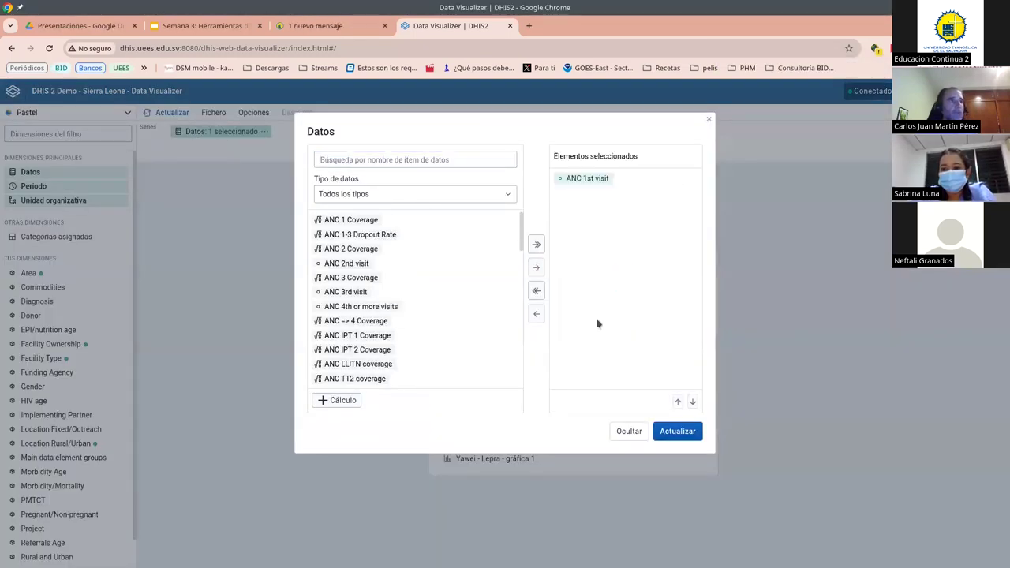
left_click(679, 431)
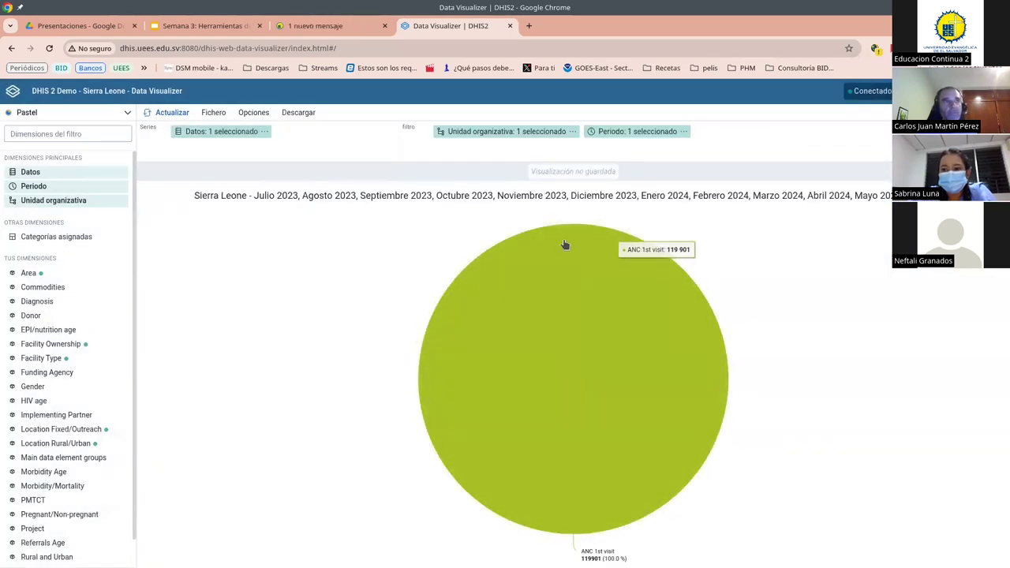
Step: Recheck the layout in the letter and make the organisation unit the pie chart's series, with the data as filter
key("alt+Tab")
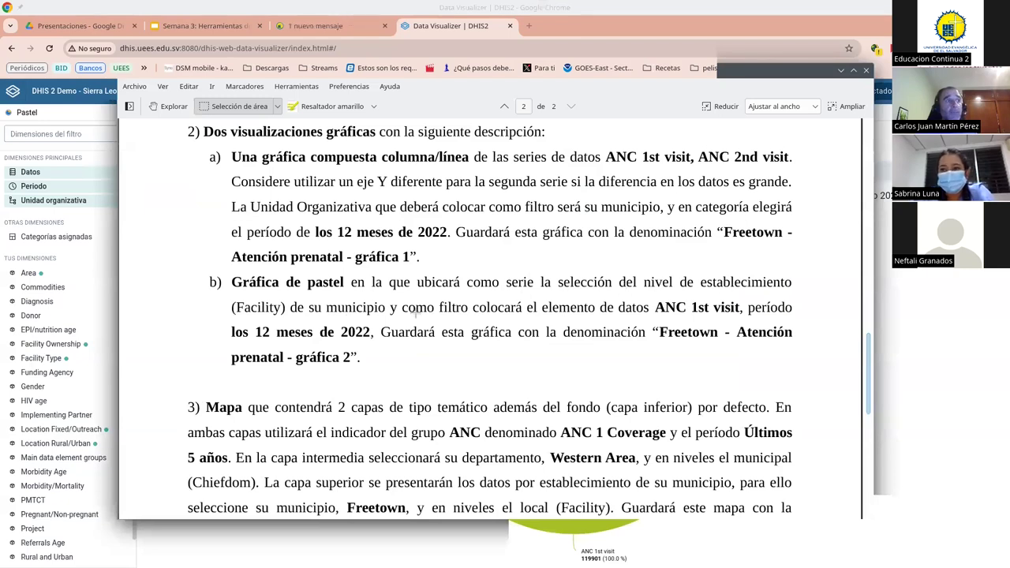
key("alt+Tab")
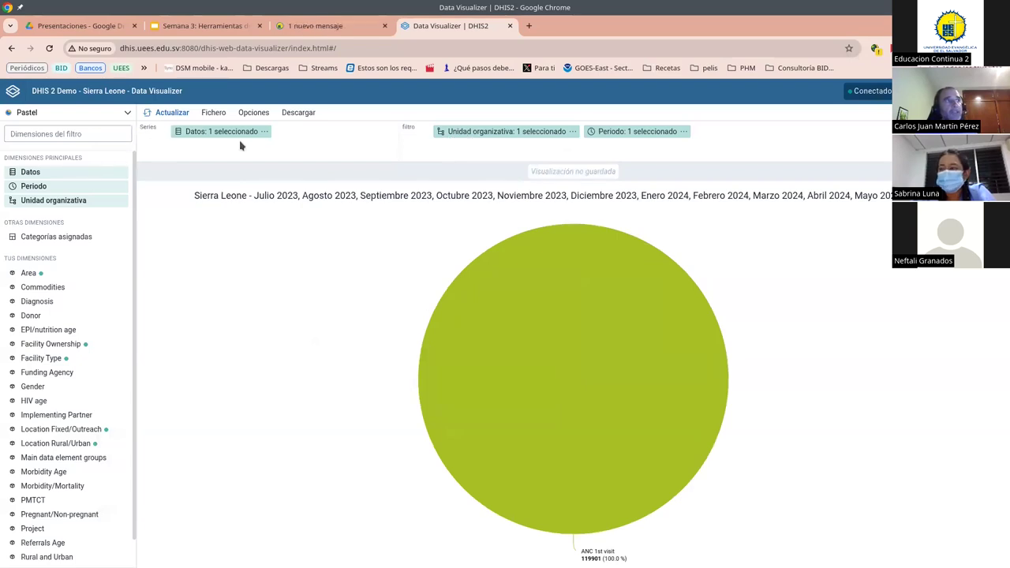
left_click_drag(499, 135, 231, 134)
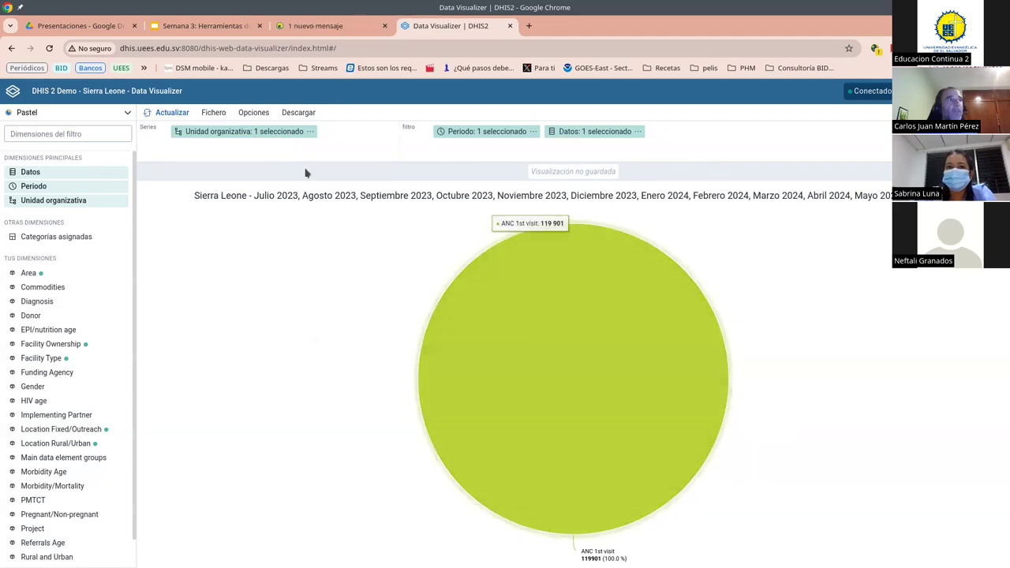
Step: Replace the user organisation unit with Freetown in Western Area at the Facility level and update the pie chart
left_click(252, 131)
left_click(332, 160)
left_click(326, 346)
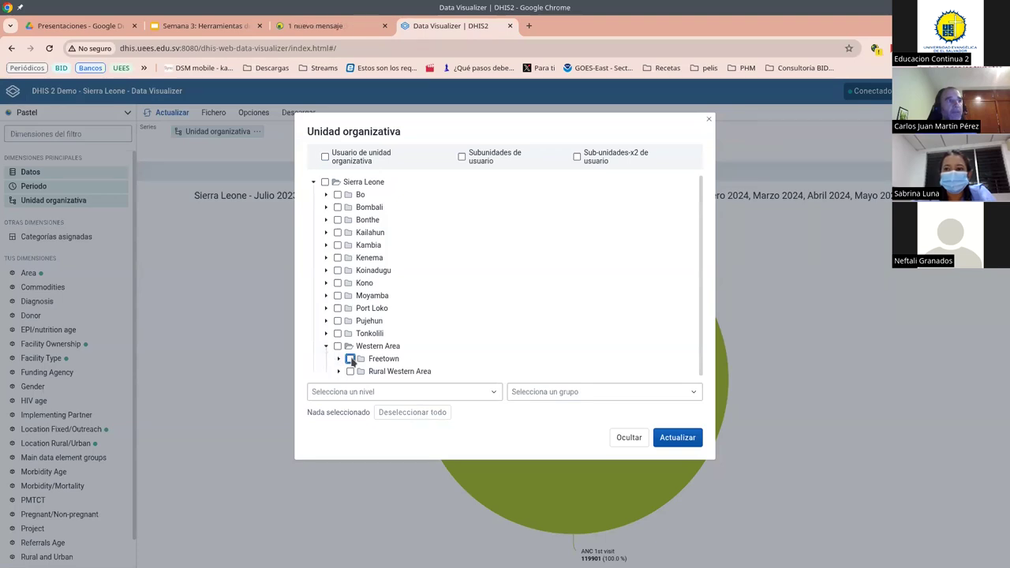
left_click(351, 359)
left_click(471, 394)
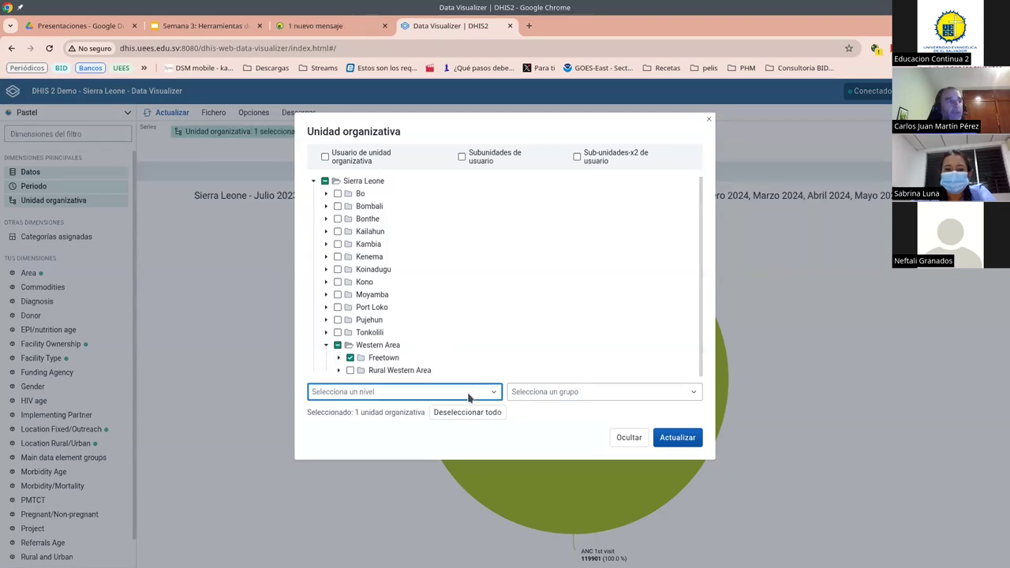
left_click(320, 467)
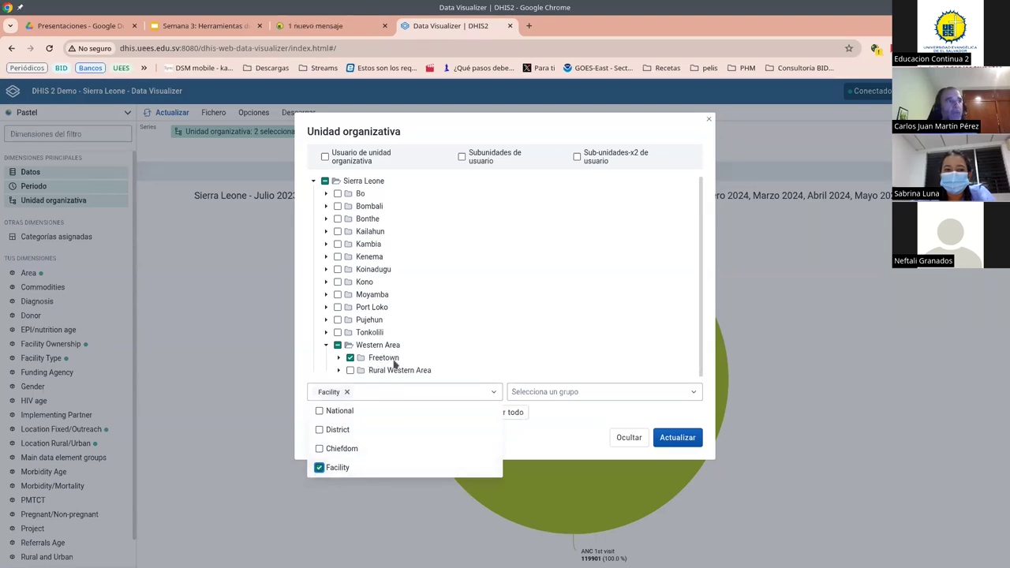
left_click(570, 441)
left_click(677, 436)
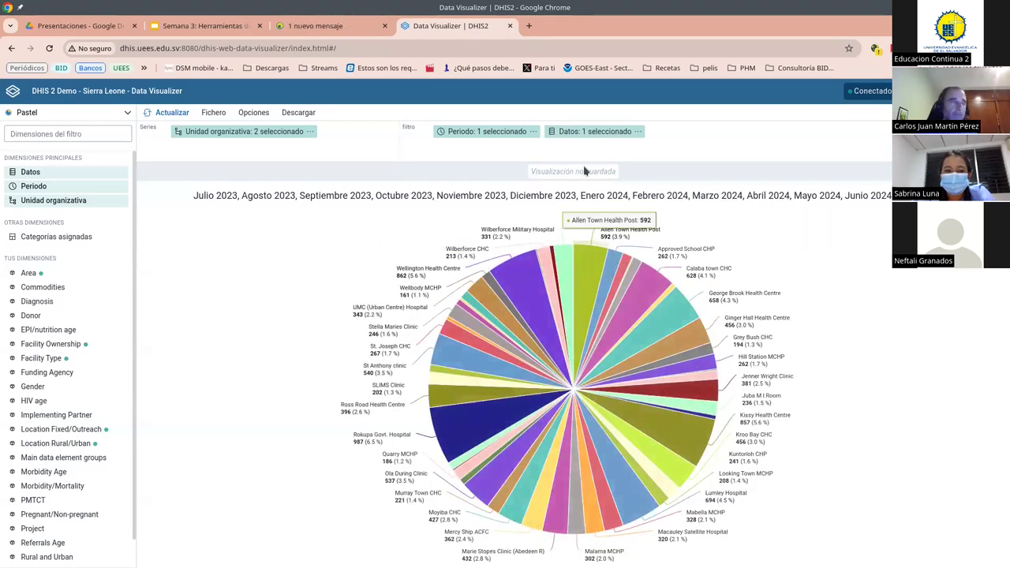
Step: Check the period in the letter, replace the relative period with all 12 fixed months of 2022 and update the pie chart
key("alt+Tab")
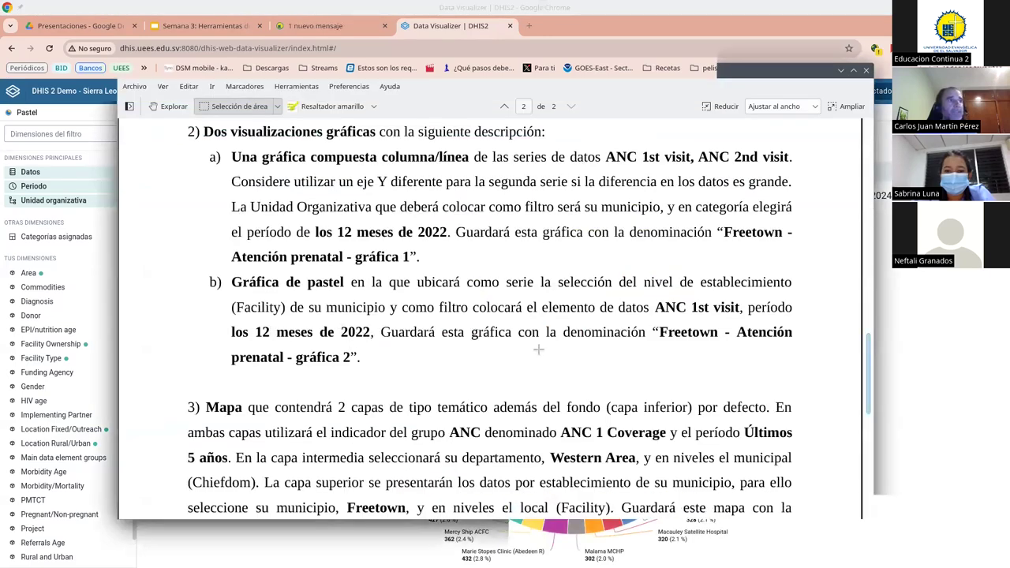
key("alt+Tab")
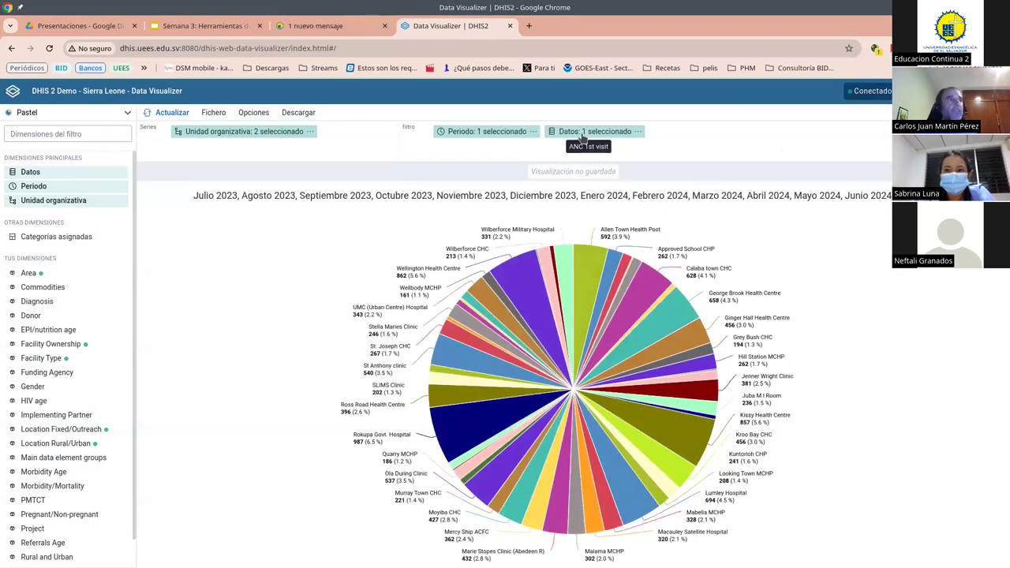
left_click(477, 133)
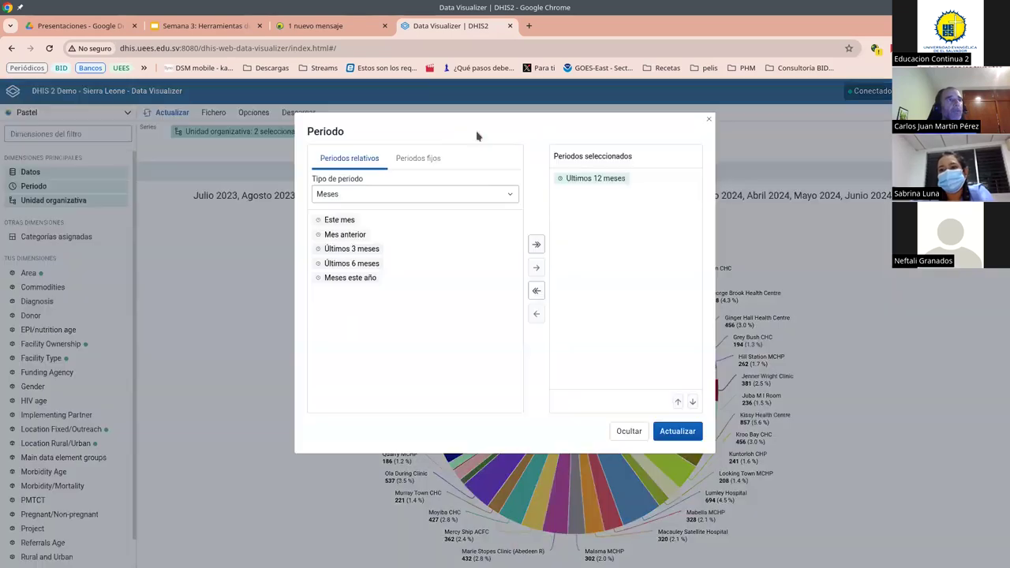
left_click(537, 291)
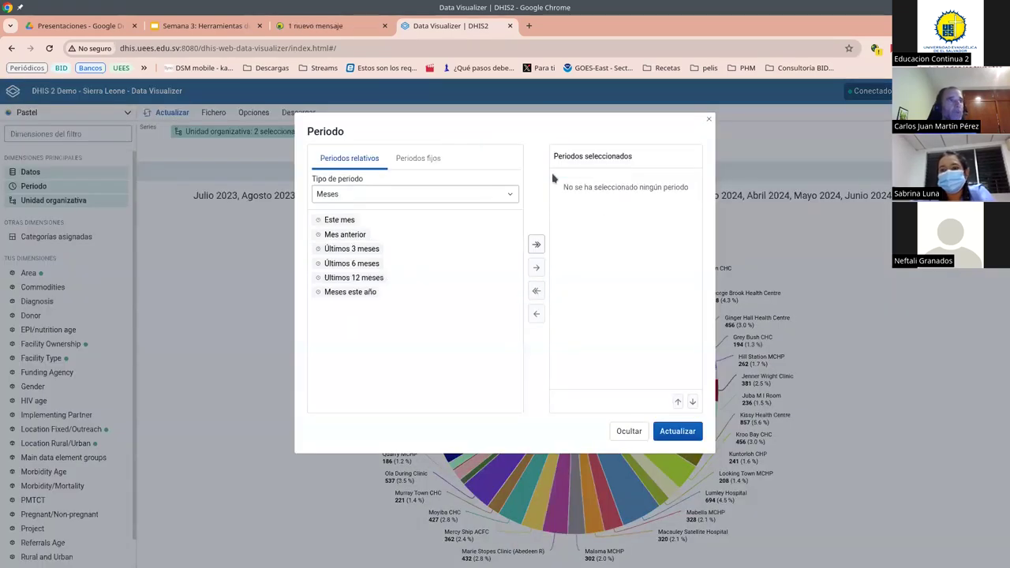
left_click(418, 159)
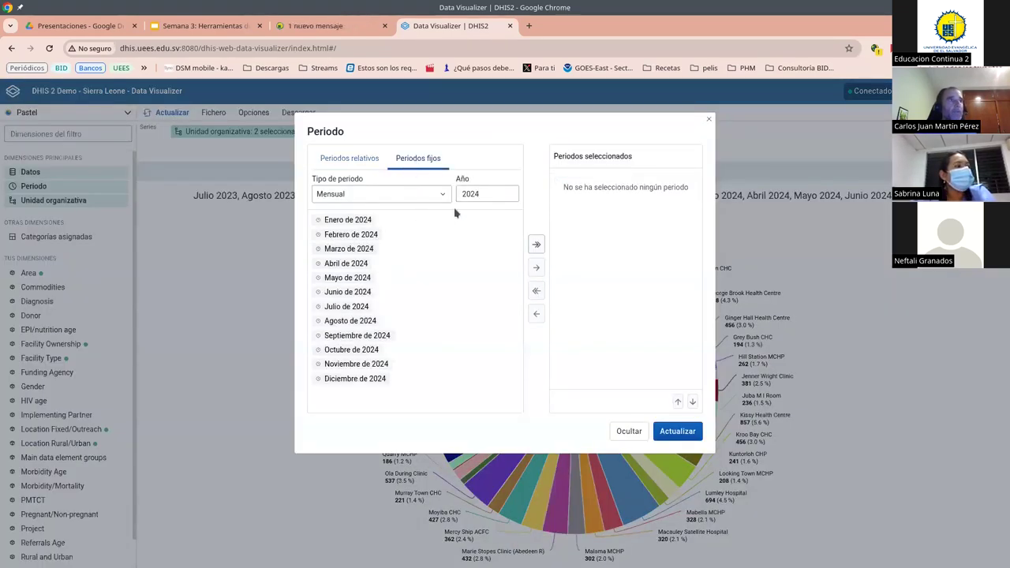
double_click(509, 197)
left_click(536, 244)
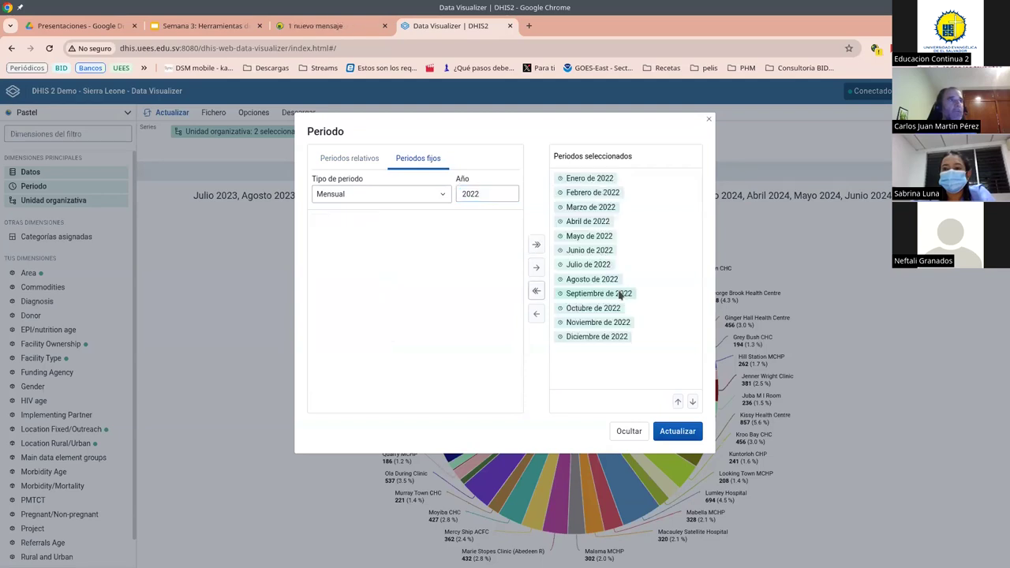
left_click(680, 433)
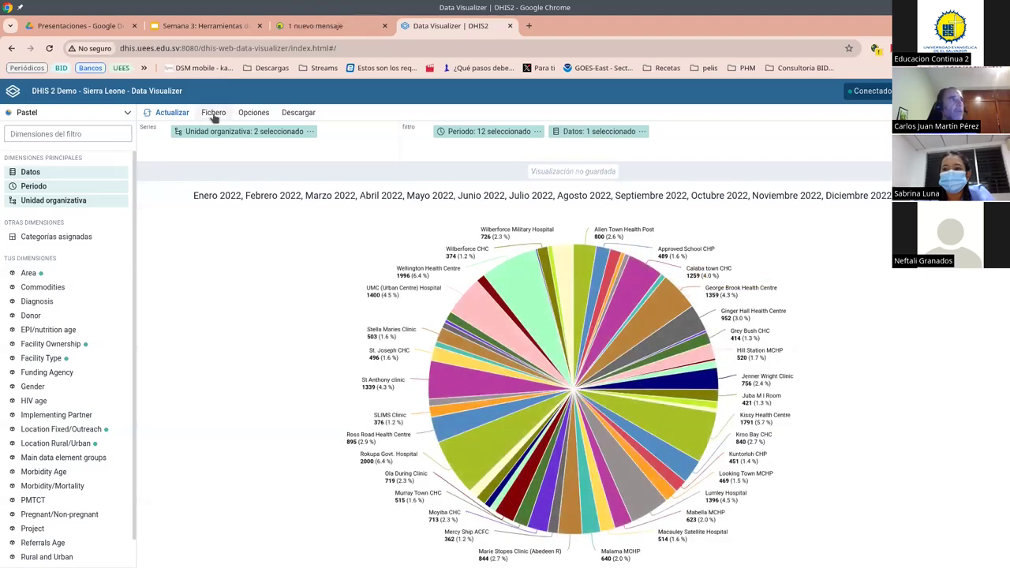
Step: Save the pie chart as "Freetown - Atención prenatal - Gráfica 2"
left_click(213, 113)
left_click(220, 169)
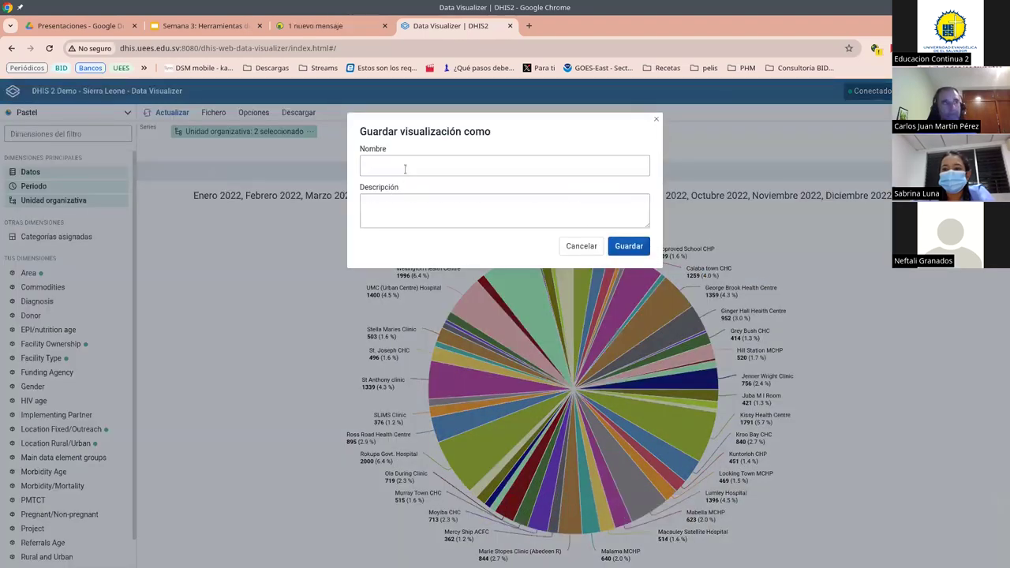
left_click(405, 168)
type("\"Freetown - Atención prenatal - Tabla")
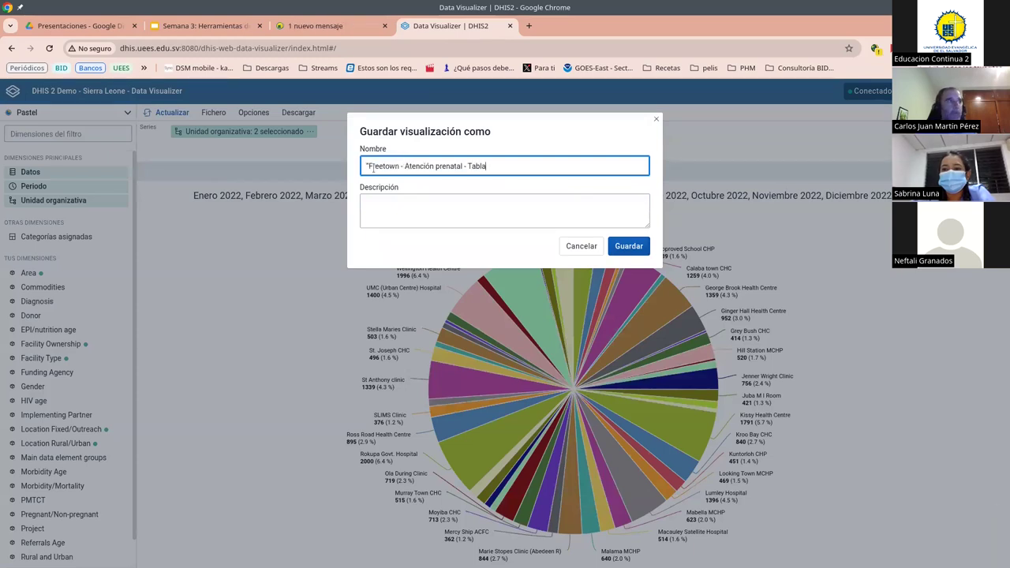
key("BackSpace")
double_click(472, 166)
type("Grafi")
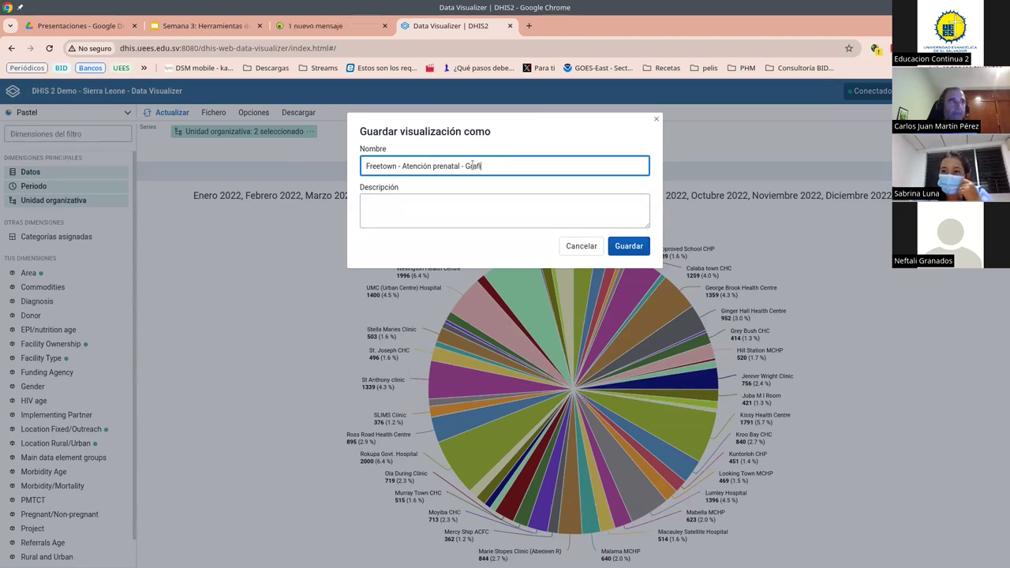
key("BackSpace")
key("BackSpace")
type("r")
type("áfica 2")
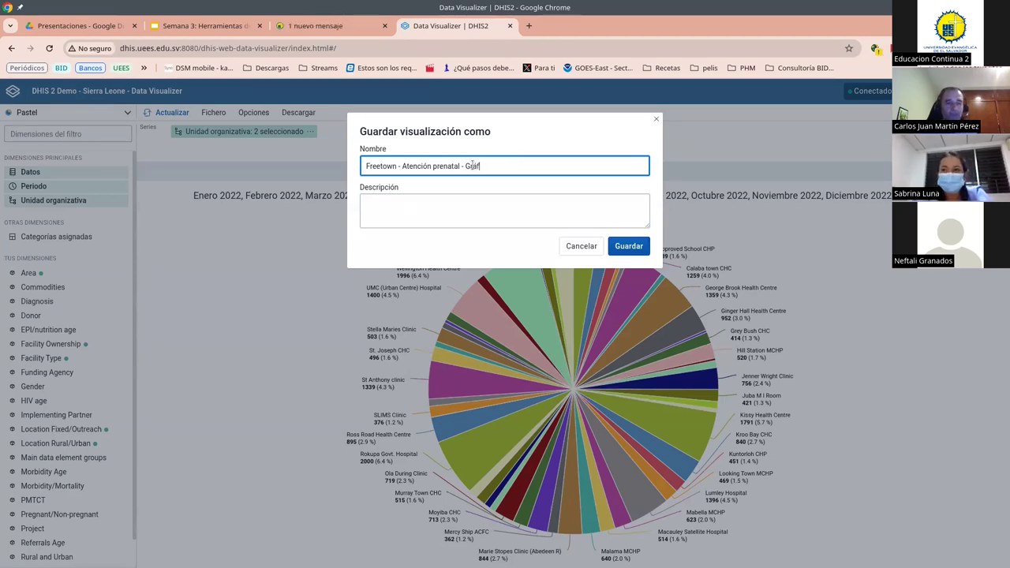
left_click(625, 244)
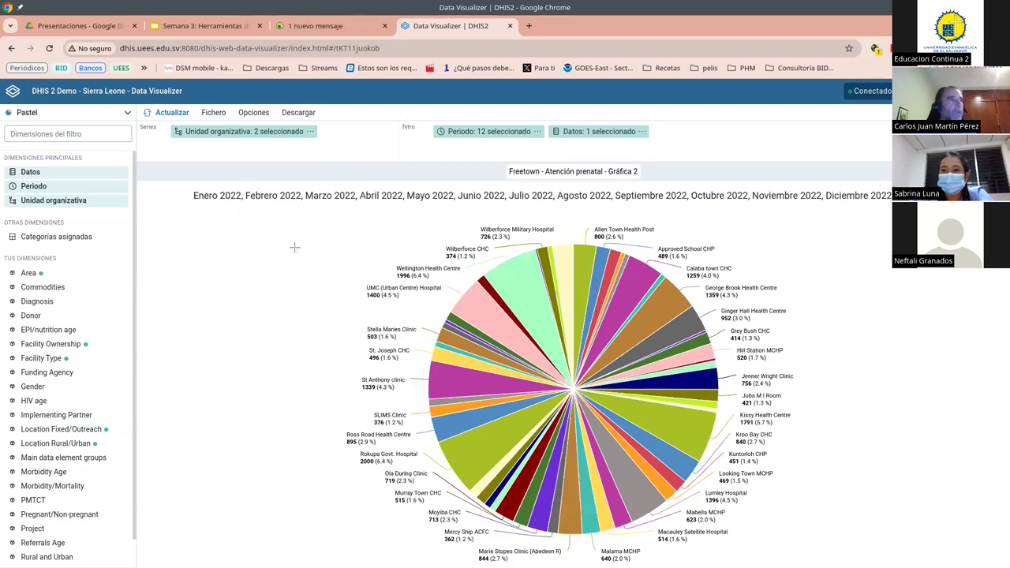
Step: Read the map requirements in the letter and open the current visualization as a map
key("alt+Tab")
scroll(224, 227, "down", 5)
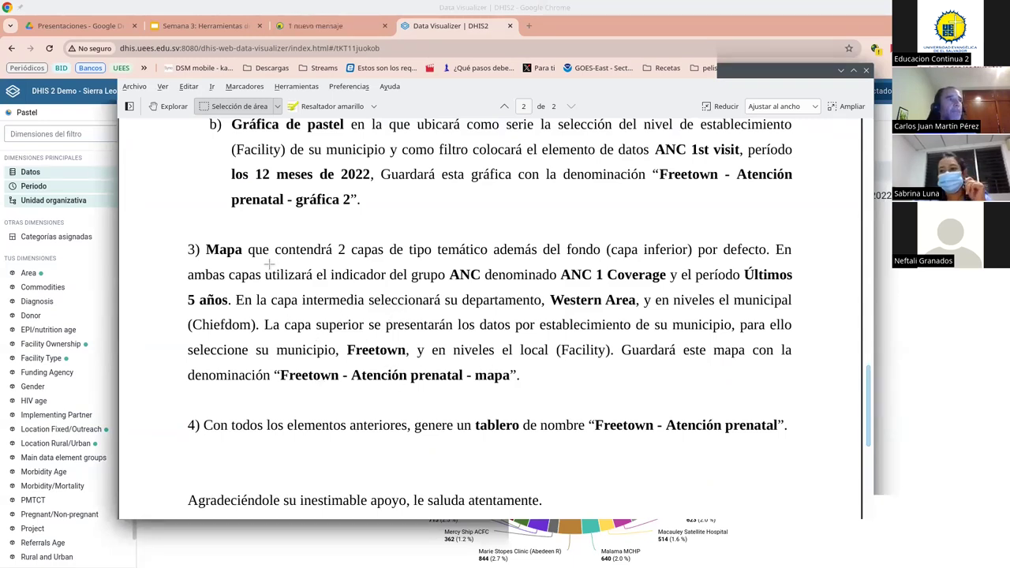
key("alt+Tab")
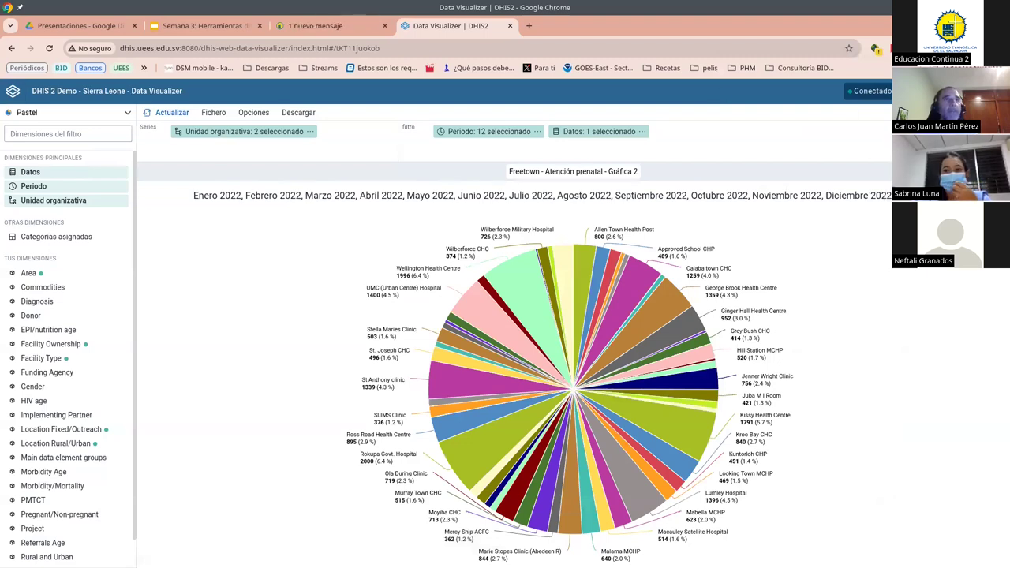
left_click(58, 117)
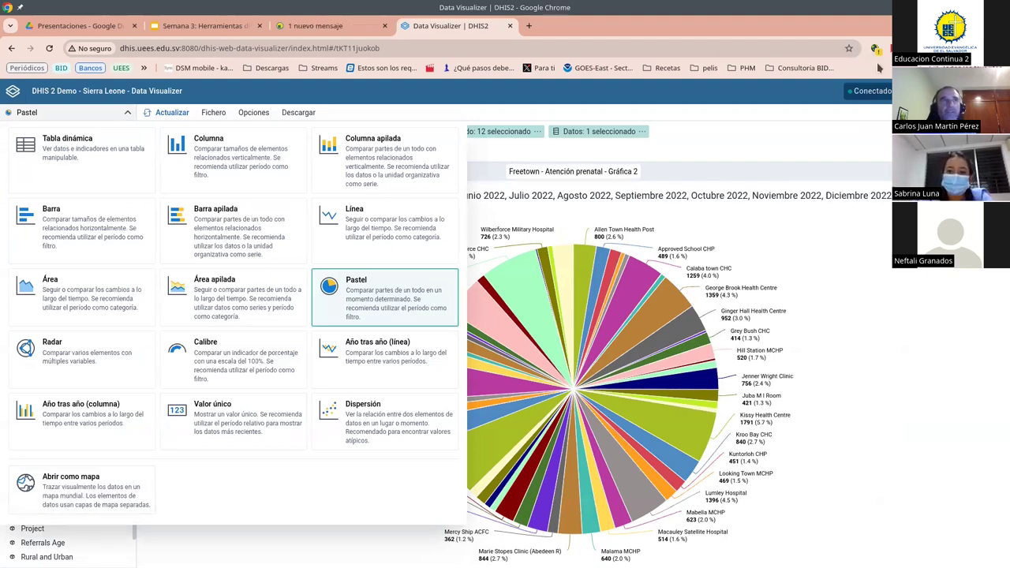
left_click(915, 91)
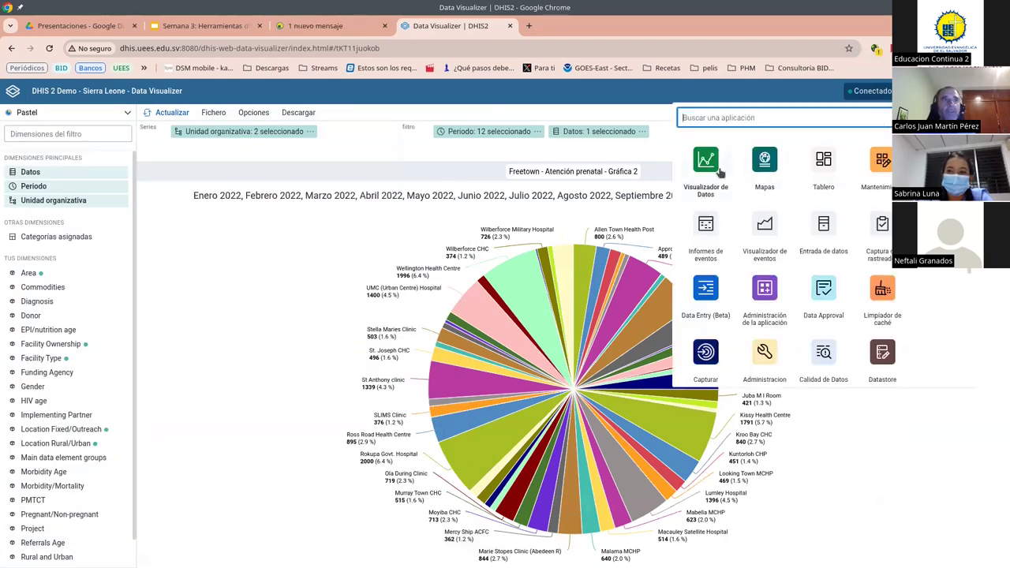
left_click(120, 115)
left_click(85, 490)
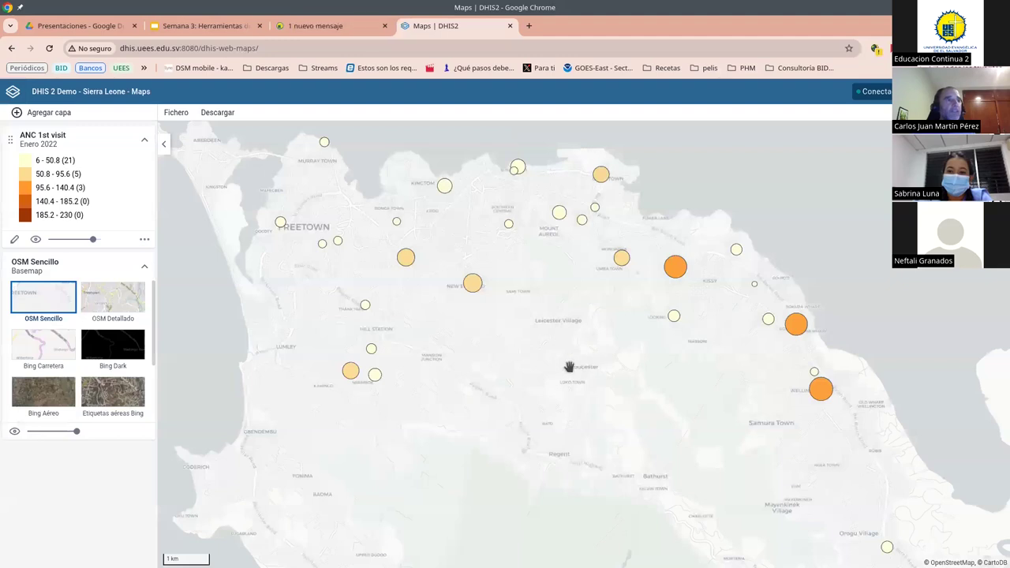
scroll(568, 367, "down", 3)
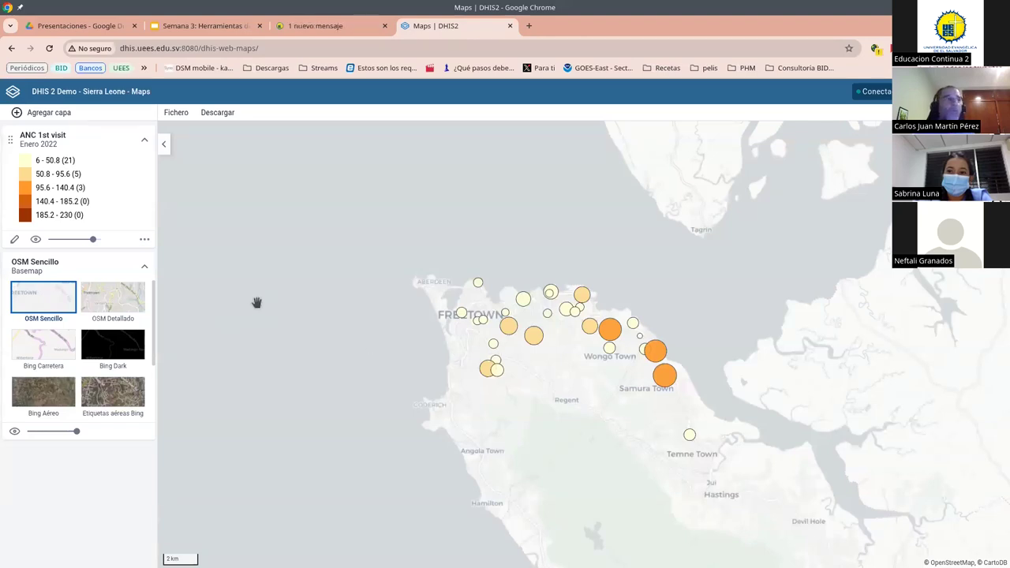
key("alt+Tab")
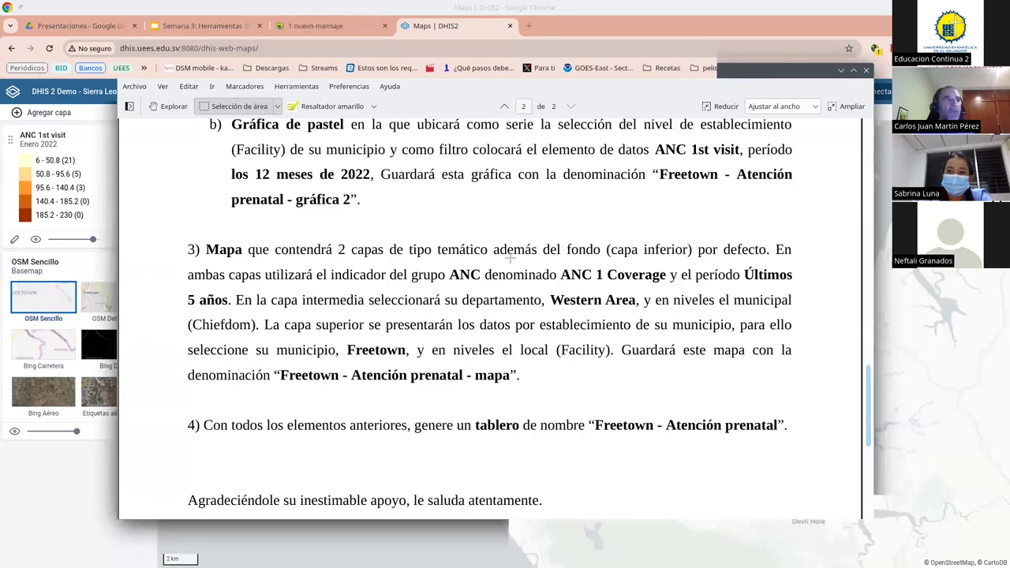
key("alt+Tab")
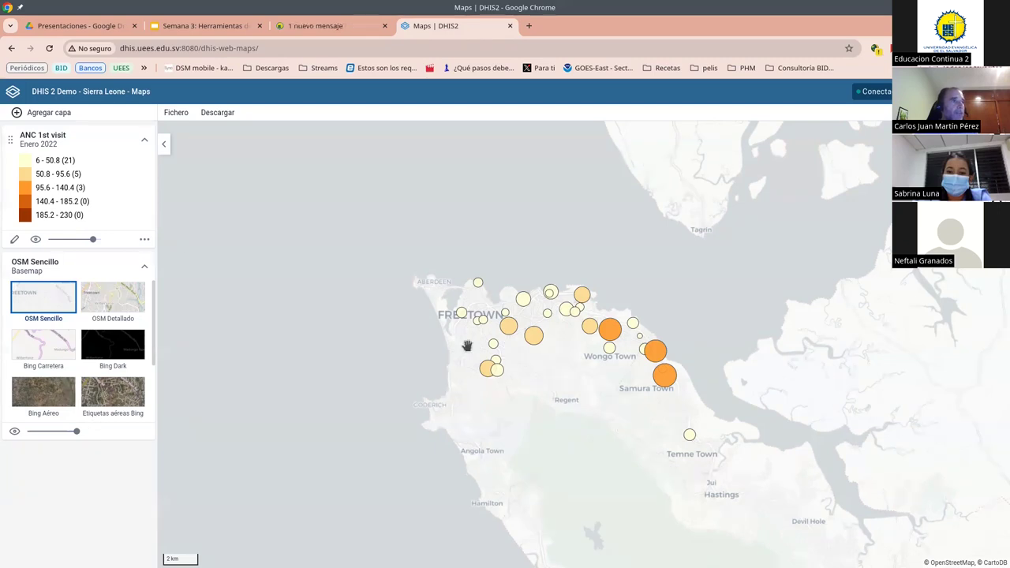
Step: Try the Etiquetas aéreas Bing basemap on the map, then switch back to OSM Sencillo
scroll(634, 409, "down", 1)
scroll(591, 497, "up", 2)
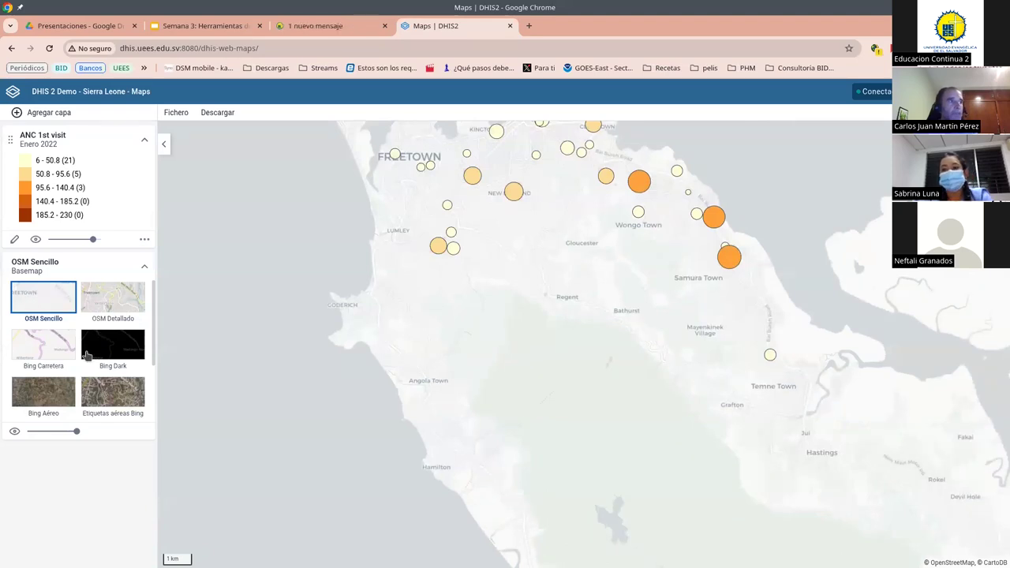
left_click(114, 406)
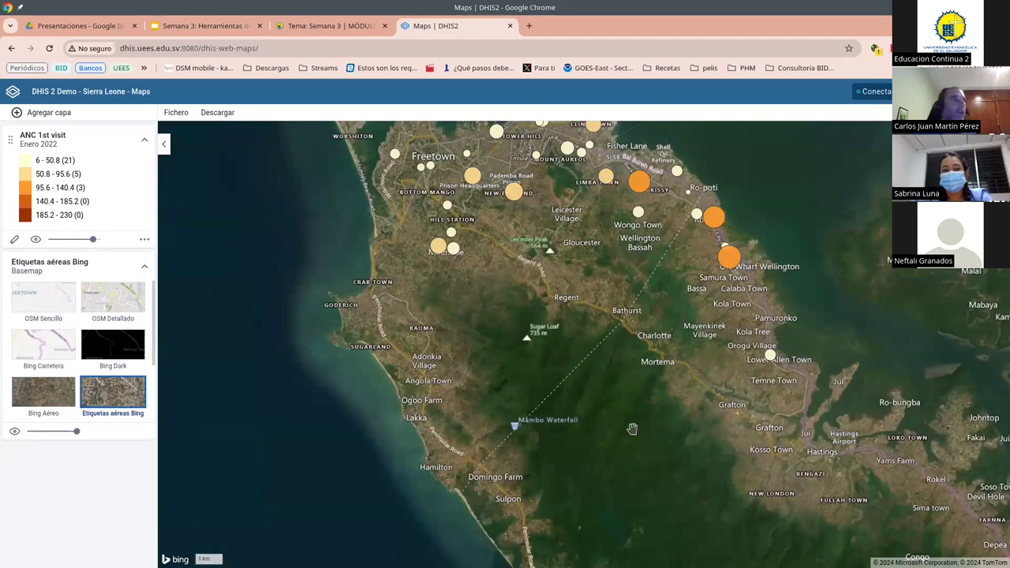
left_click(53, 314)
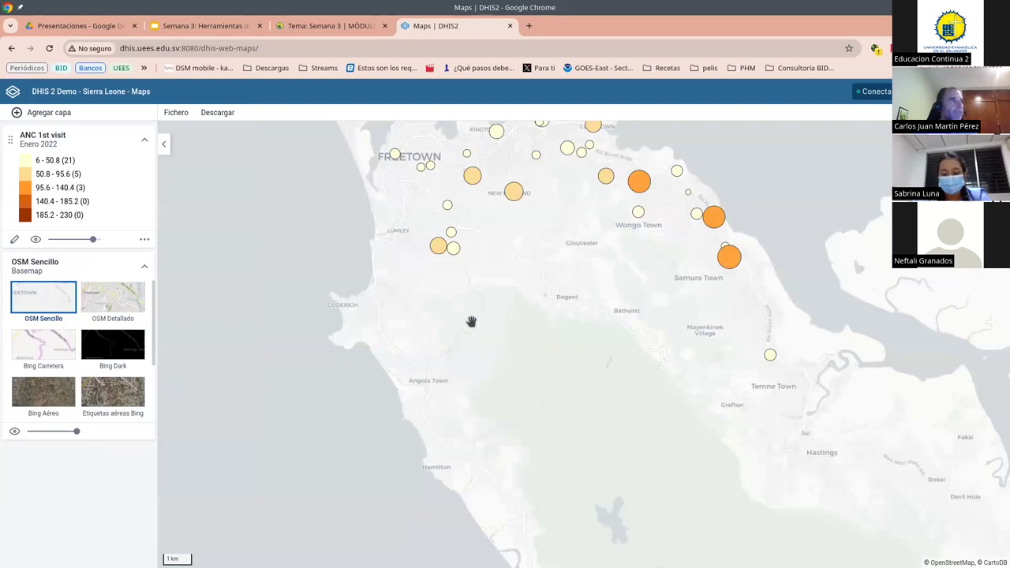
Step: Start a new empty map and check in the letter which thematic layers it needs
left_click(178, 115)
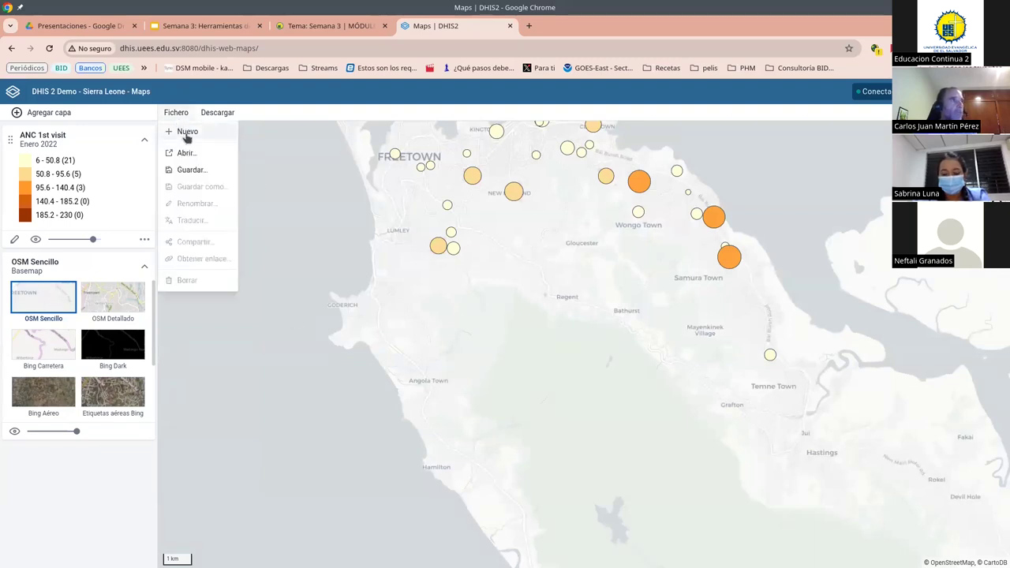
left_click(185, 131)
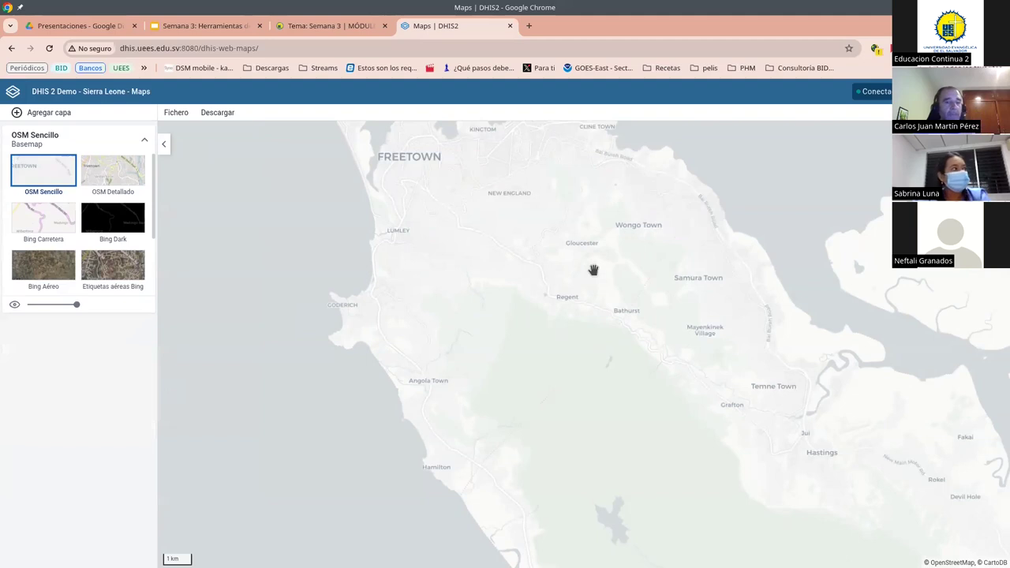
key("alt+Tab")
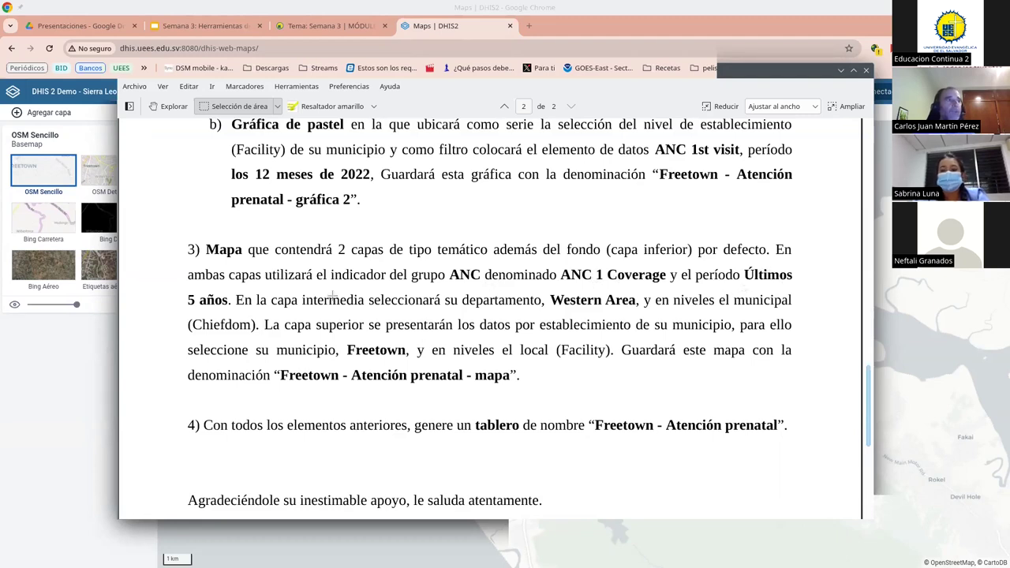
key("alt+Tab")
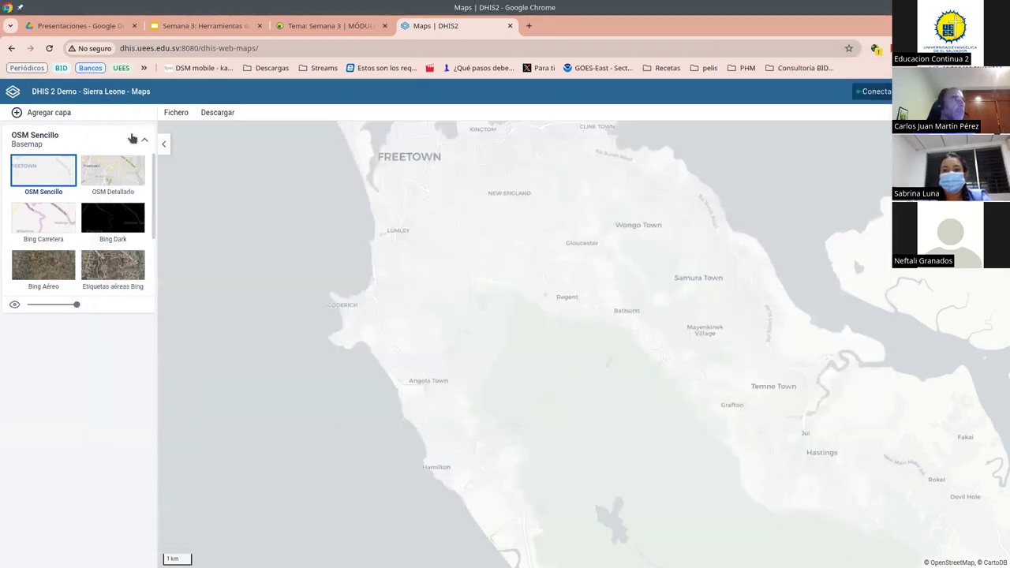
Step: Start a new thematic layer and set its data to the ANC 1 Coverage indicator from the ANC group, checking the letter
left_click(18, 112)
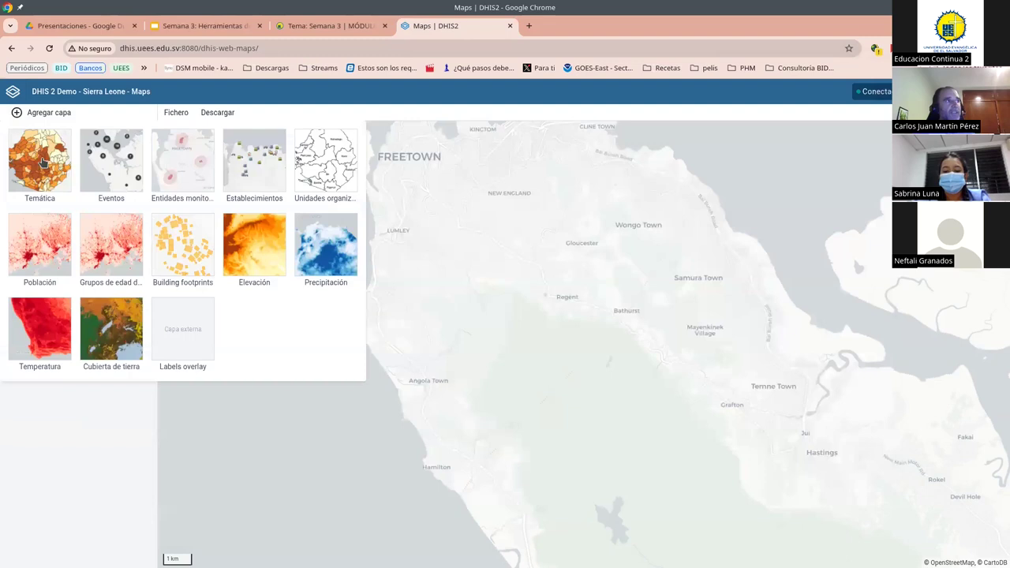
left_click(43, 162)
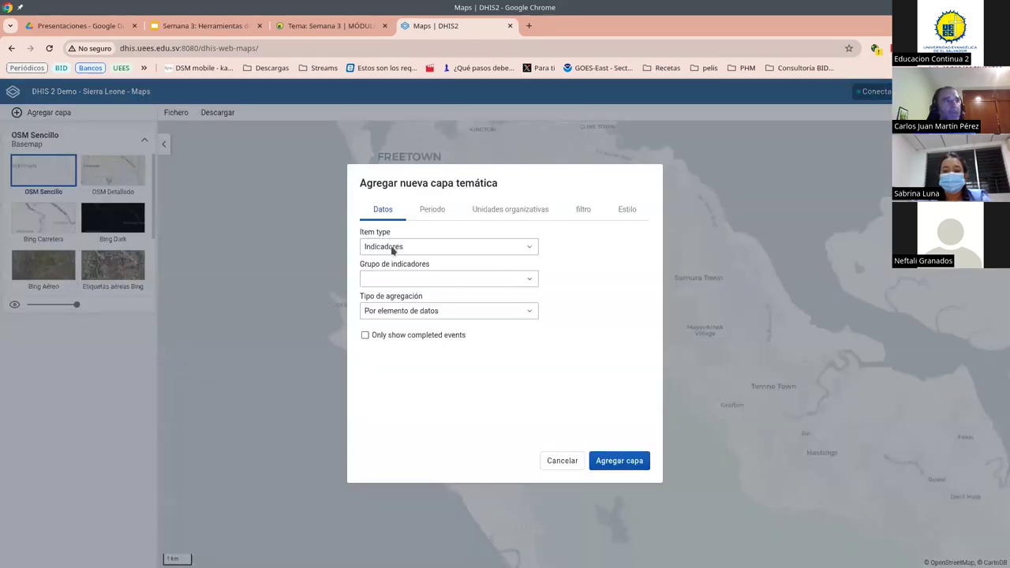
left_click(408, 281)
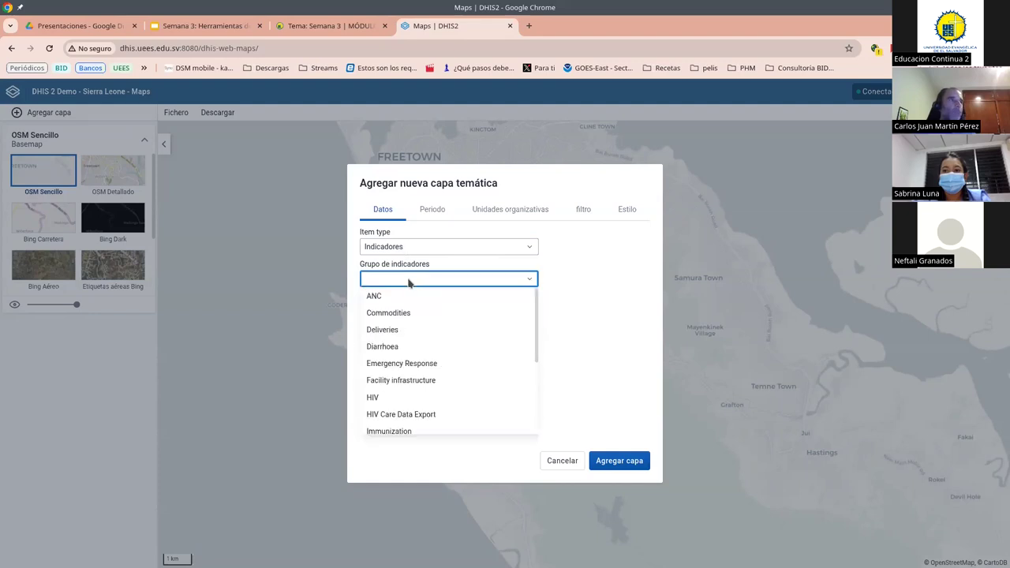
left_click(409, 303)
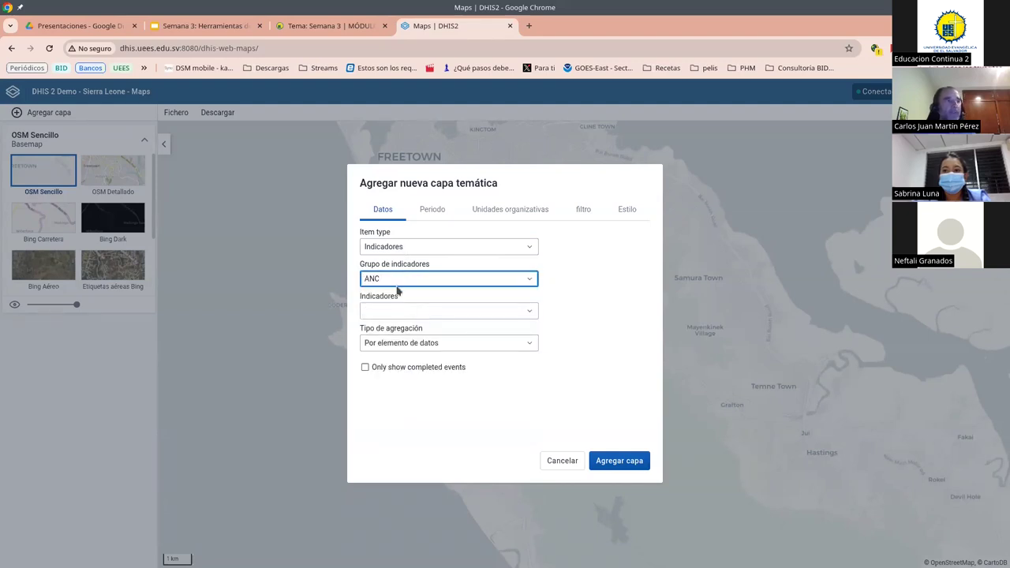
key("alt+Tab")
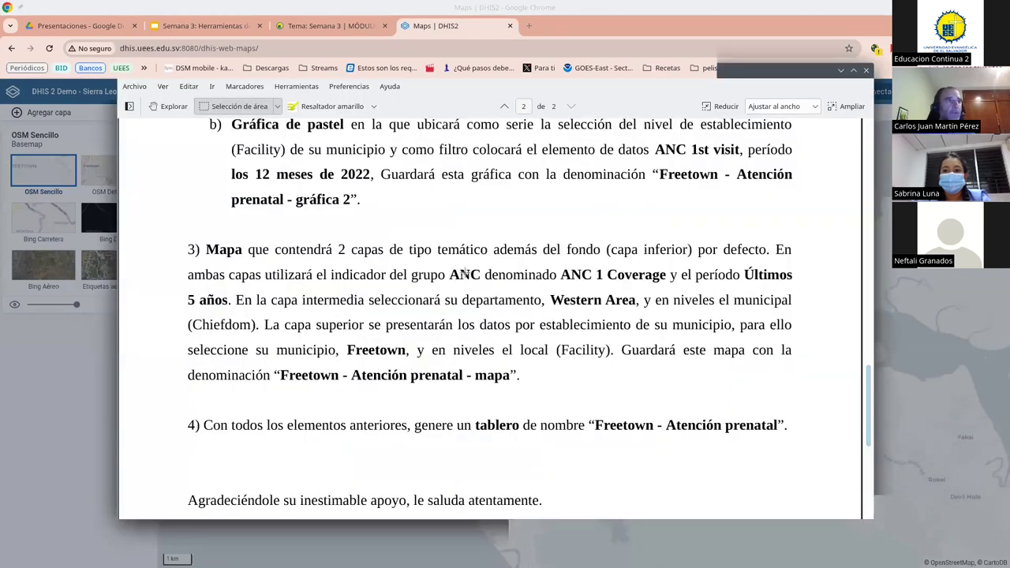
key("alt+Tab")
left_click(442, 313)
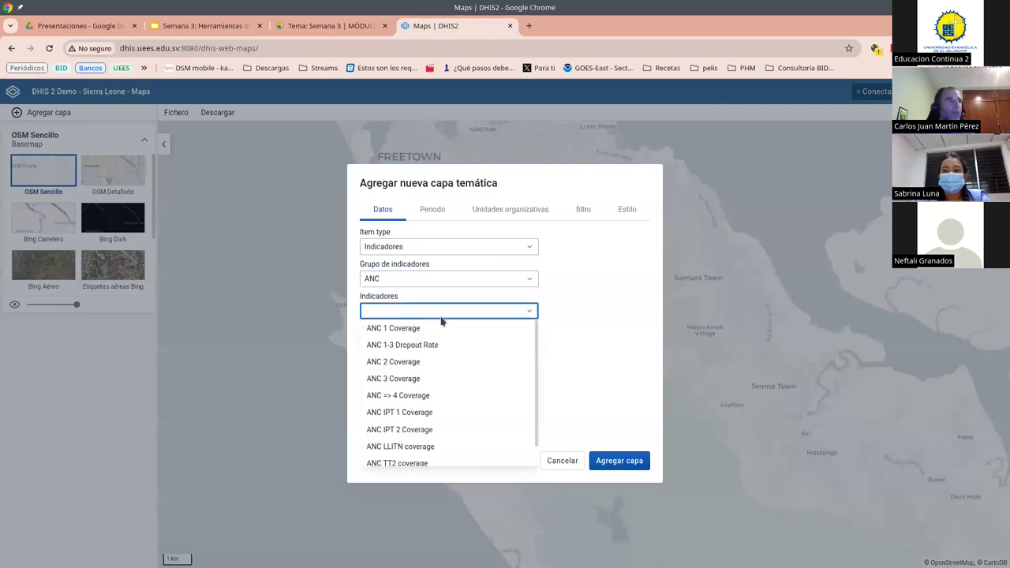
left_click(386, 330)
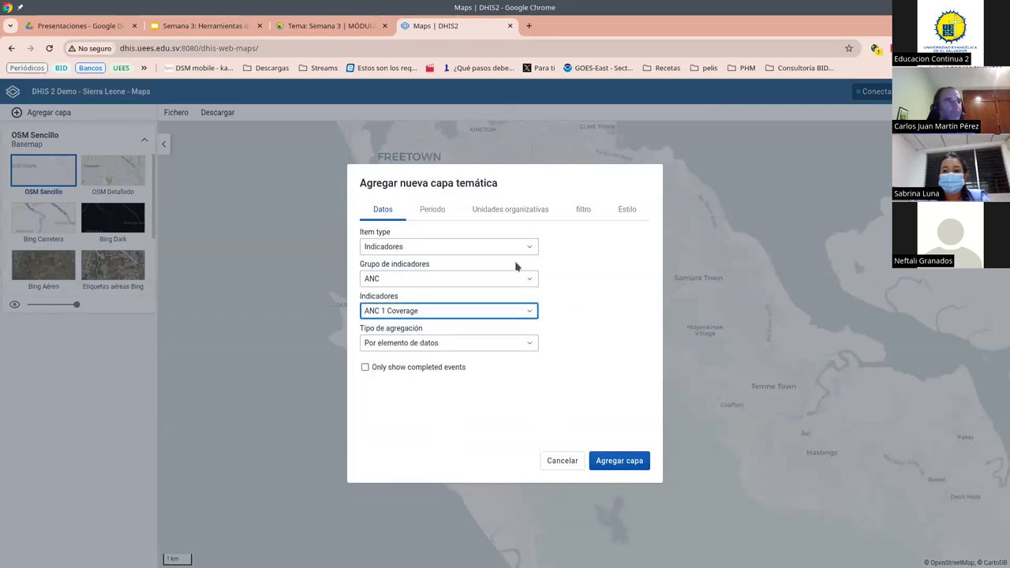
Step: Set the thematic layer's relative period to Últimos 5 años
left_click(441, 213)
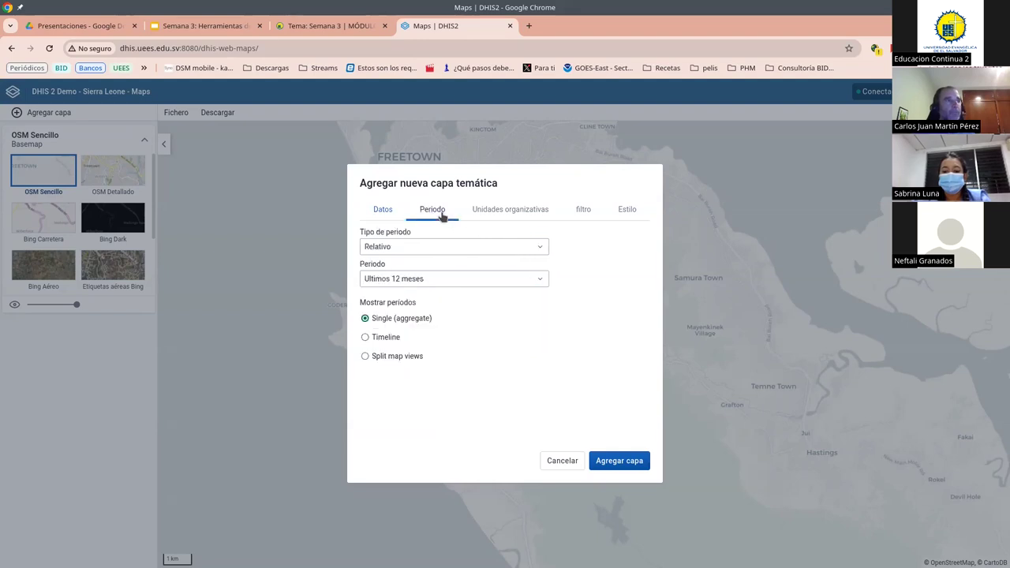
left_click(441, 280)
scroll(483, 341, "down", 3)
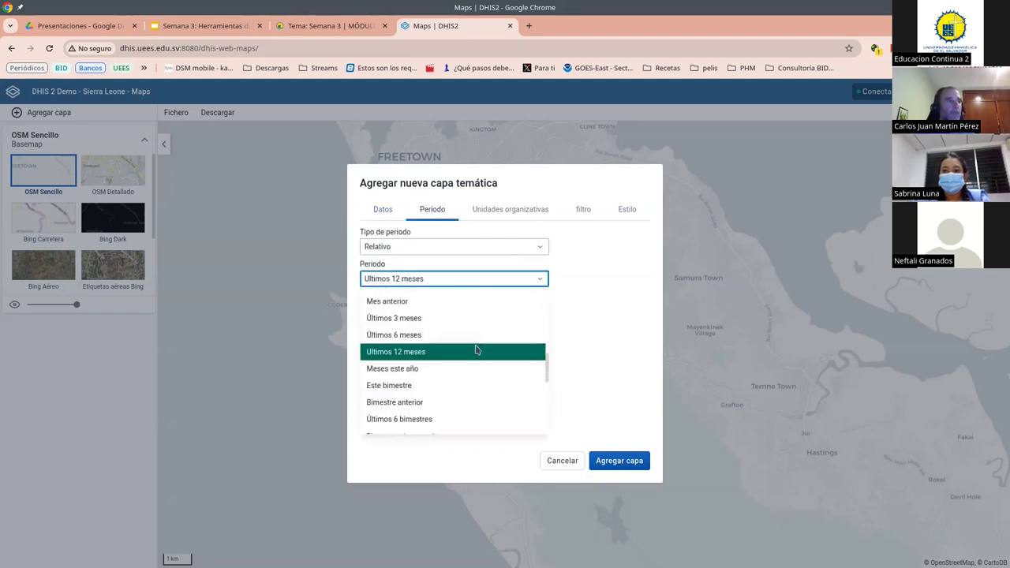
scroll(456, 385, "down", 3)
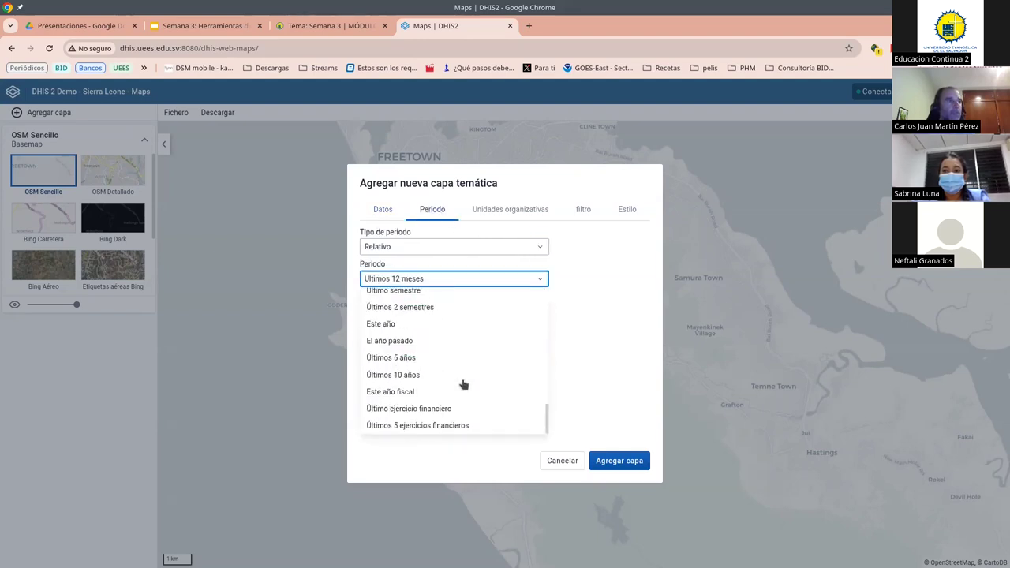
left_click(397, 359)
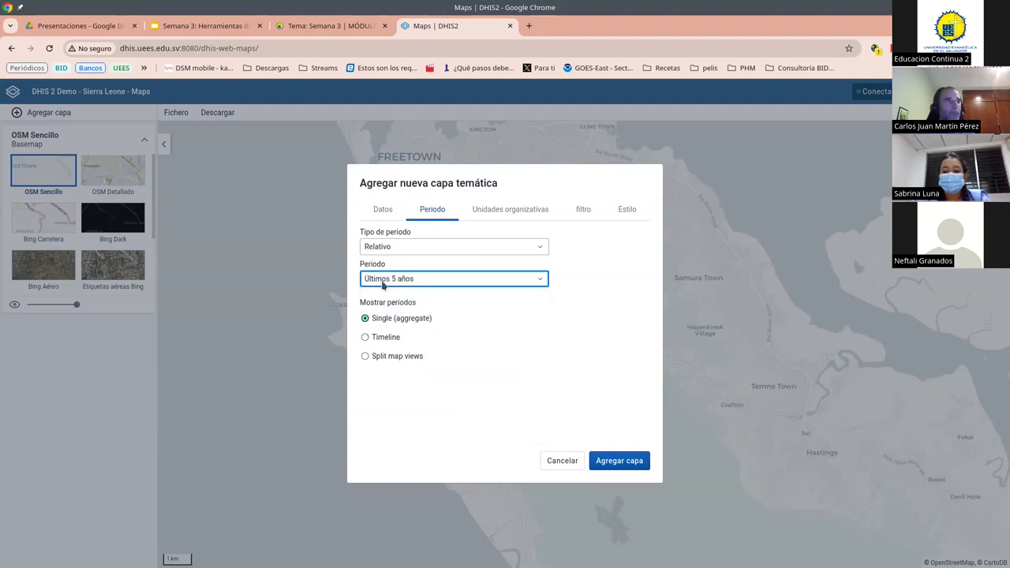
Step: Check the letter for the required department and select Western Area as the thematic layer's organisation unit
left_click(500, 209)
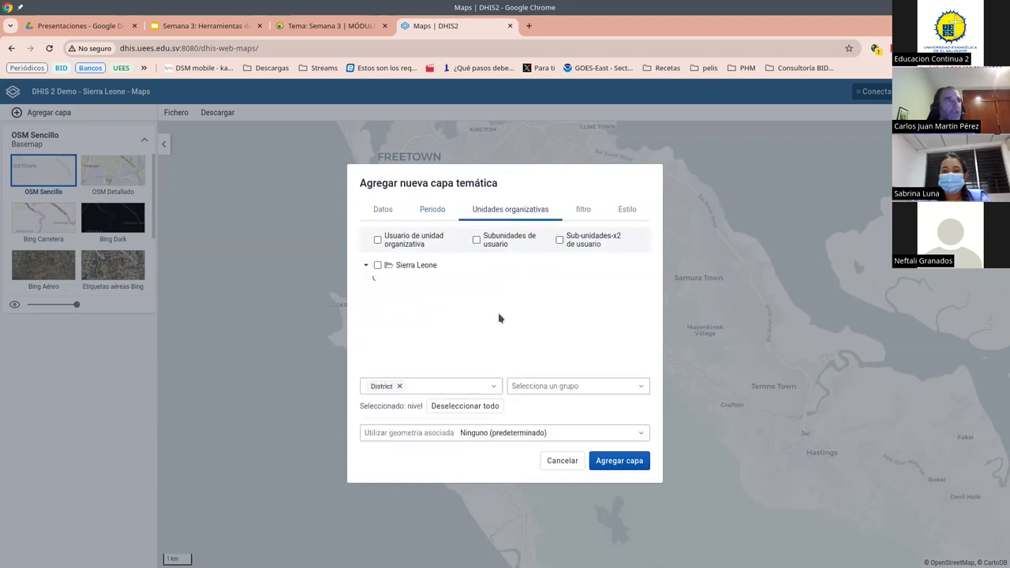
key("alt+Tab")
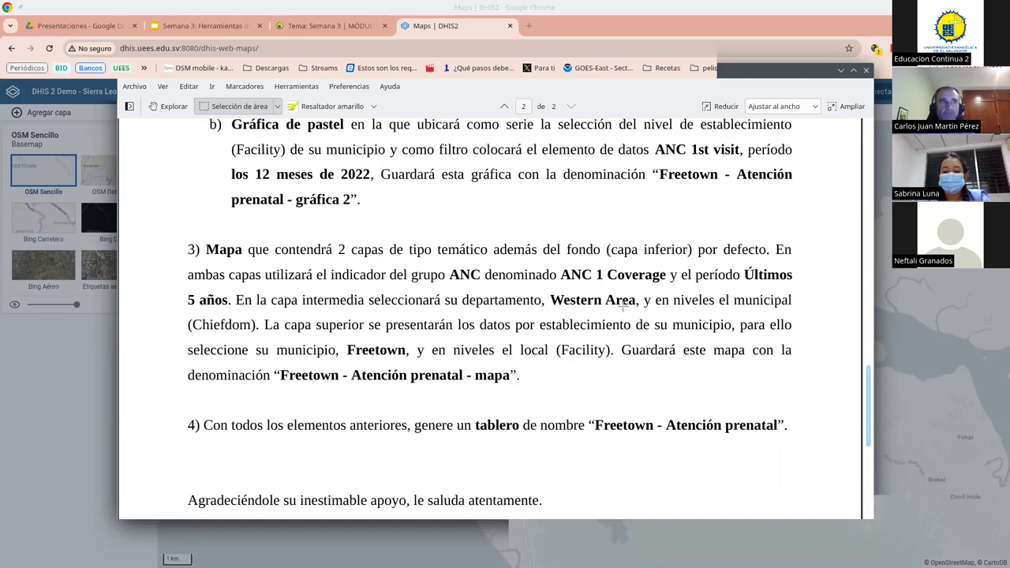
key("alt+Tab")
scroll(438, 314, "down", 2)
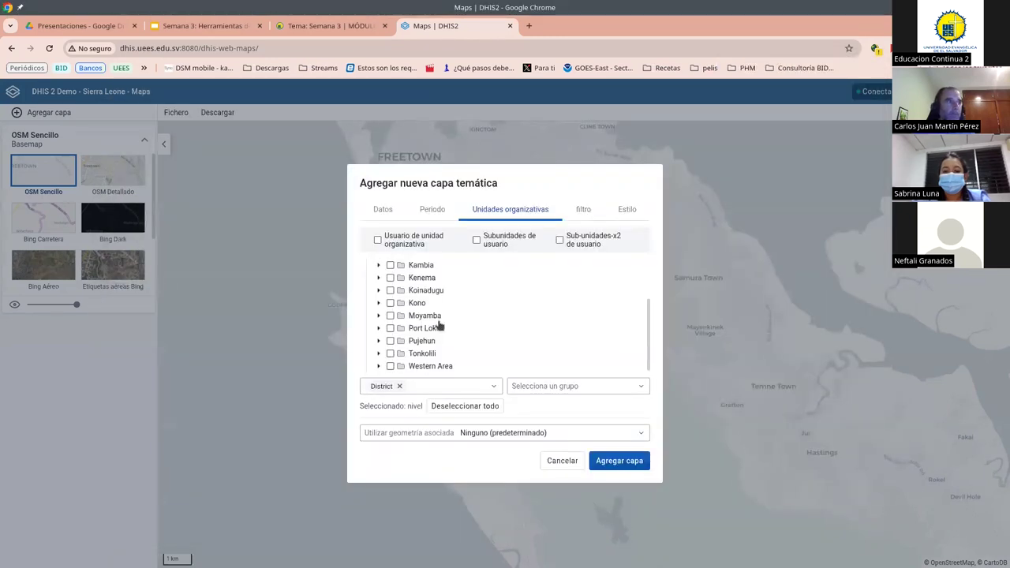
left_click(390, 365)
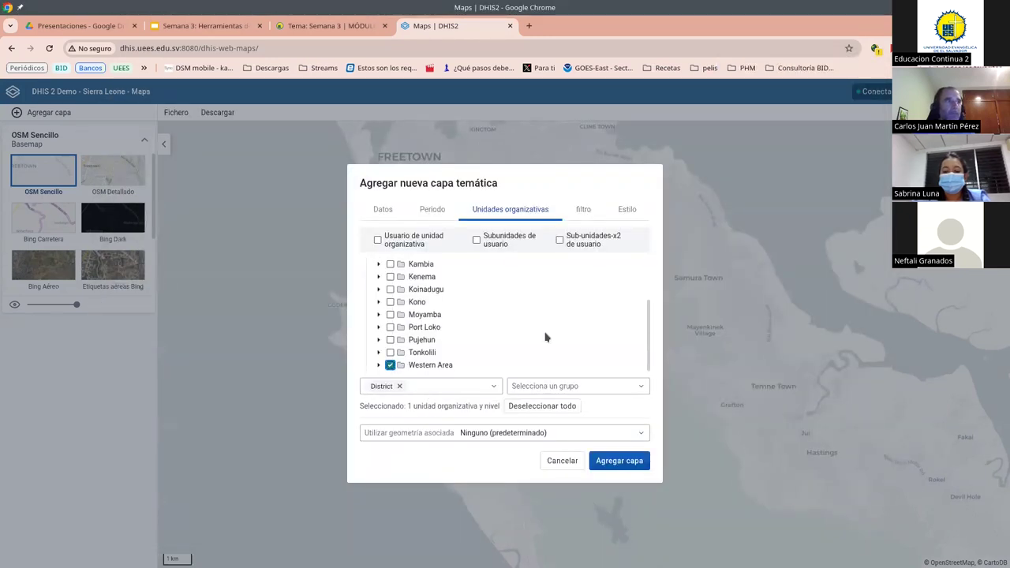
Step: Replace the District level with Chiefdom, as the letter requires, and add the thematic layer to the map
key("alt+Tab")
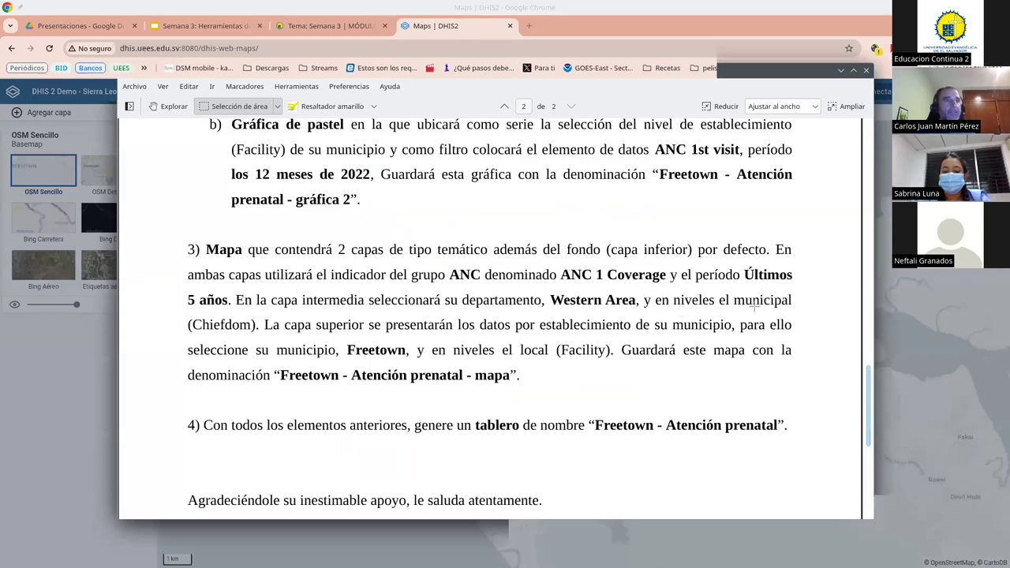
key("alt+Tab")
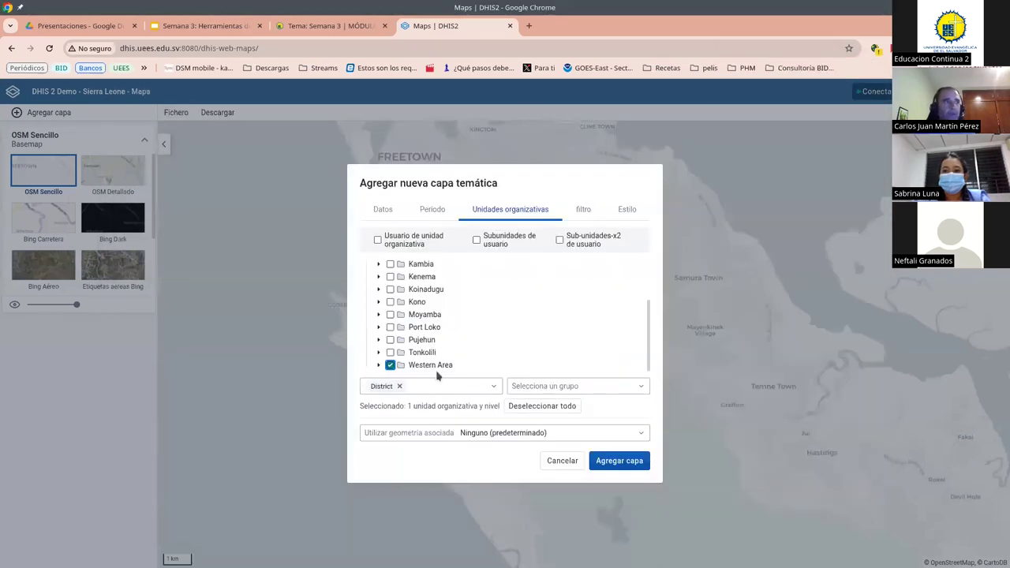
left_click(442, 386)
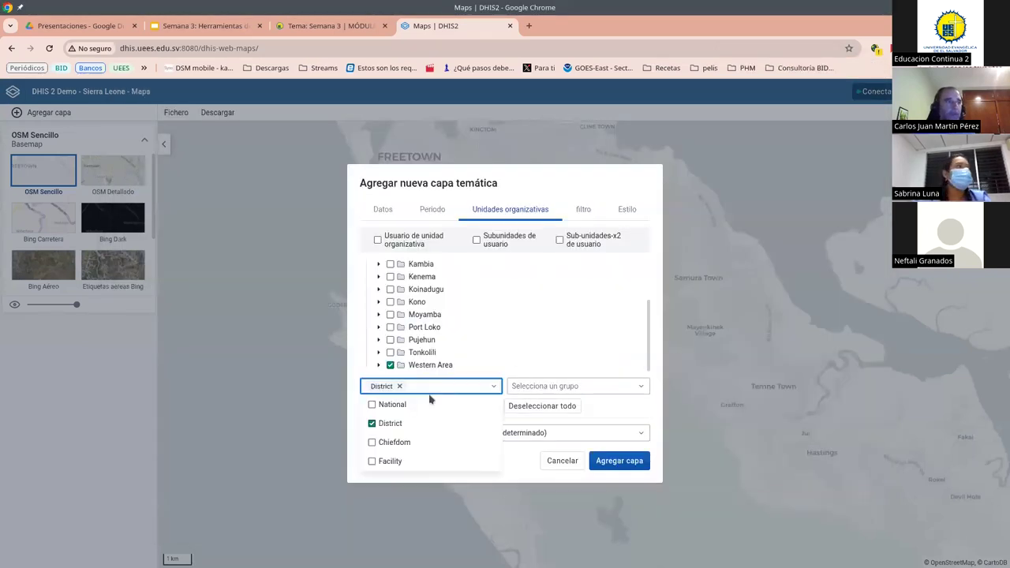
left_click(372, 424)
left_click(372, 442)
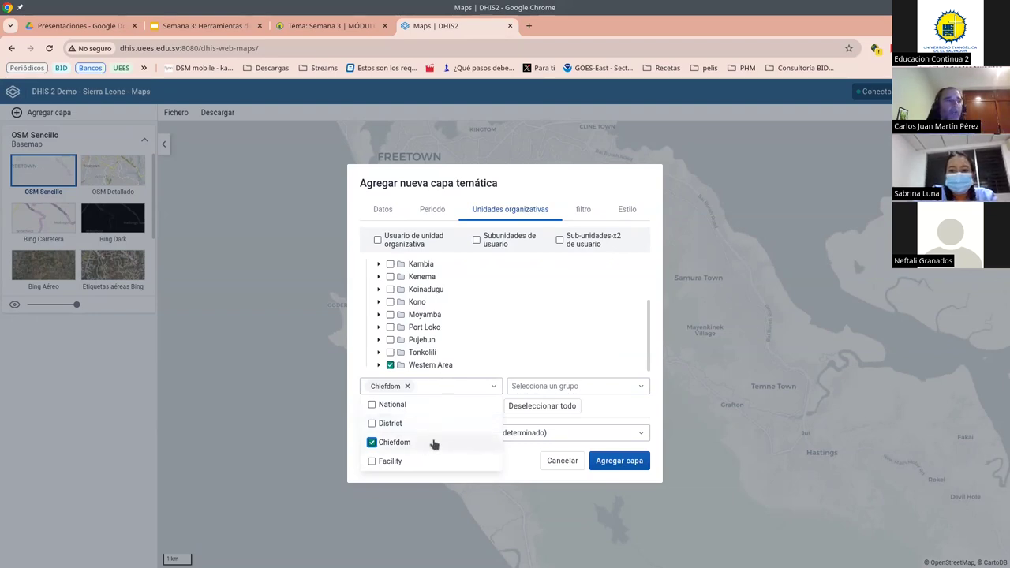
left_click(522, 465)
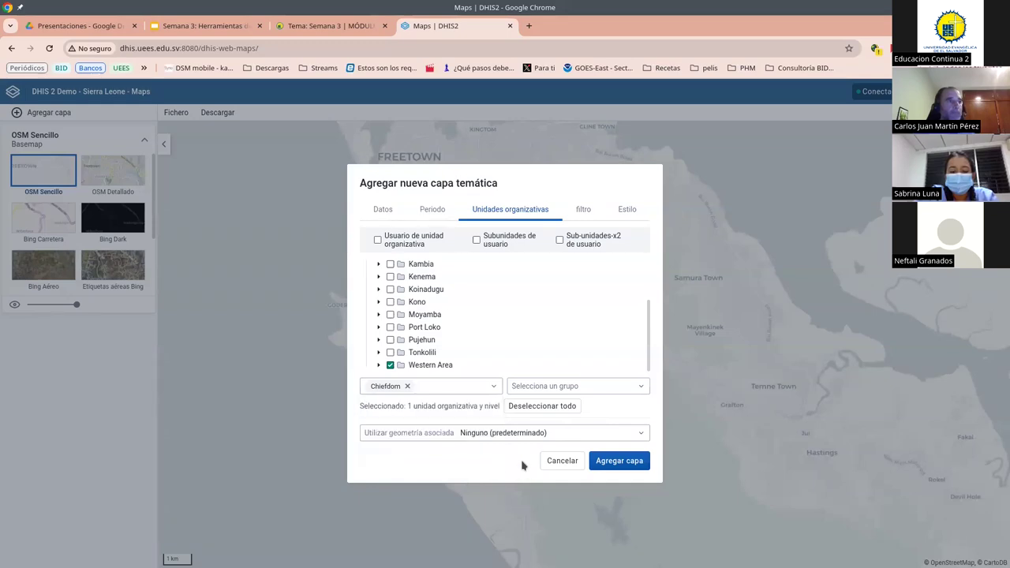
left_click(622, 462)
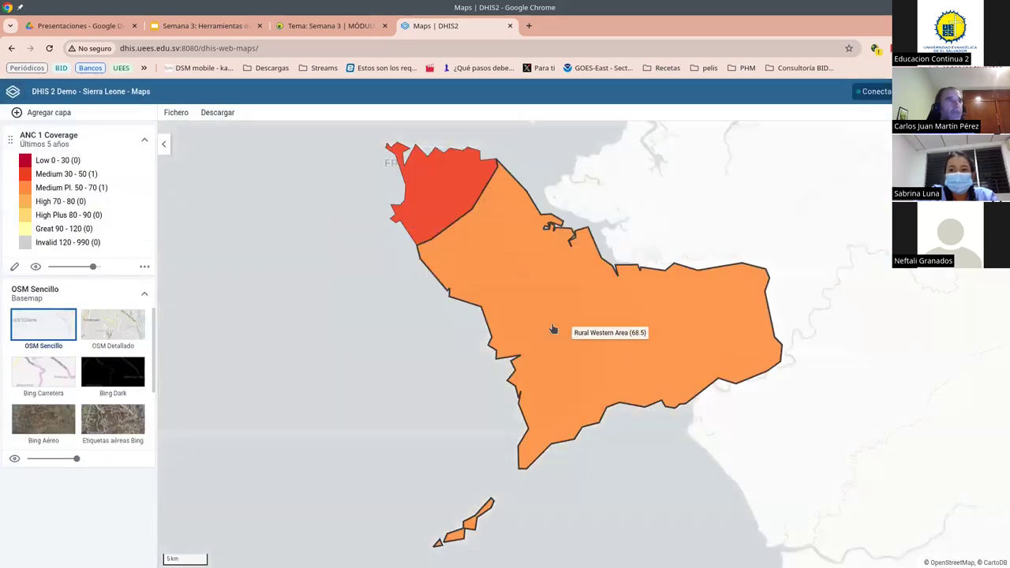
scroll(541, 321, "down", 3)
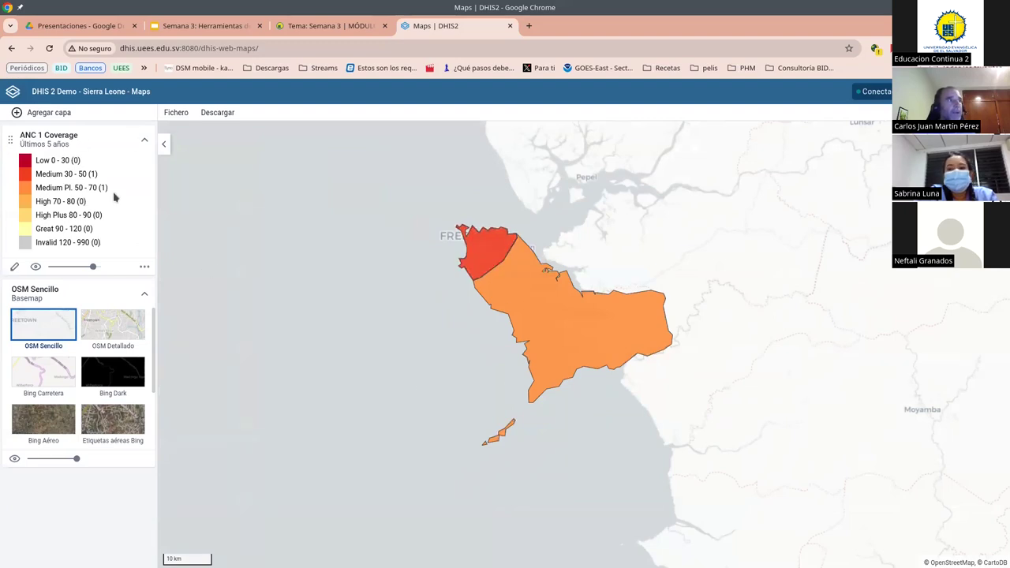
Step: After checking the letter, start a second thematic layer using the ANC 1 Coverage indicator from the ANC group
key("alt+Tab")
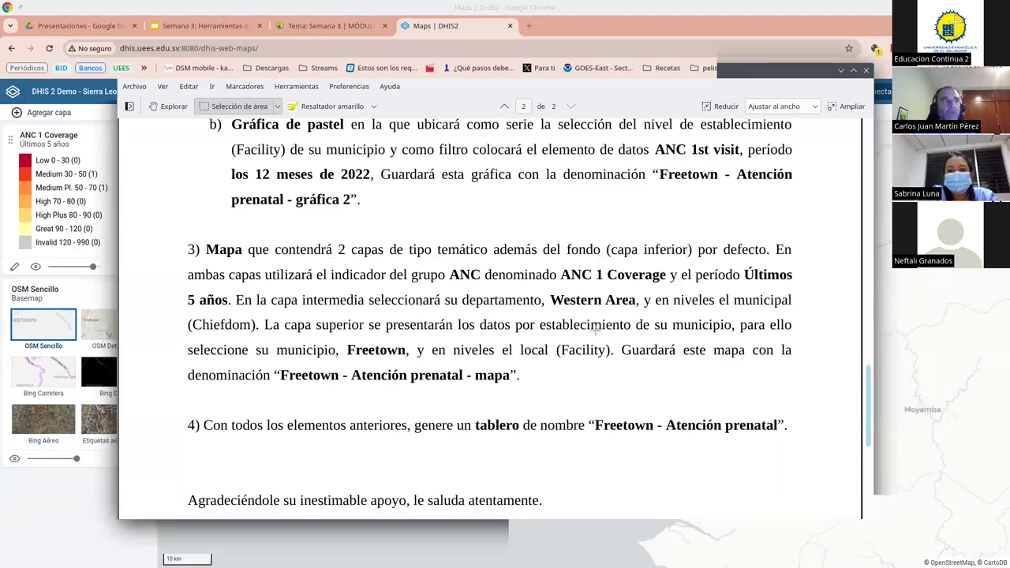
key("alt+Tab")
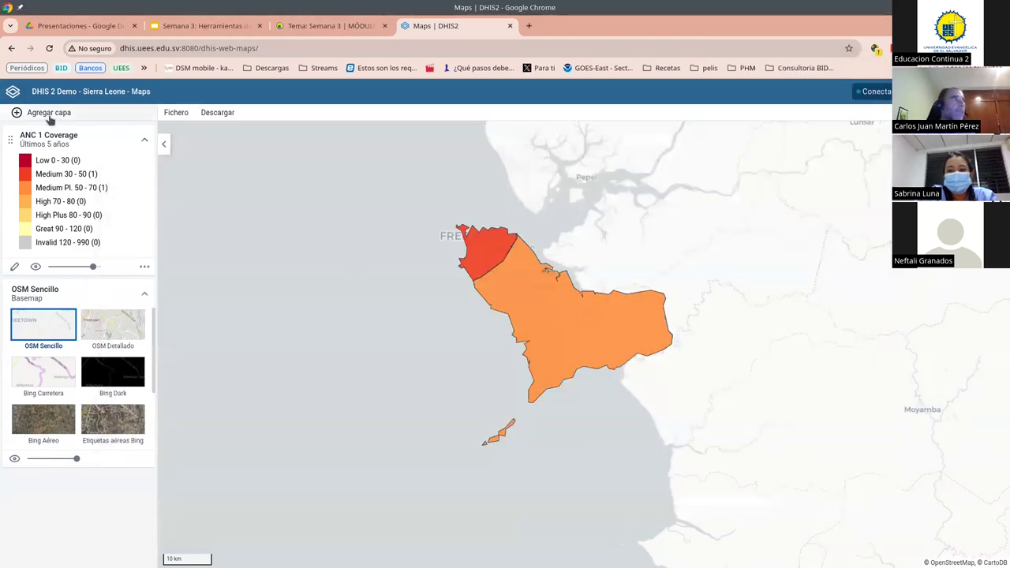
left_click(18, 113)
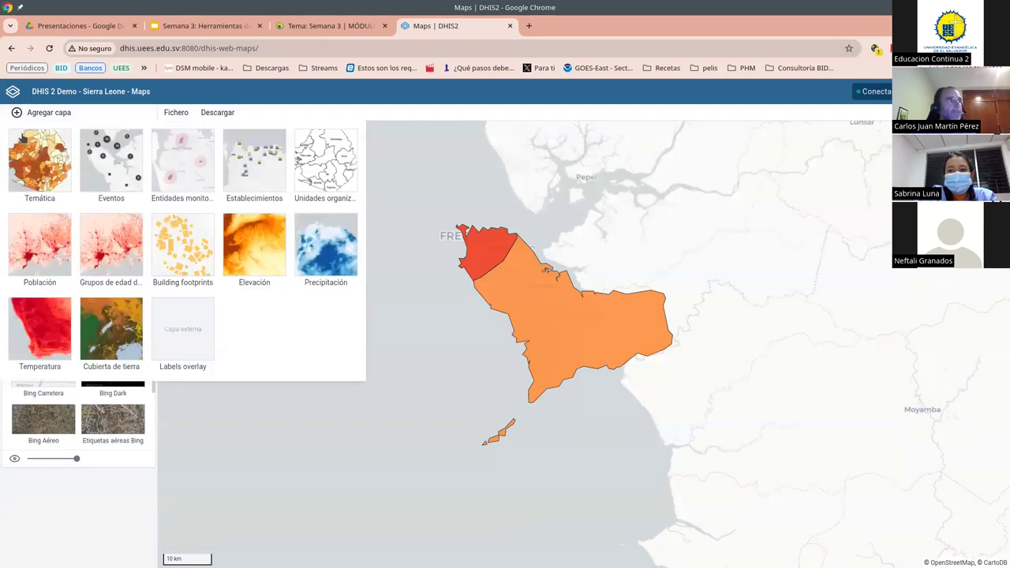
left_click(34, 166)
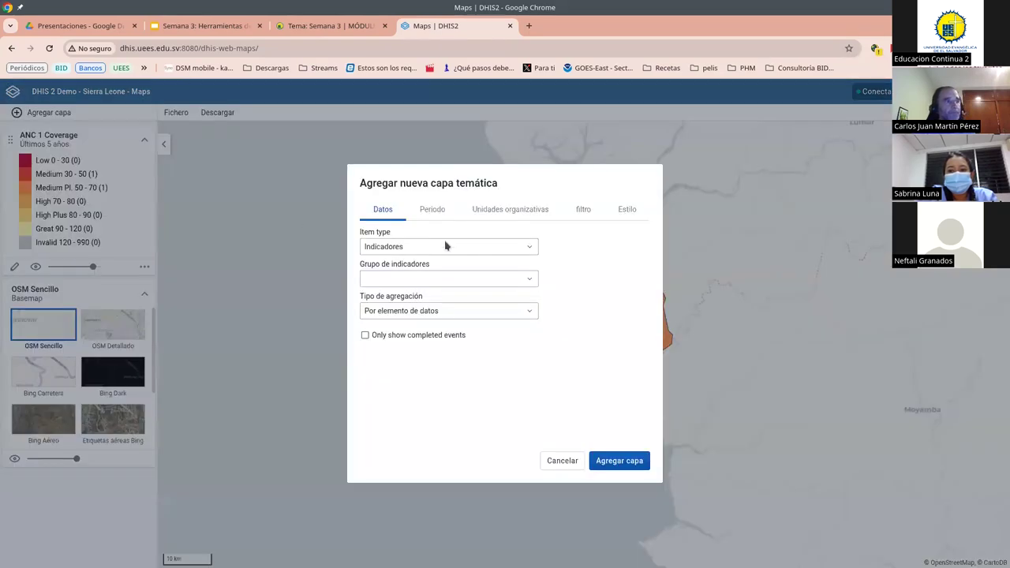
left_click(432, 278)
left_click(411, 297)
left_click(412, 313)
left_click(400, 328)
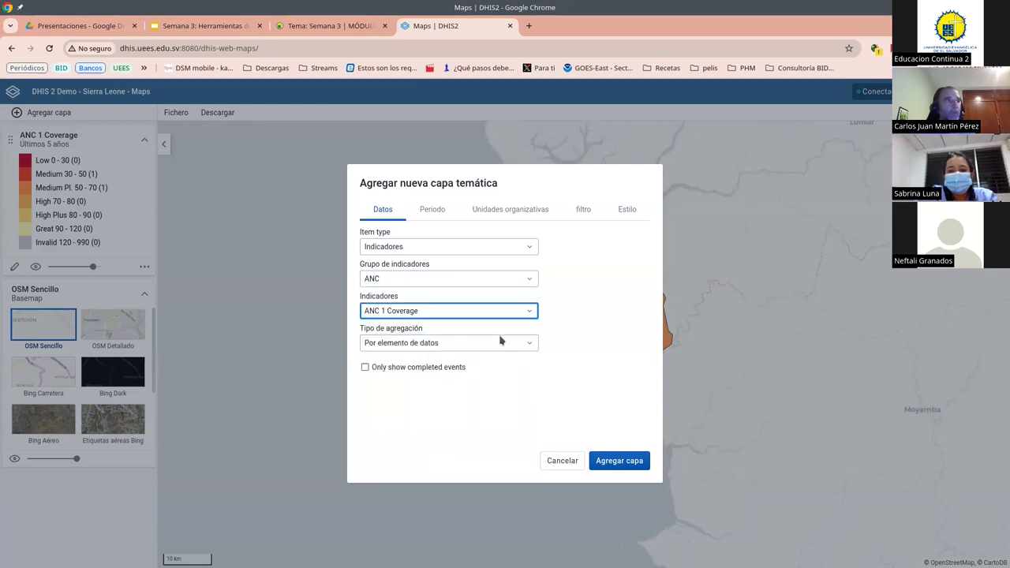
Step: Set the second thematic layer's relative period to Últimos 5 años
left_click(431, 211)
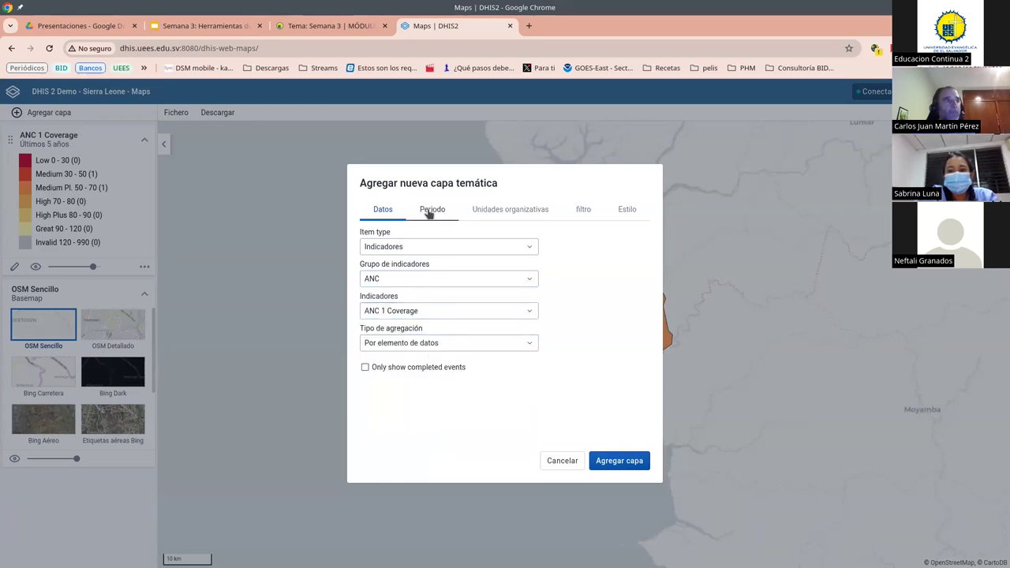
left_click(454, 280)
scroll(458, 334, "down", 4)
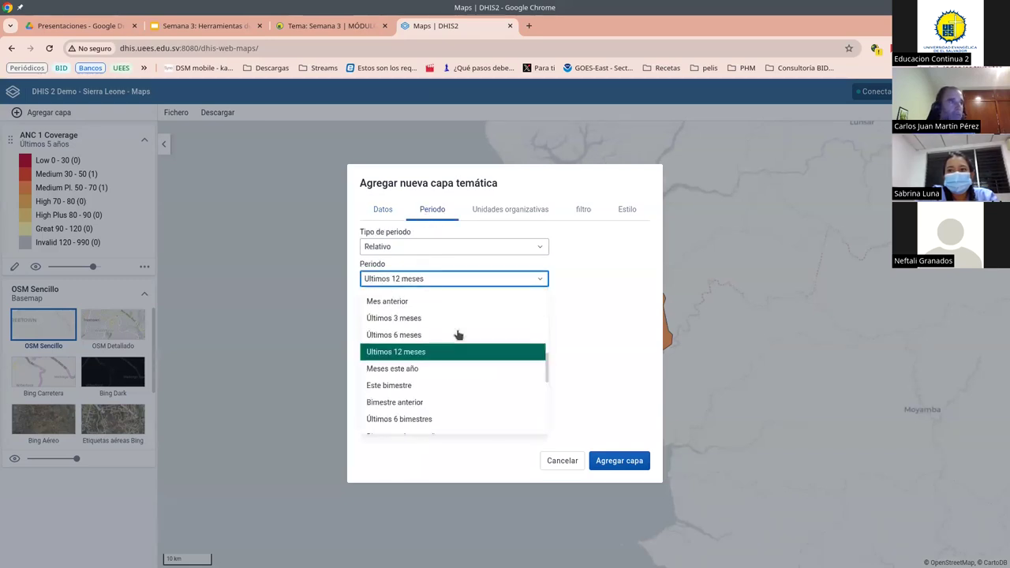
scroll(458, 368, "down", 2)
left_click(427, 416)
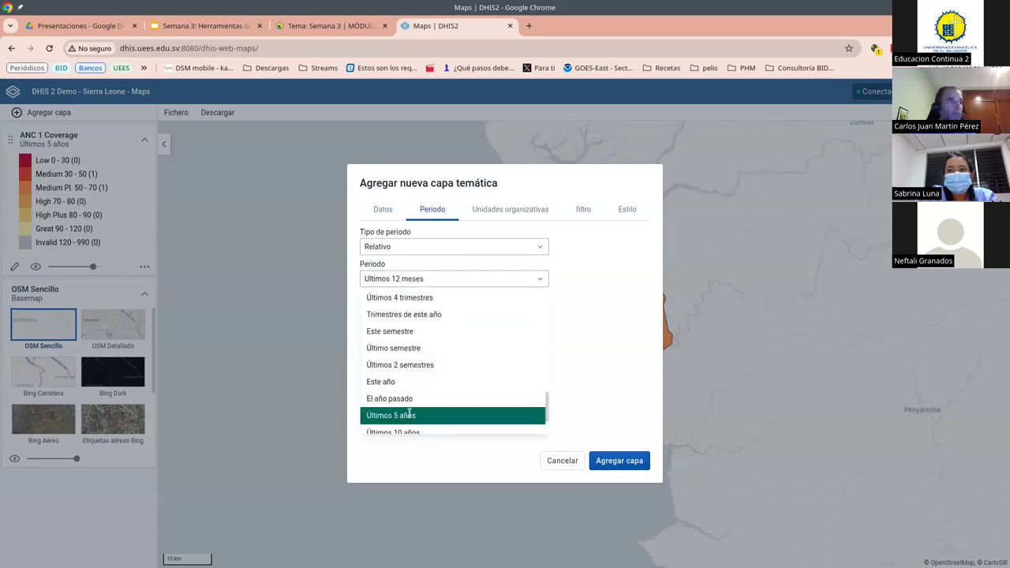
Step: Select Freetown within Western Area for the second layer, replace the District level with Facility, and check the letter
left_click(513, 219)
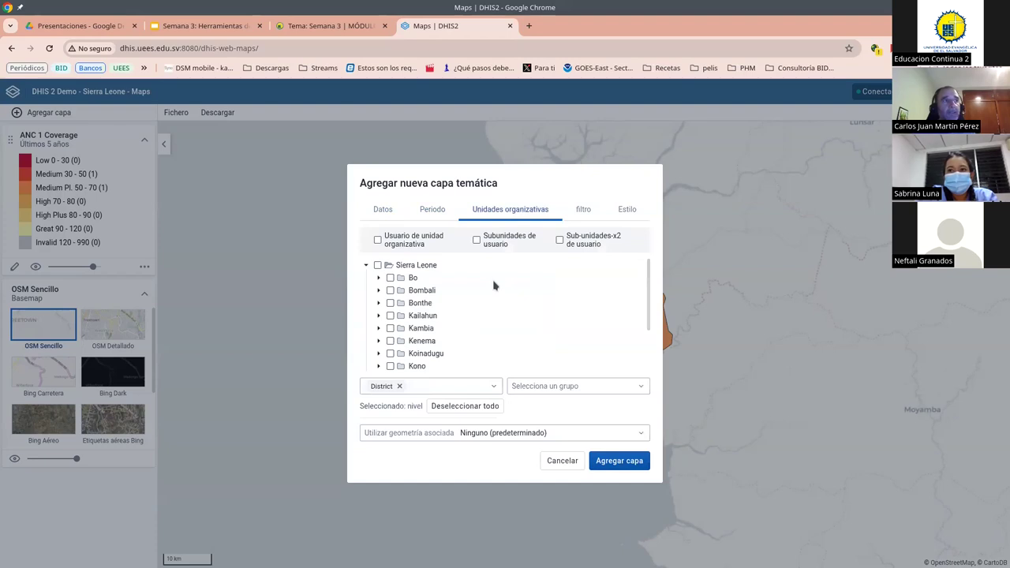
scroll(494, 288, "down", 3)
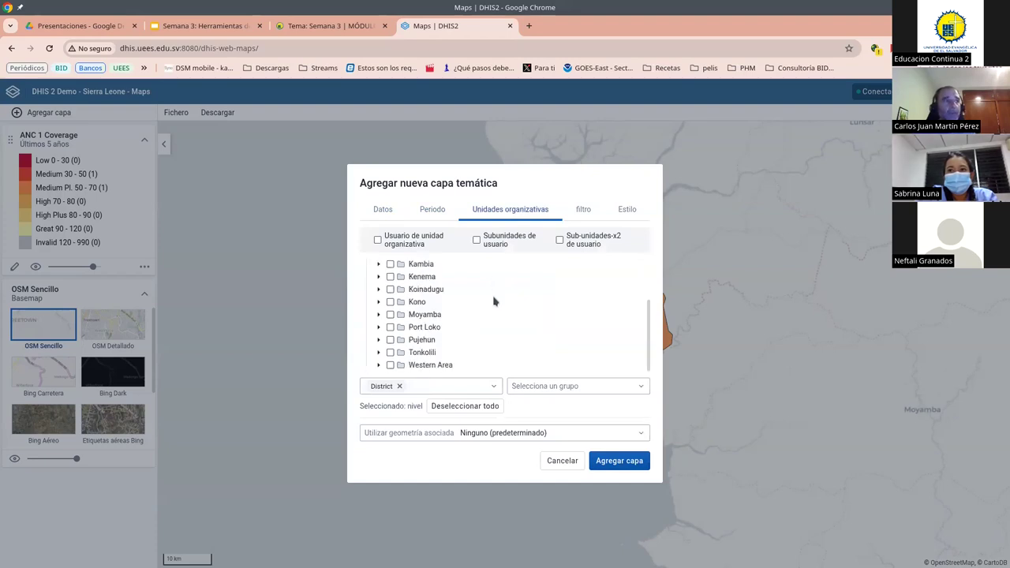
left_click(378, 365)
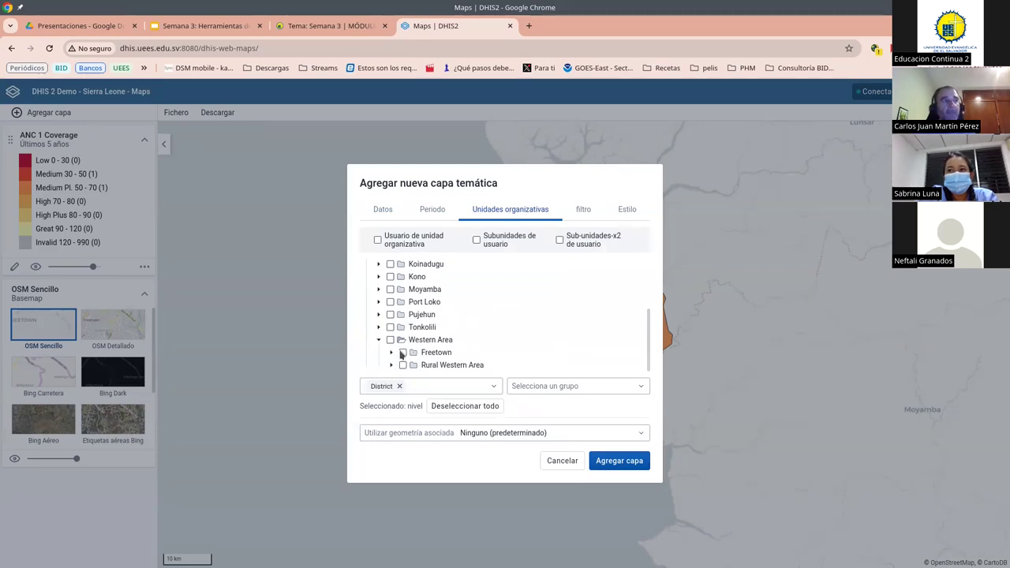
left_click(403, 353)
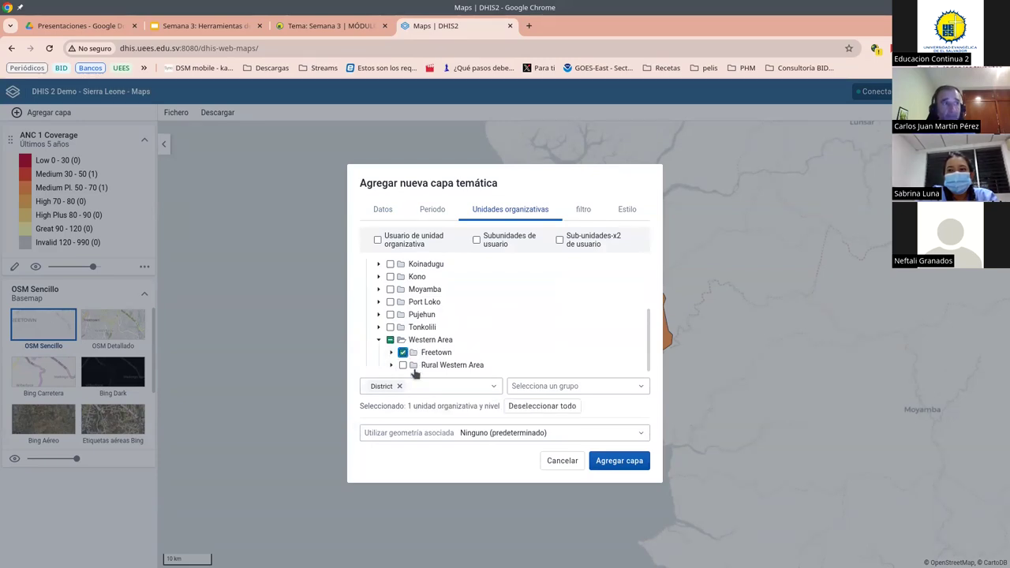
left_click(399, 386)
left_click(409, 390)
left_click_drag(392, 461, 372, 464)
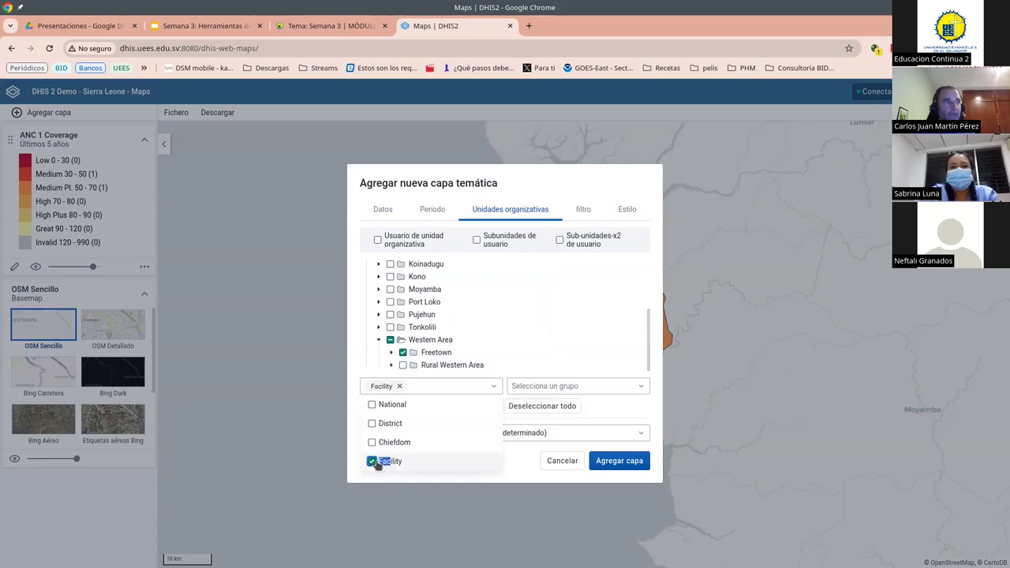
left_click(502, 380)
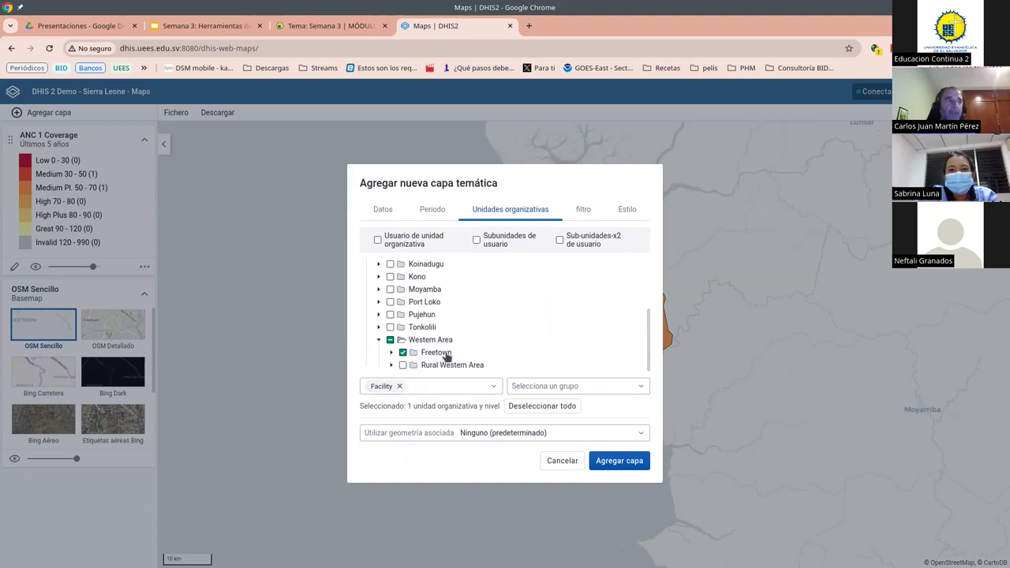
left_click(627, 467)
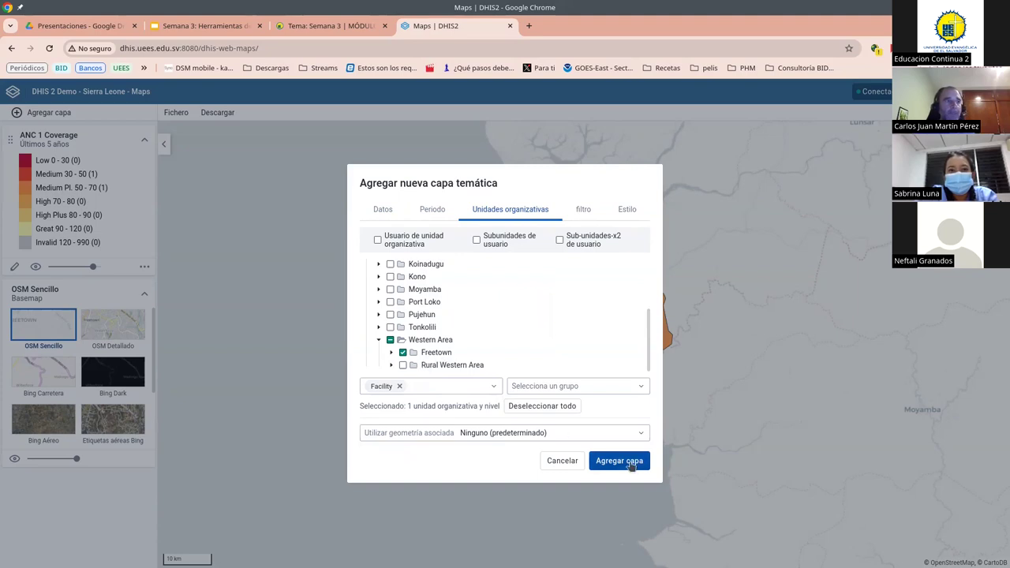
key("alt+Tab")
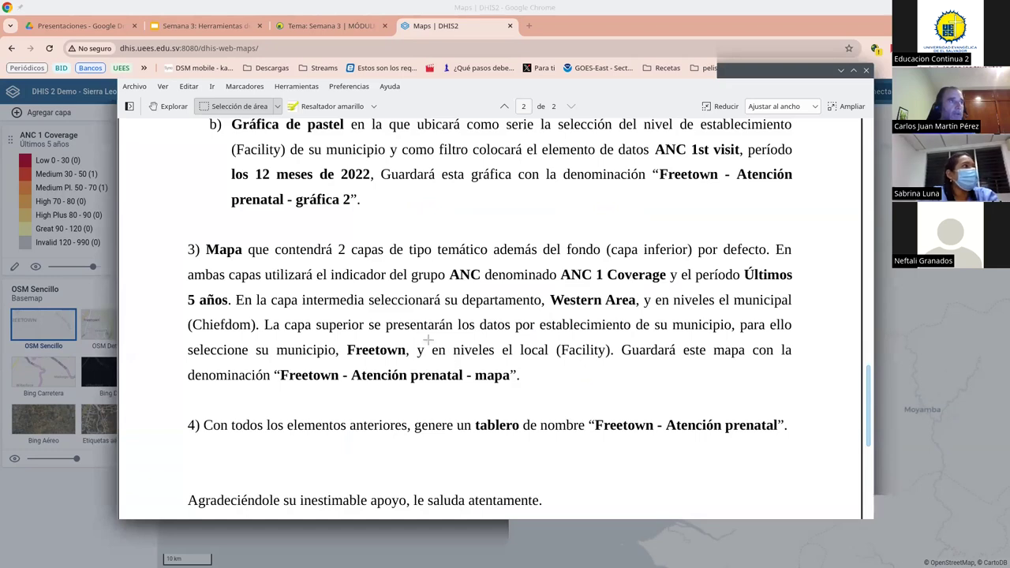
key("alt+Tab")
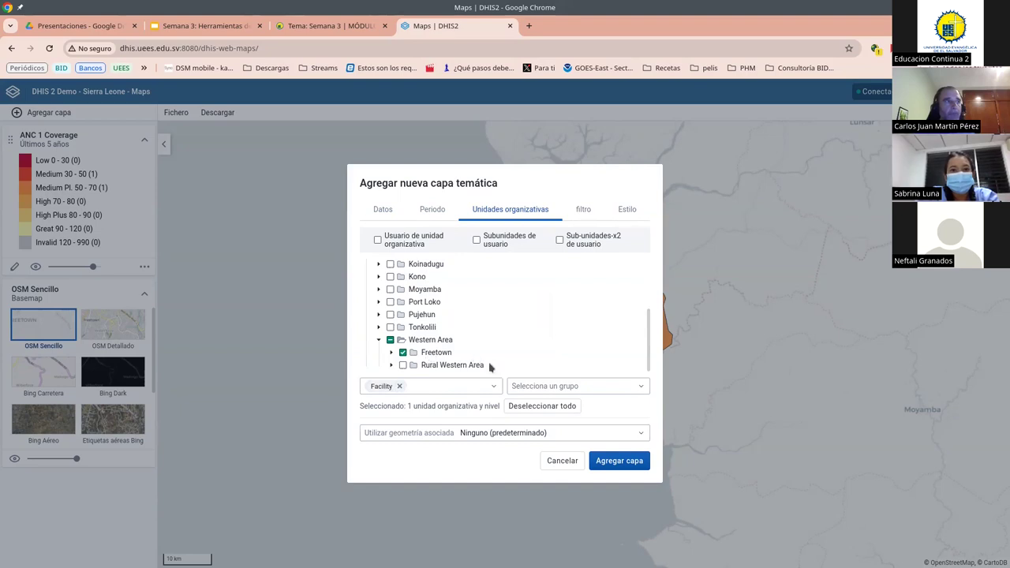
Step: Try adding Sierra Leone to the second layer's organisation units, then deselect it again
scroll(489, 367, "up", 3)
left_click(378, 266)
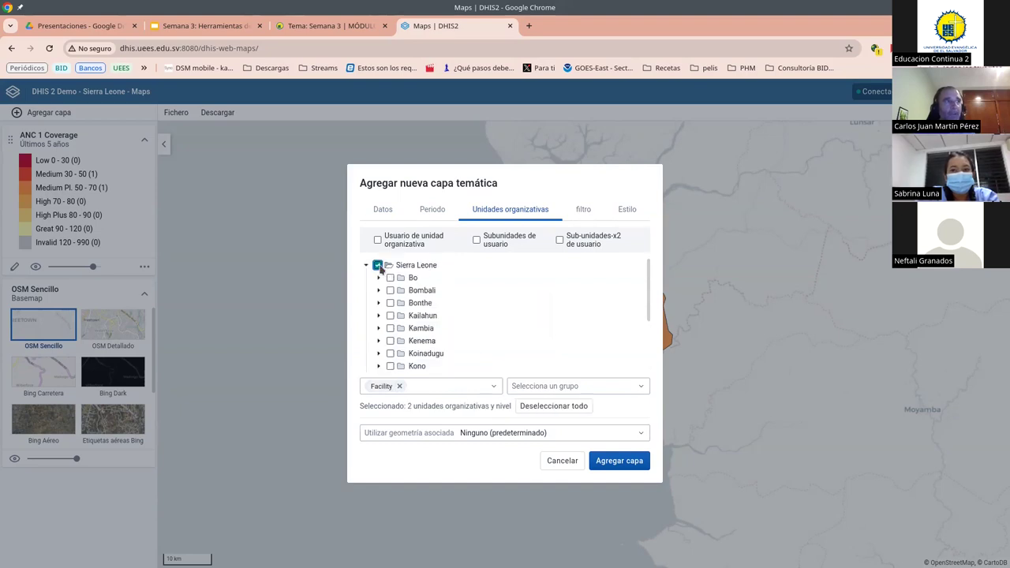
scroll(426, 370, "down", 3)
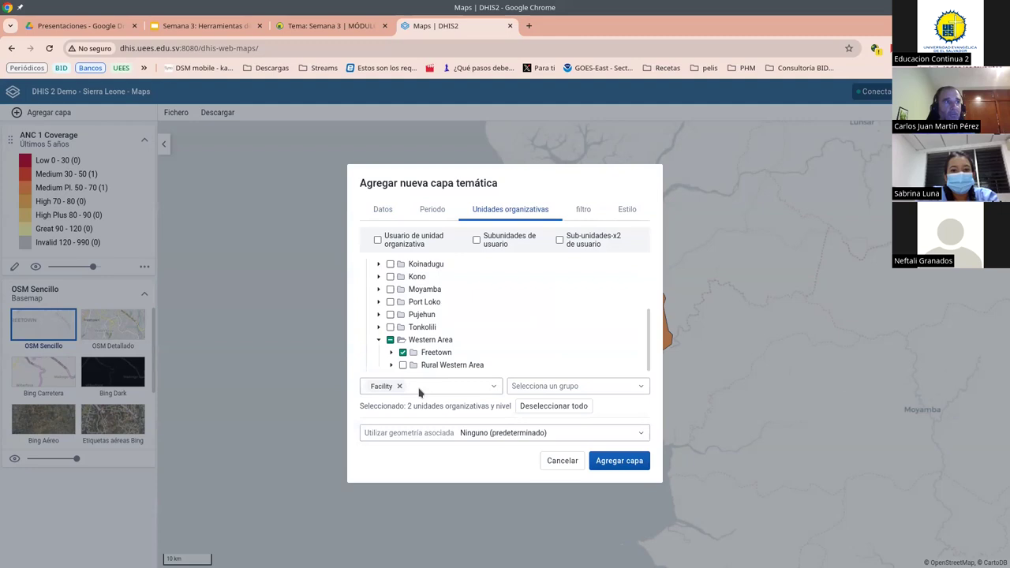
scroll(466, 331, "up", 3)
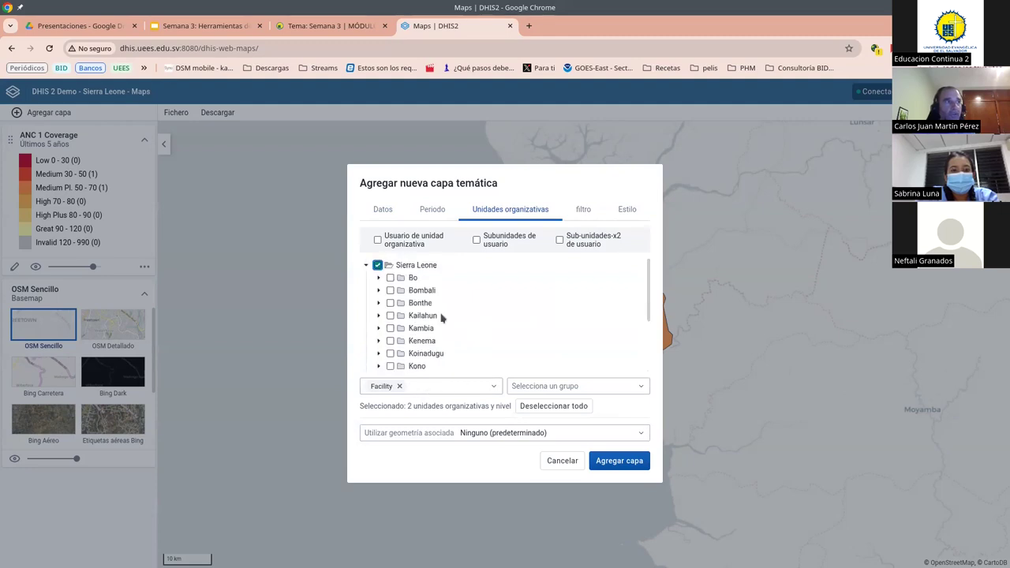
left_click(378, 266)
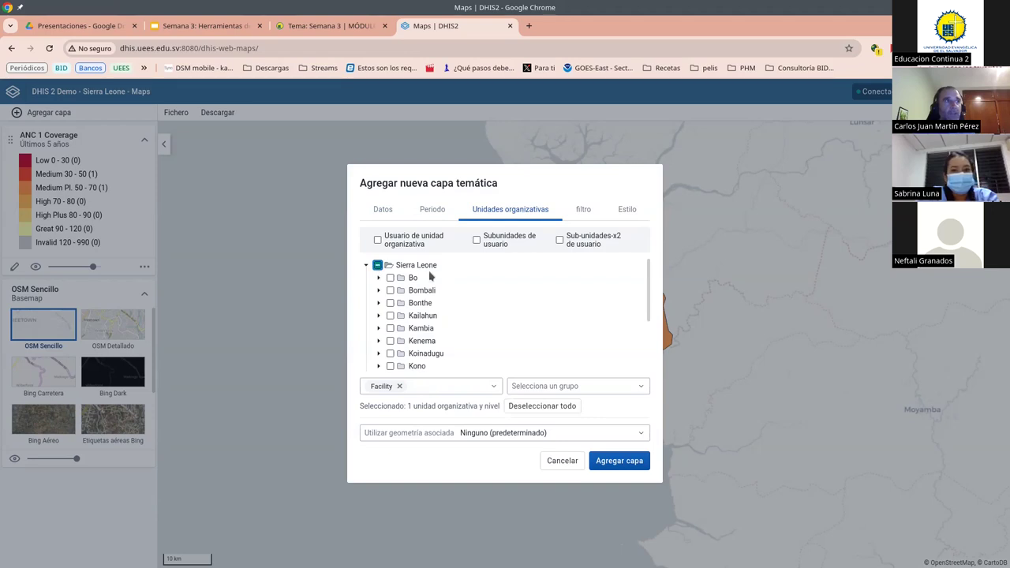
Step: Add the Freetown facility-level thematic layer to the map above the Chiefdom layer
scroll(430, 316, "down", 3)
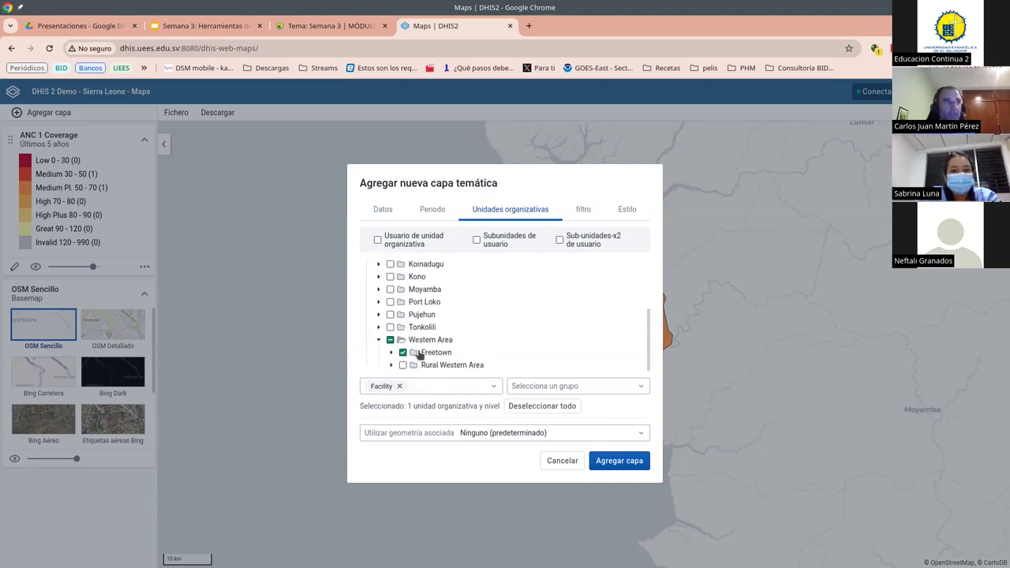
left_click(631, 463)
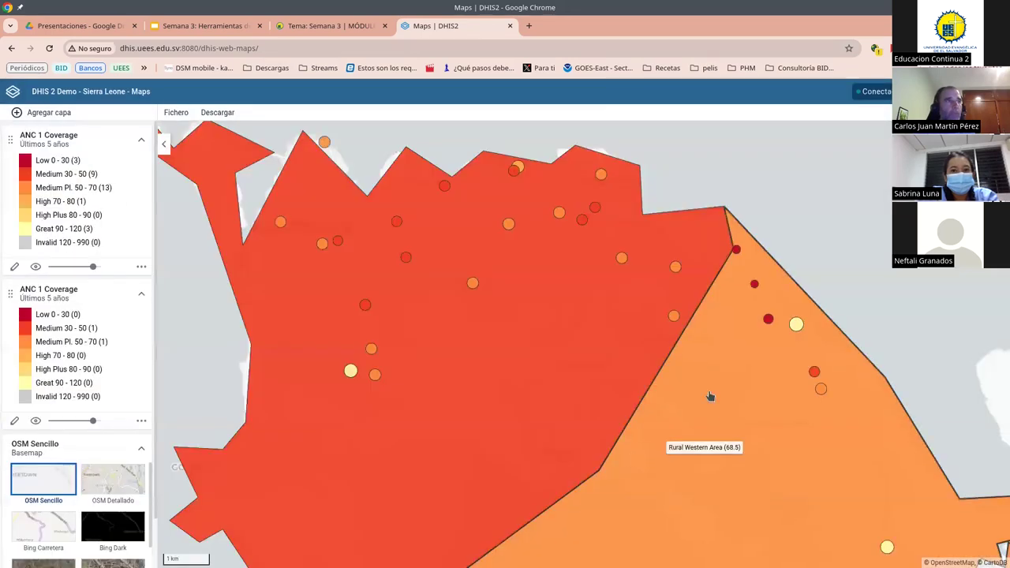
scroll(709, 396, "down", 2)
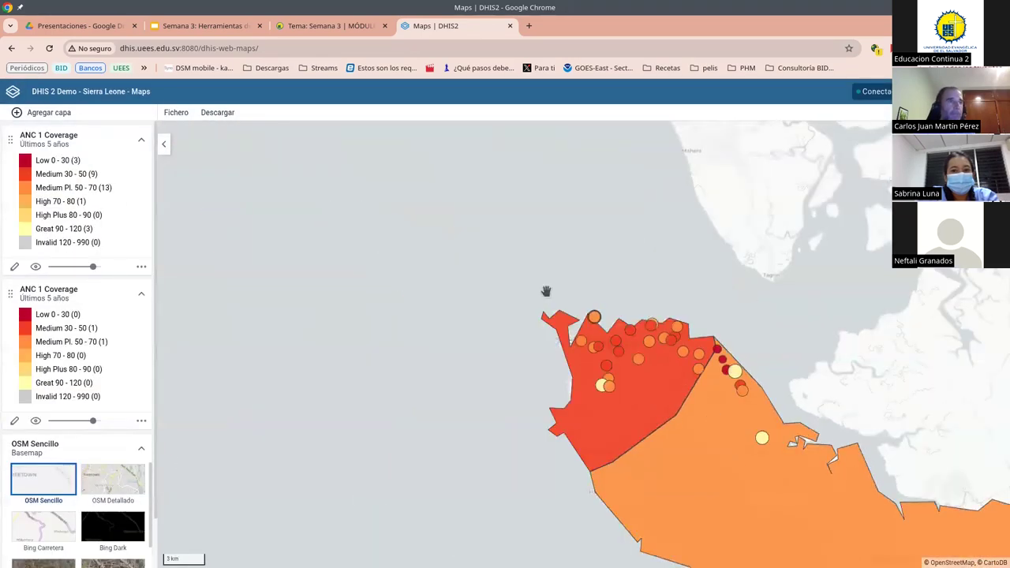
Step: Save the two-layer map under the name "Freetown - Atención prenatal - Mapa"
scroll(546, 292, "down", 1)
scroll(546, 292, "down", 2)
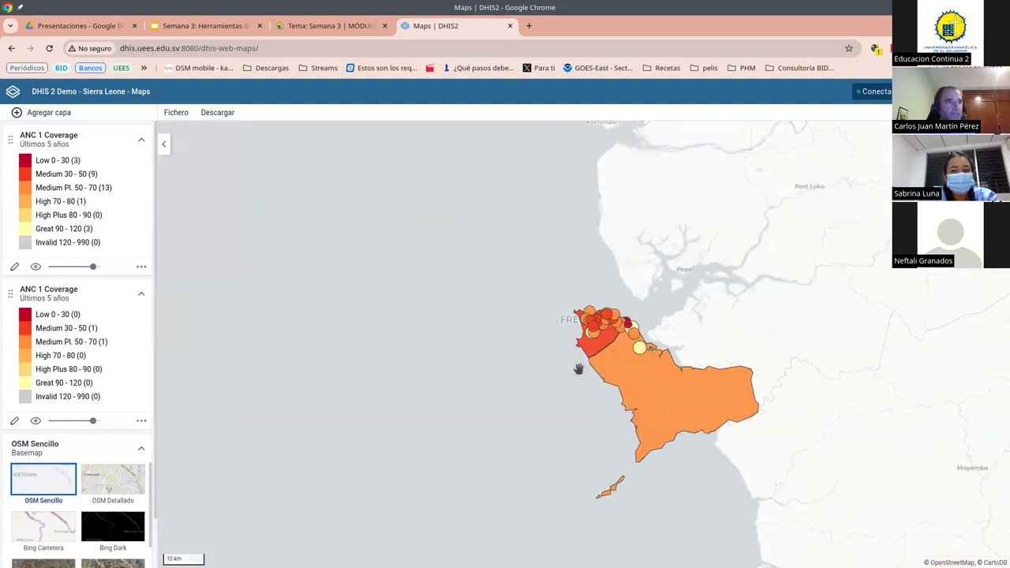
scroll(579, 370, "up", 2)
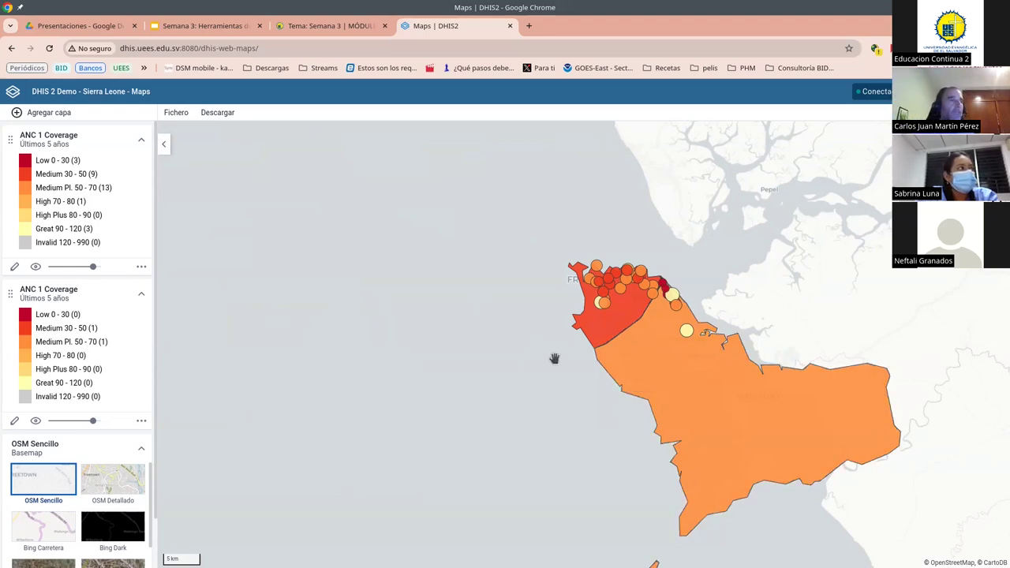
left_click(180, 116)
left_click(197, 169)
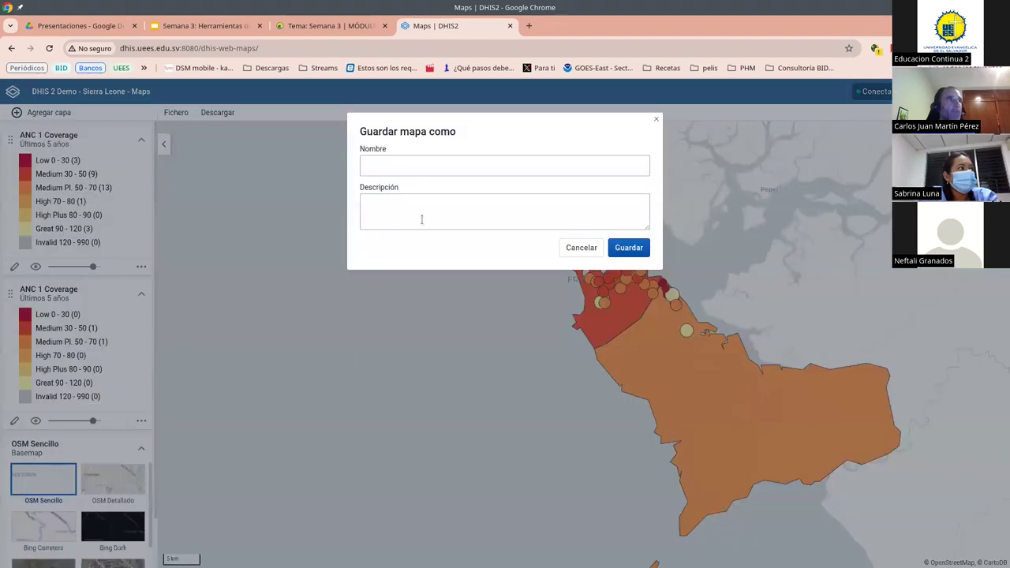
left_click(405, 165)
type("Freetown - Atención prenatal - Tabla")
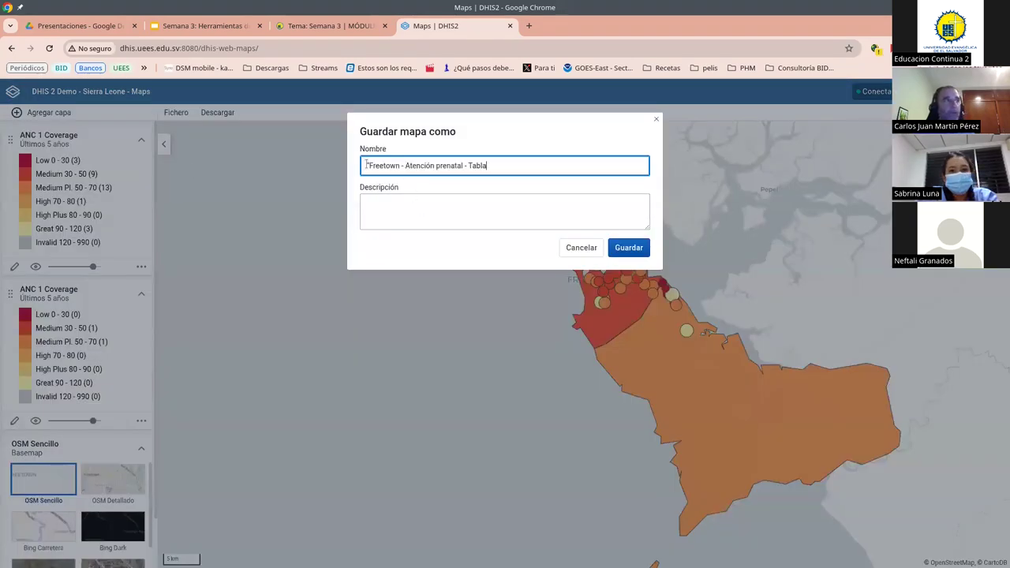
left_click(369, 165)
key("BackSpace")
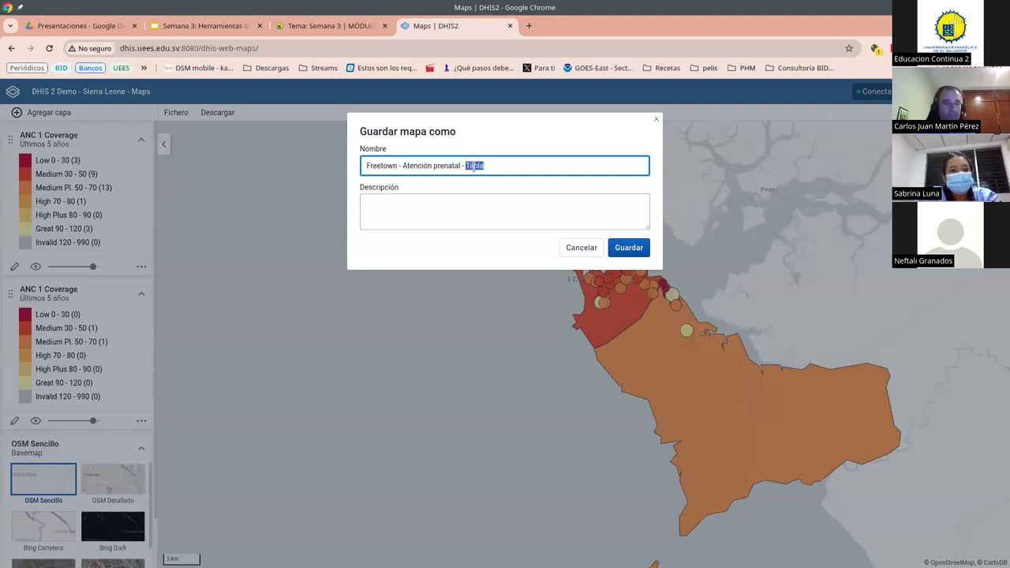
key("alt+Tab")
key("alt+Tab")
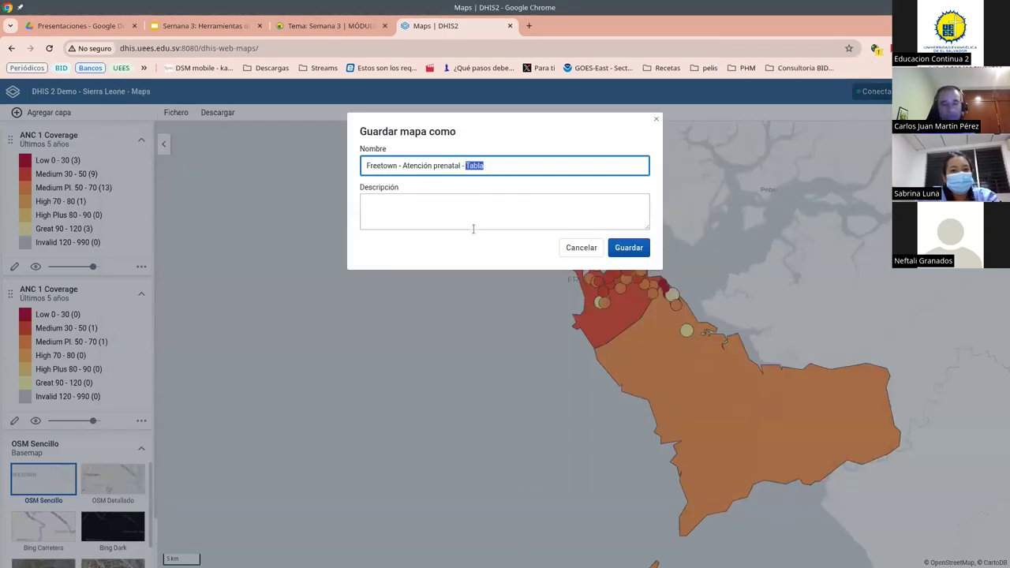
left_click(629, 247)
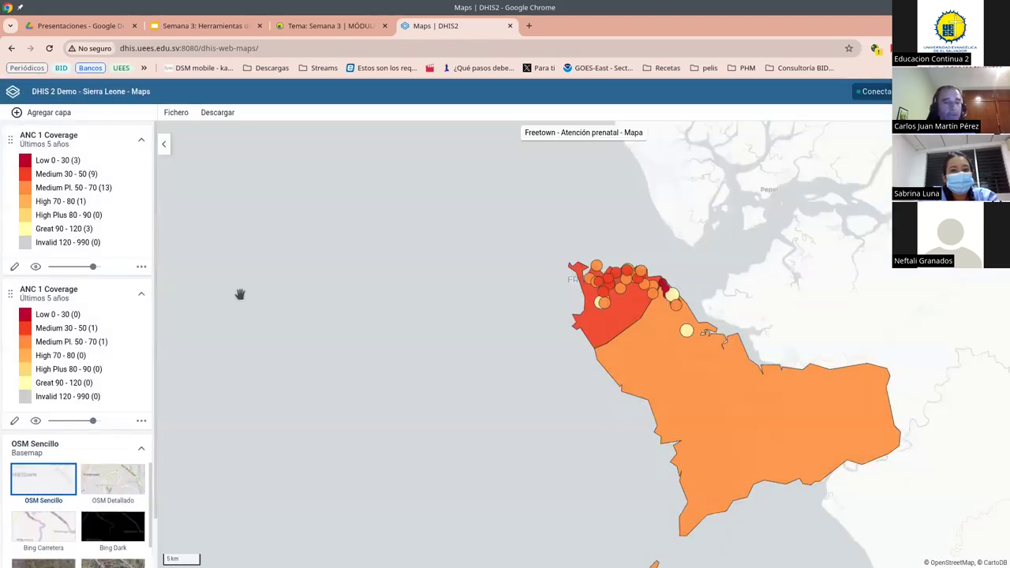
Step: Copy the dashboard name from item 4 of the letter and return to the map
key("alt+Tab")
scroll(367, 285, "down", 3)
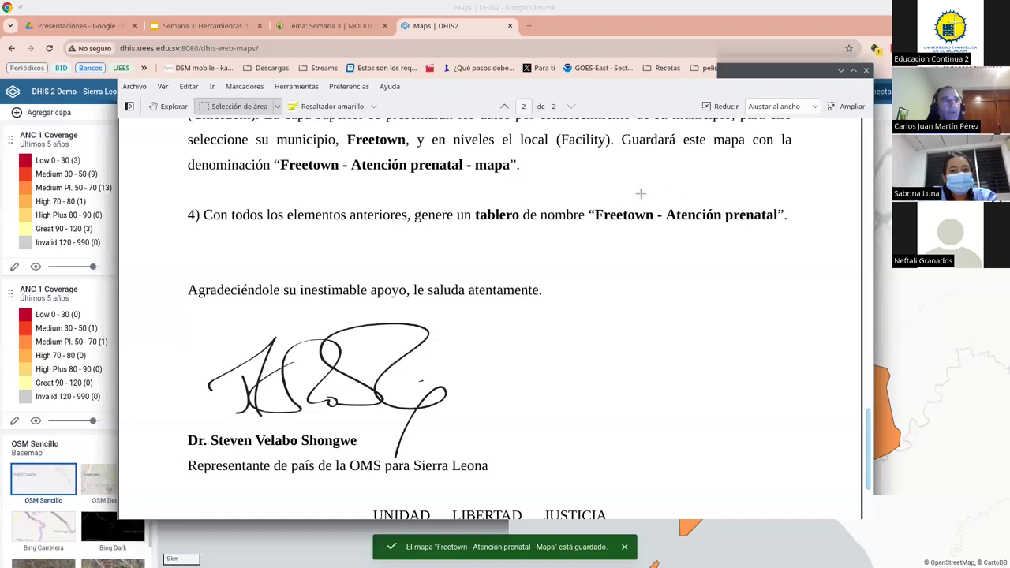
left_click_drag(594, 208, 779, 224)
left_click(811, 247)
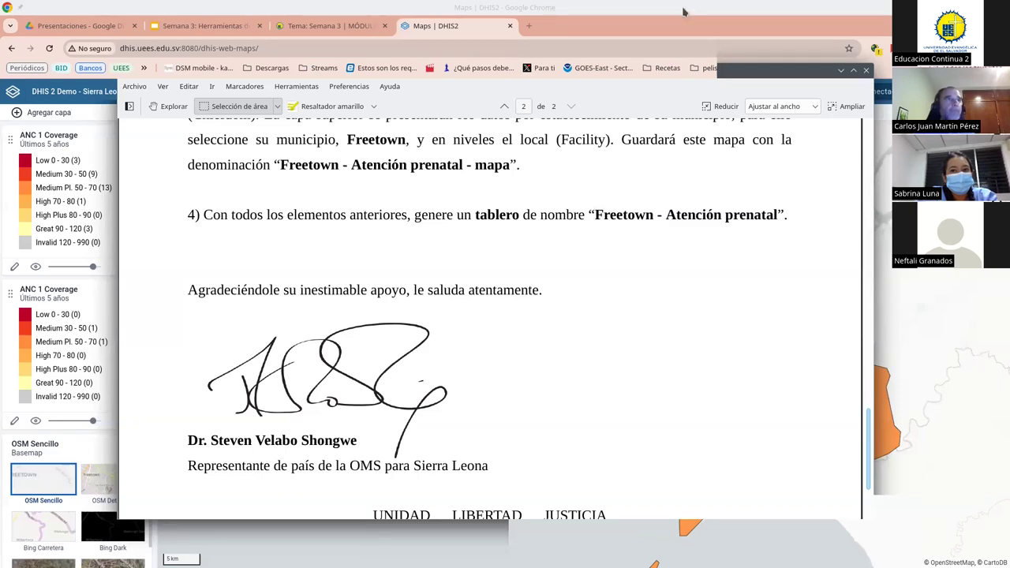
left_click(683, 11)
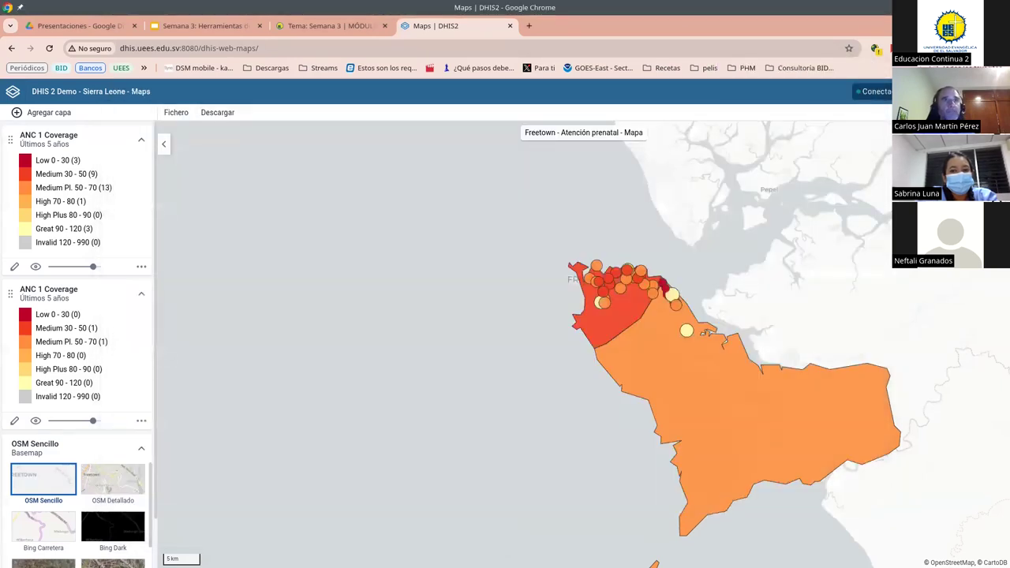
Step: Switch to the Tablero app and create a new dashboard titled "Freetown - Atención prenatal", without a leading quotation mark
left_click(964, 92)
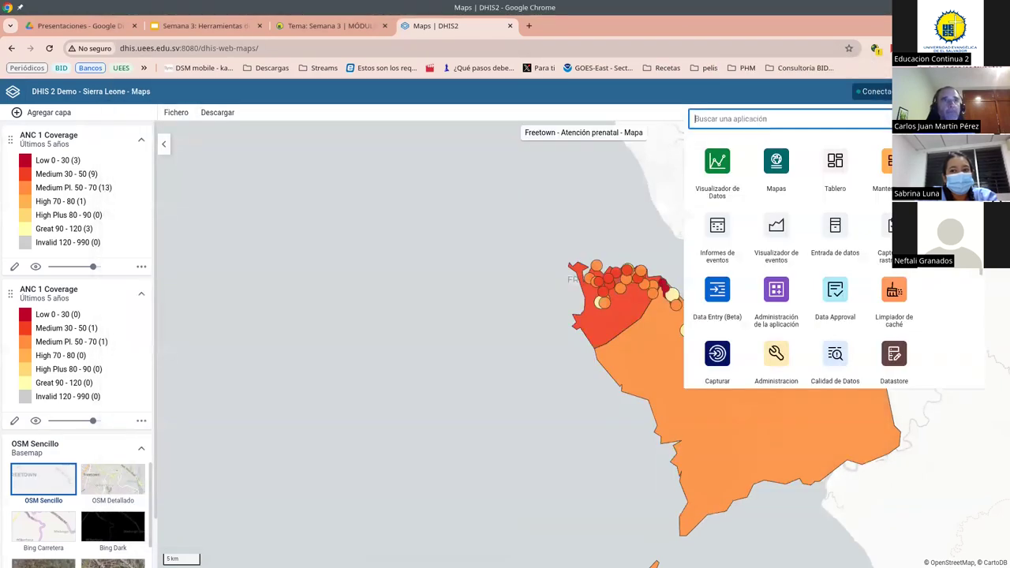
left_click(836, 164)
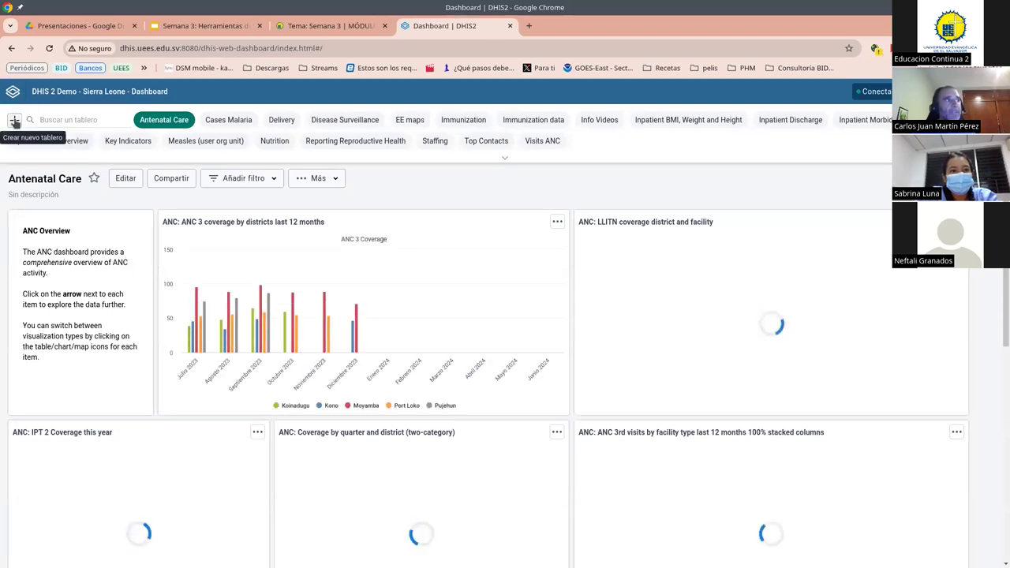
left_click(14, 121)
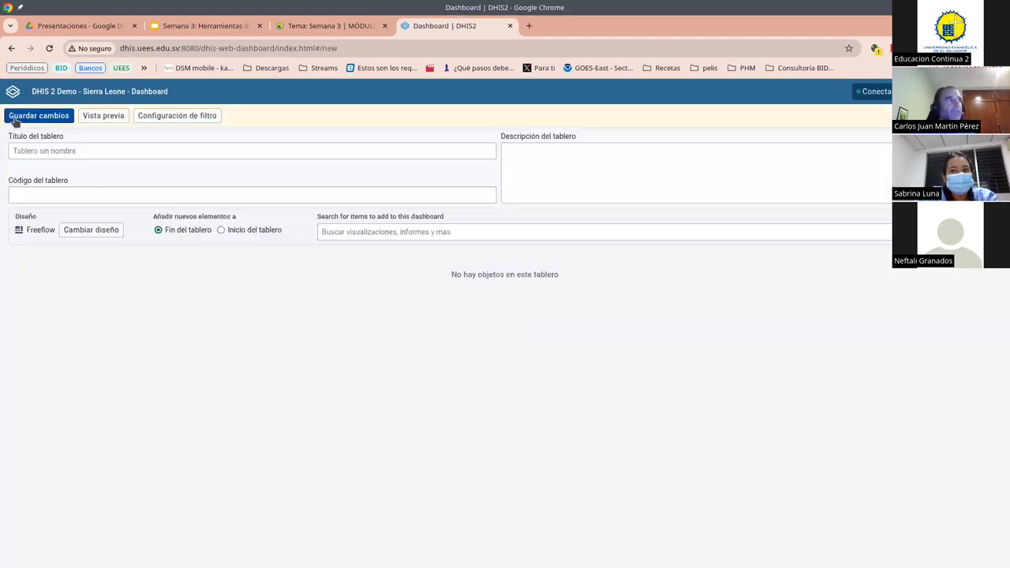
left_click(119, 150)
type("\"Freetown - Atención prenatal")
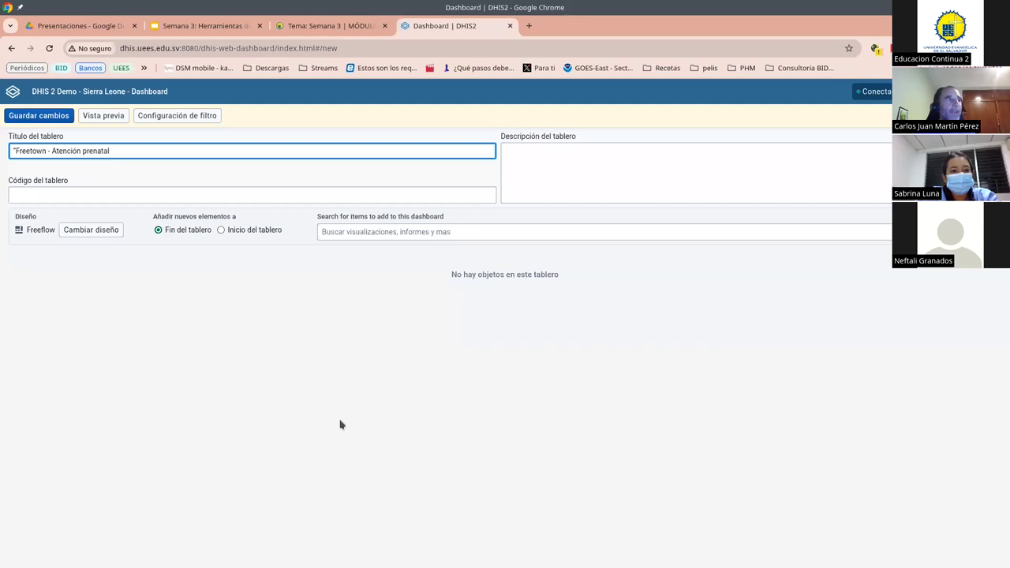
left_click(371, 232)
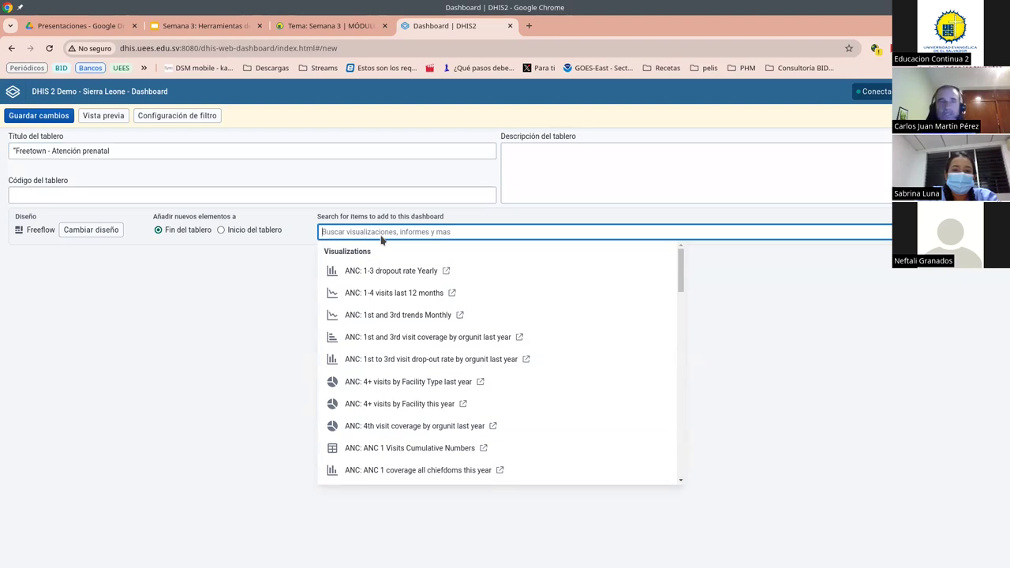
left_click(21, 150)
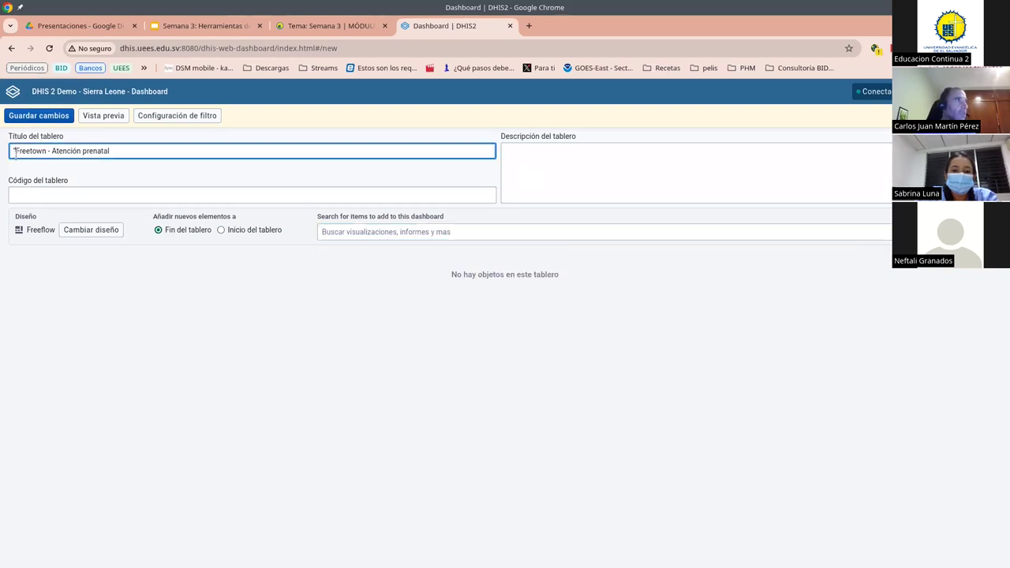
key("Delete")
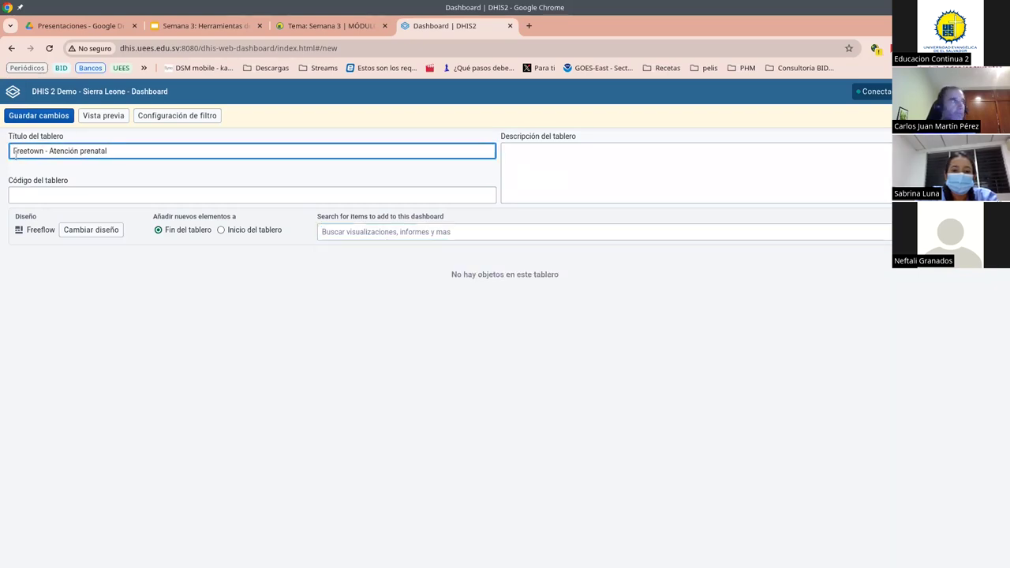
Step: Search for "Freetown" items and add Gráfica 1, Gráfica 2, Tabla pivote and Mapa to the dashboard
left_click(431, 233)
type("Freetown")
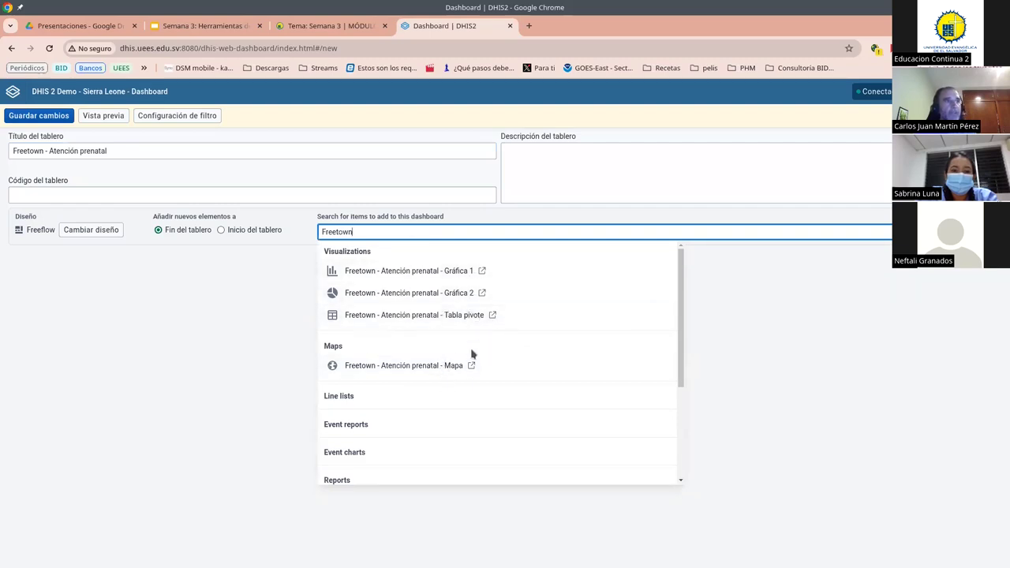
left_click(652, 271)
left_click(651, 294)
left_click(652, 315)
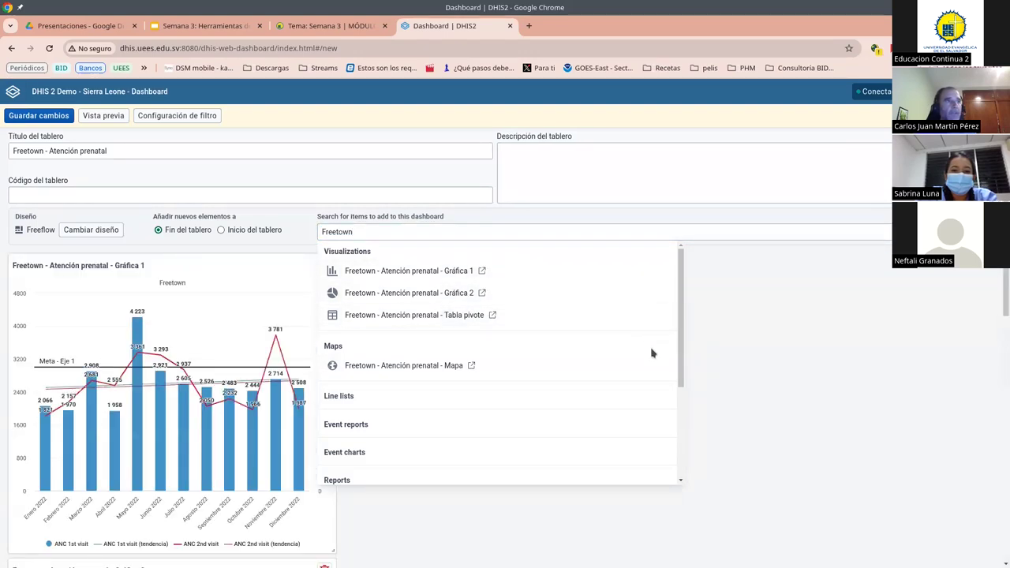
left_click(765, 344)
Step: Move the Gráfica 2 pie chart up beside Gráfica 1 in the dashboard's first row
scroll(640, 308, "down", 5)
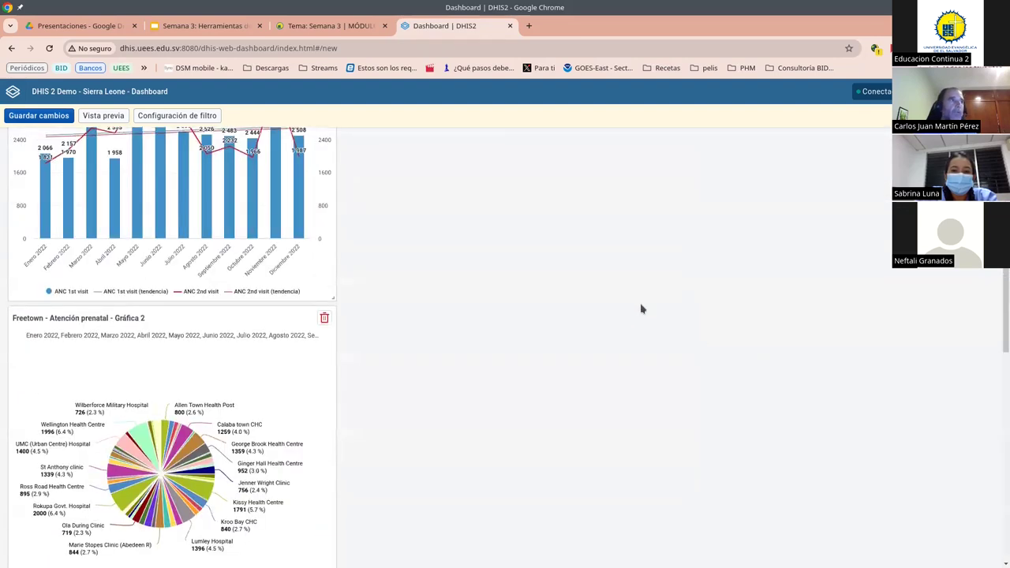
scroll(640, 309, "up", 5)
scroll(474, 308, "down", 5)
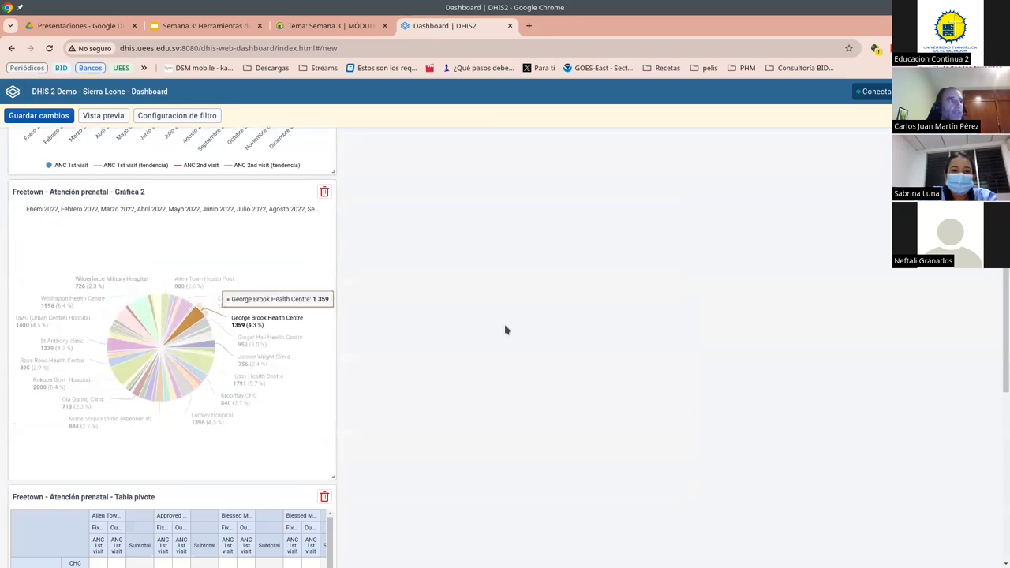
scroll(331, 521, "up", 3)
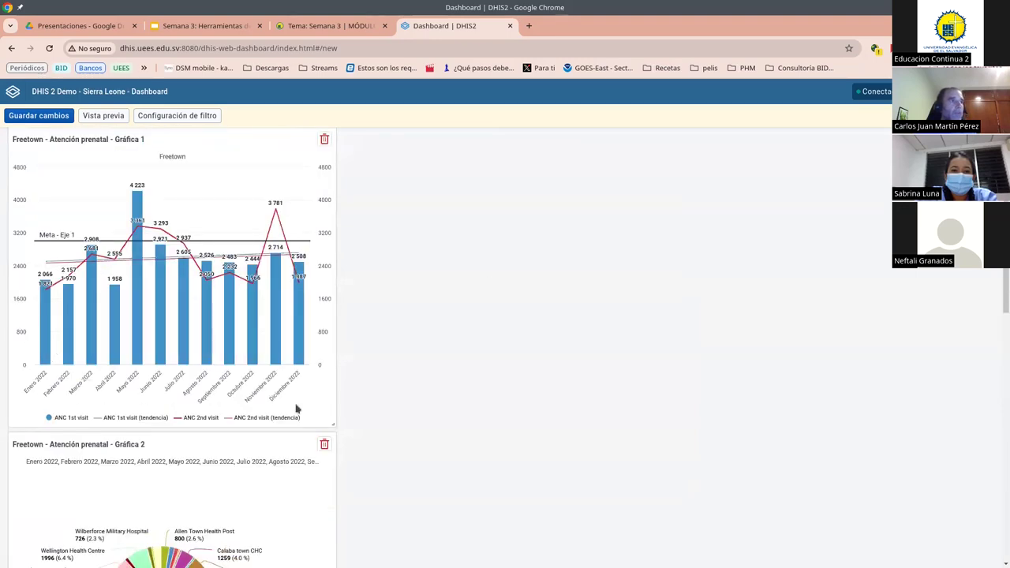
left_click_drag(237, 442, 575, 172)
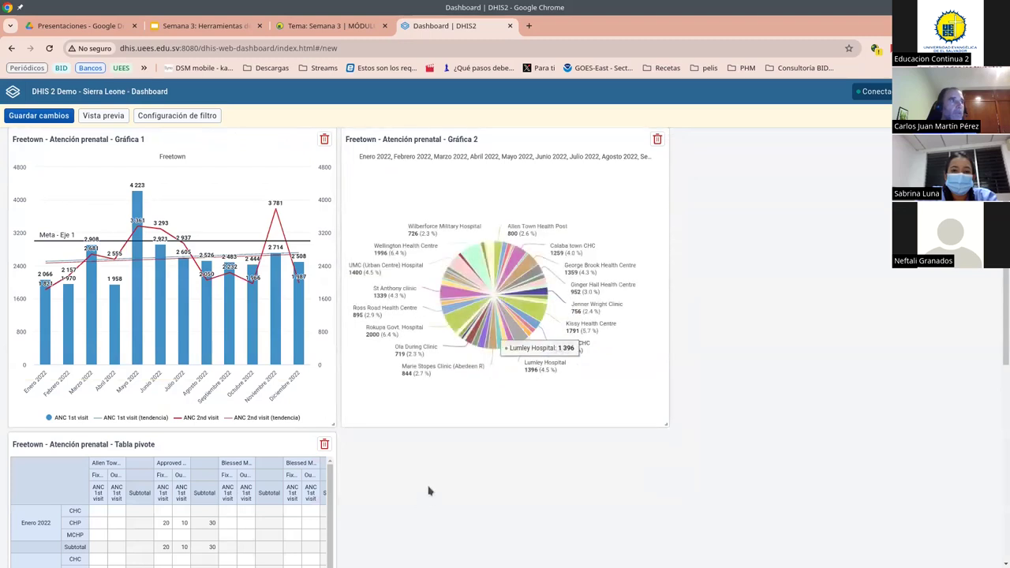
Step: Place the map beside the pivot table, below Gráfica 2, with both aligned in the second row
scroll(428, 489, "down", 6)
left_click_drag(316, 266, 550, 210)
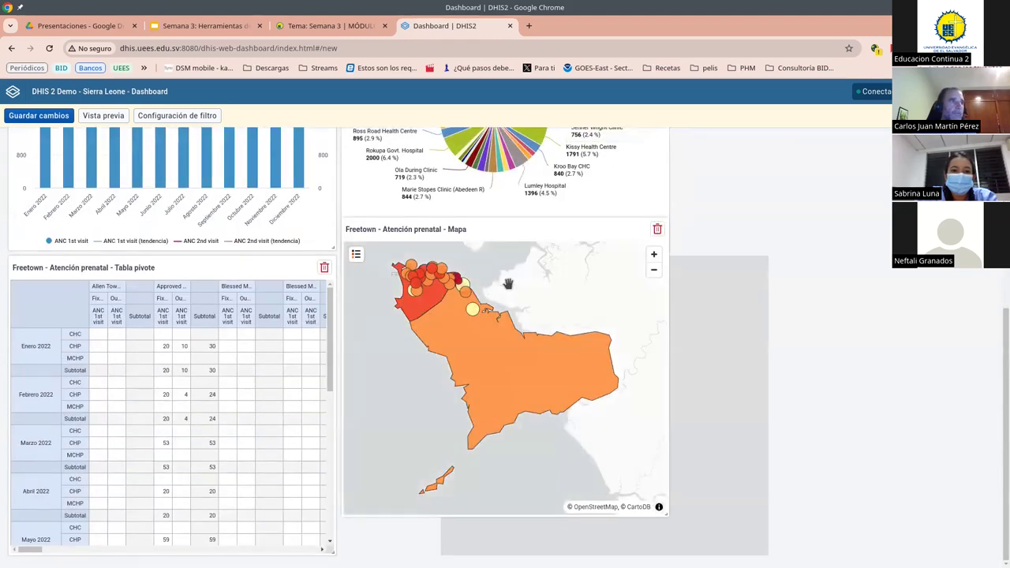
left_click_drag(537, 231, 580, 237)
left_click_drag(612, 267, 541, 275)
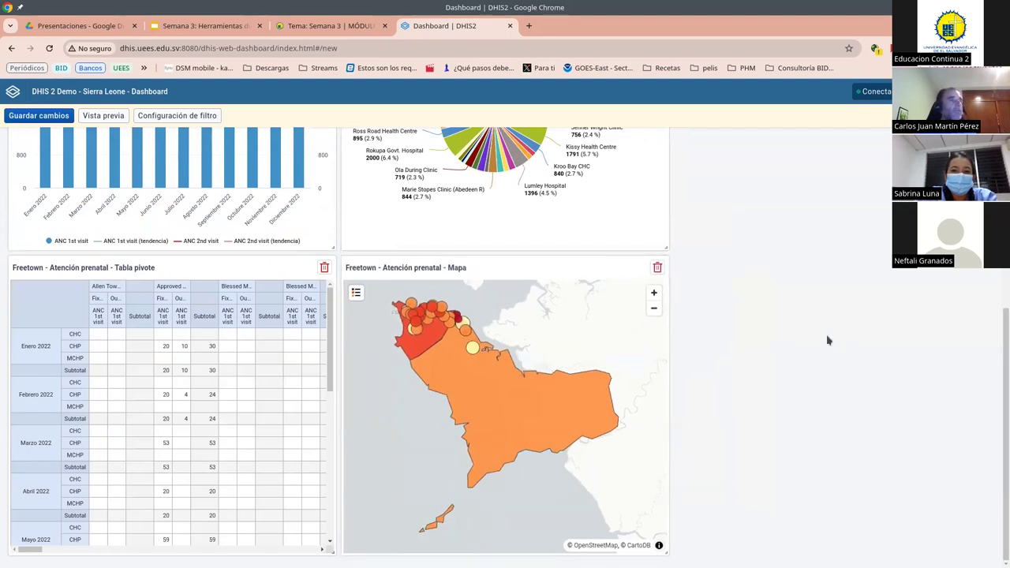
Step: Save the dashboard and mark it as a favourite
scroll(825, 347, "up", 4)
scroll(823, 349, "down", 4)
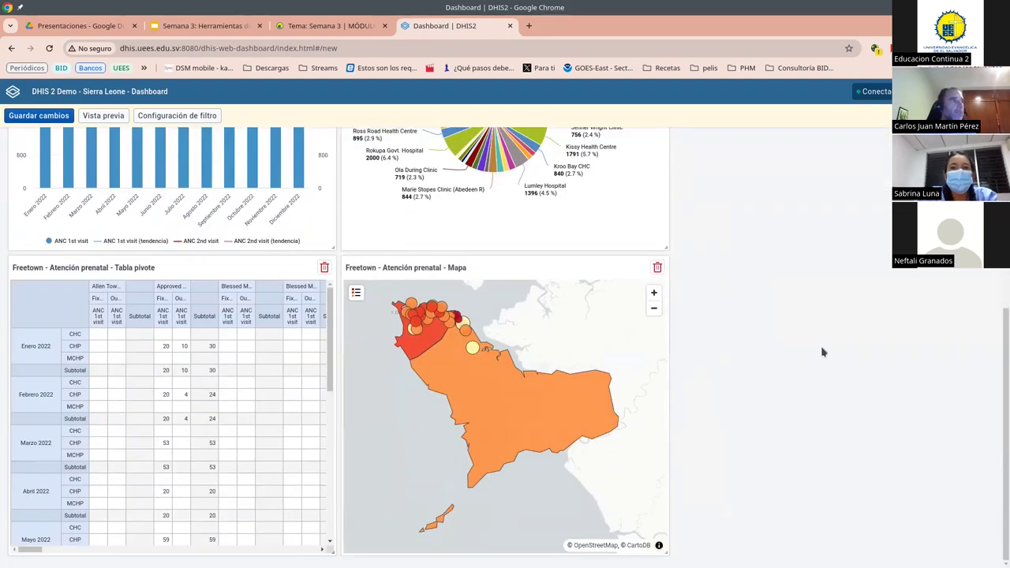
scroll(823, 350, "up", 5)
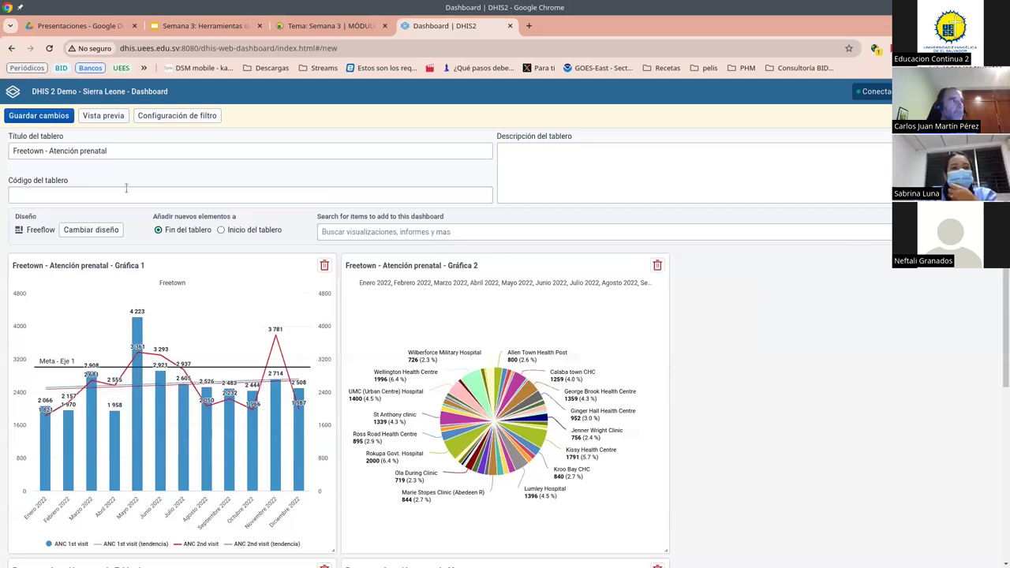
left_click(39, 116)
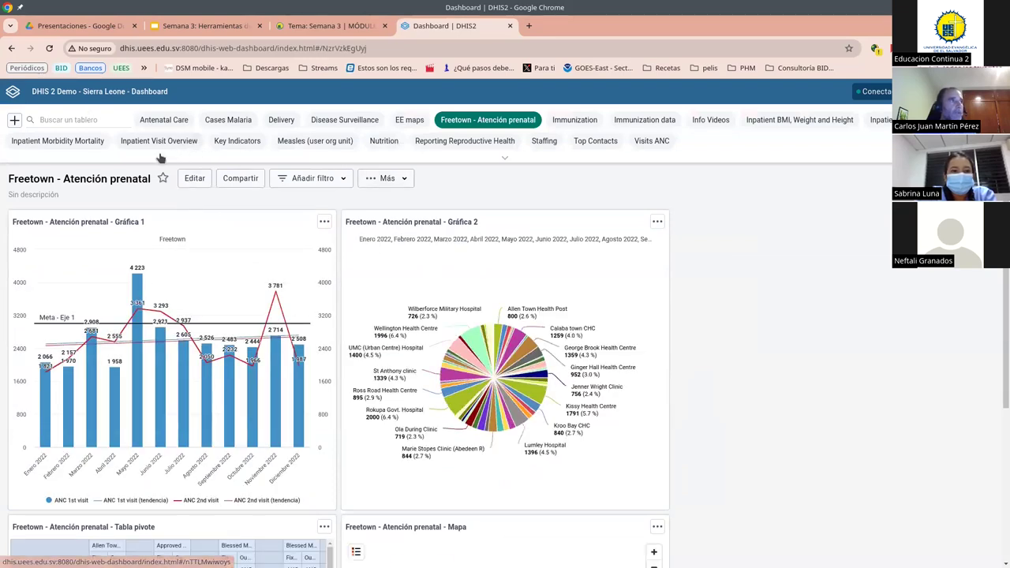
left_click(164, 178)
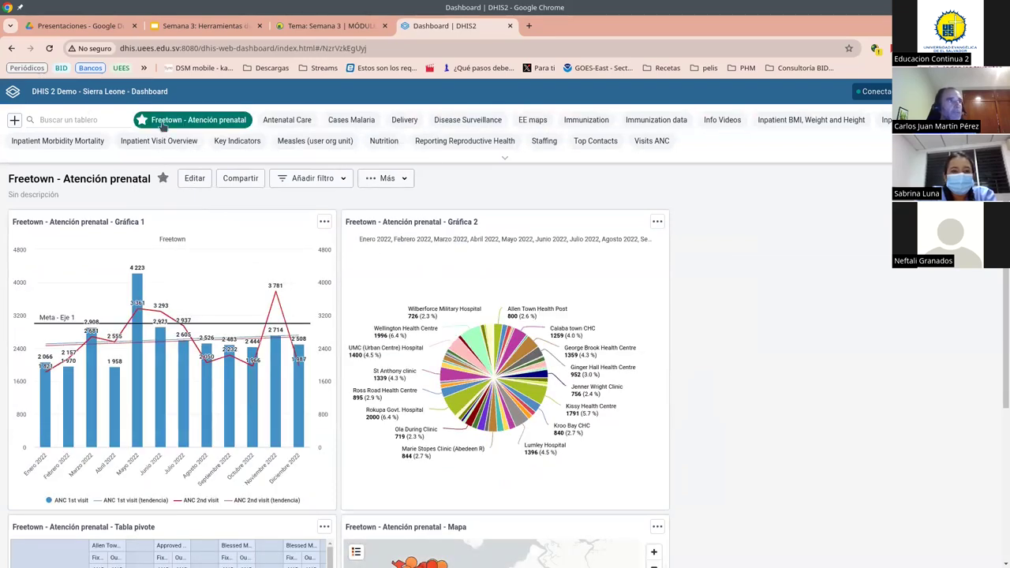
scroll(804, 267, "down", 3)
scroll(803, 272, "up", 3)
scroll(802, 279, "down", 3)
scroll(789, 277, "up", 3)
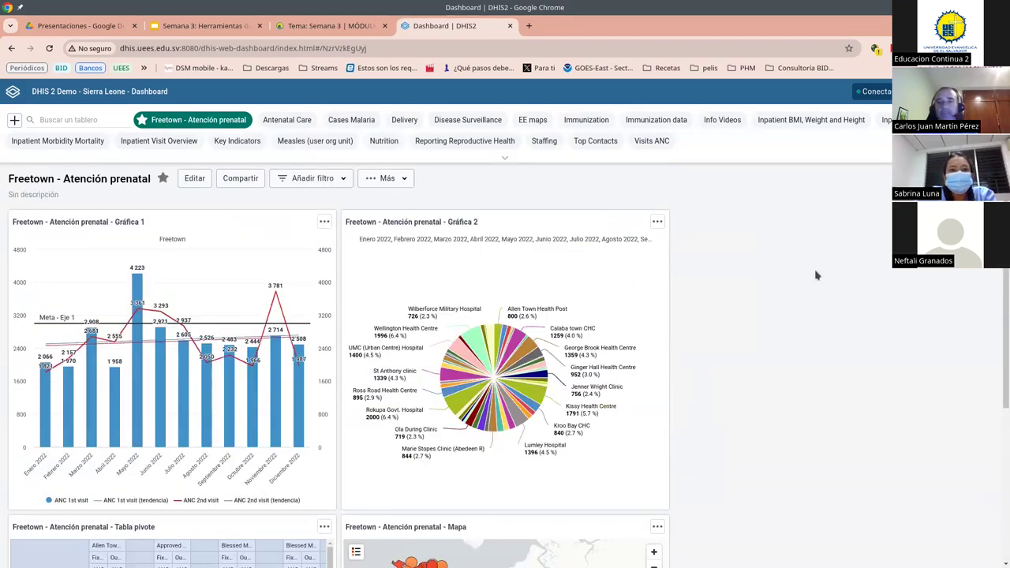
scroll(703, 325, "down", 3)
scroll(697, 330, "up", 3)
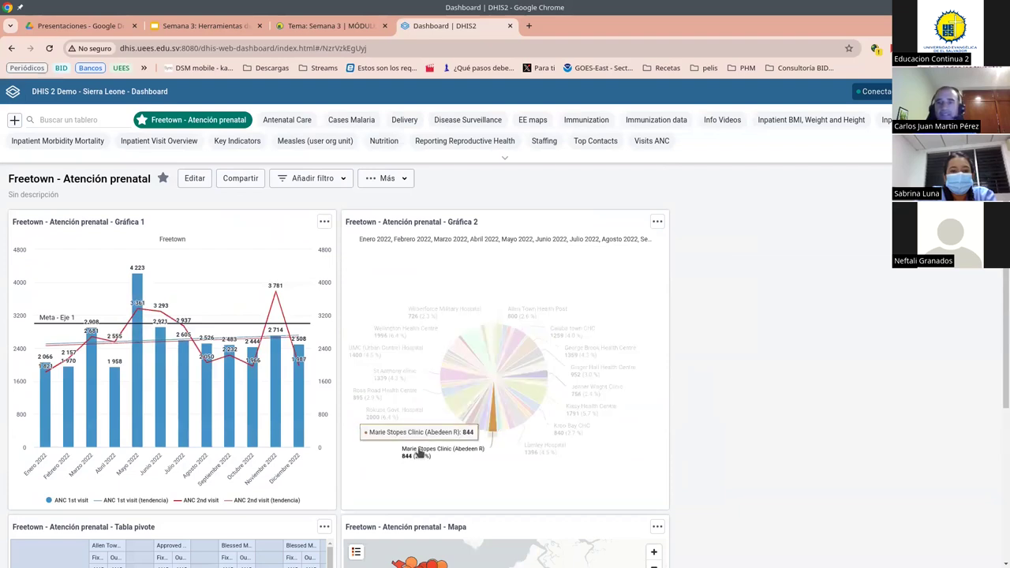
Step: Select Ultimos 12 meses as the relative period for a Periodo filter on the dashboard
left_click(342, 180)
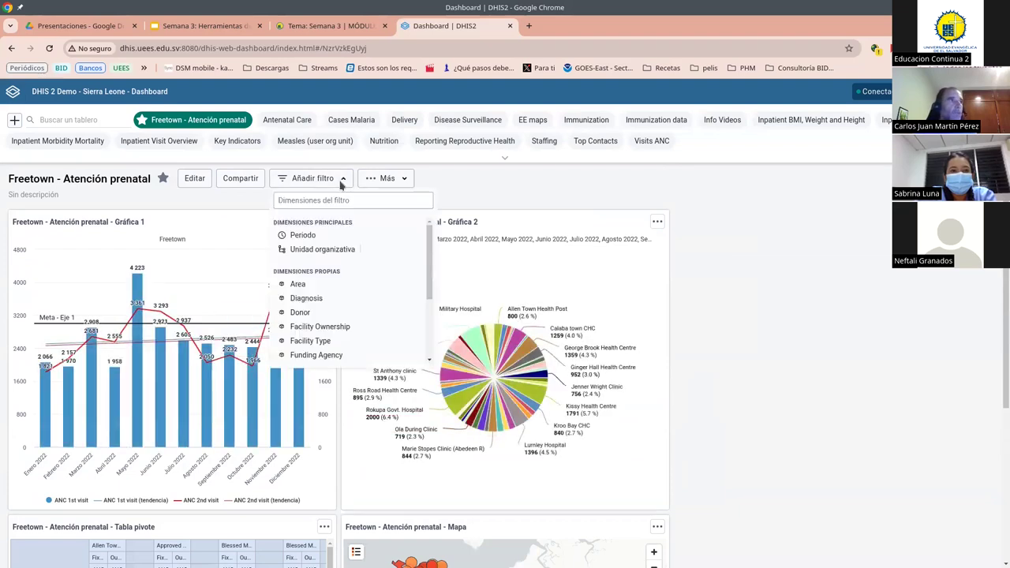
left_click(302, 235)
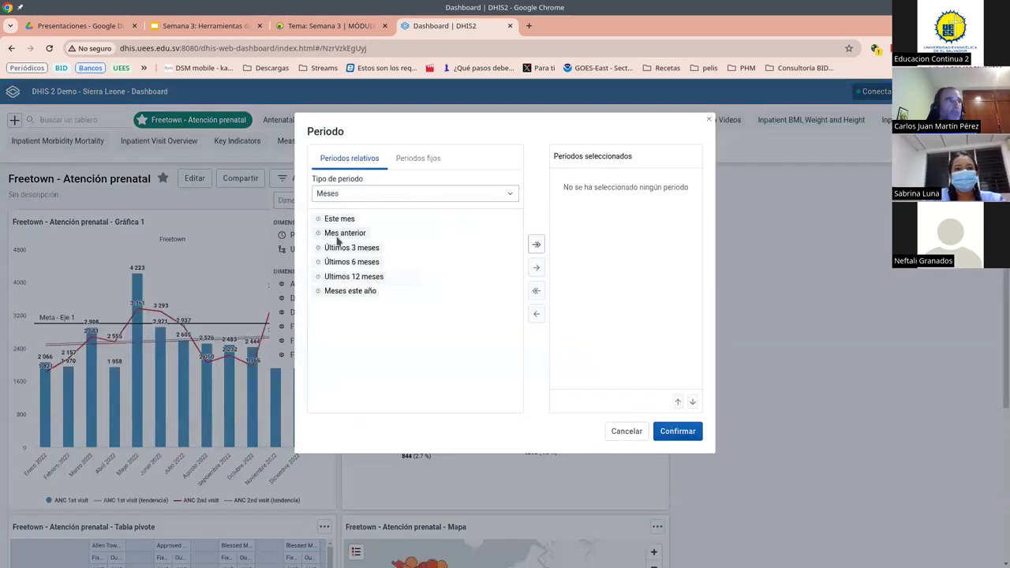
left_click(377, 278)
left_click(536, 269)
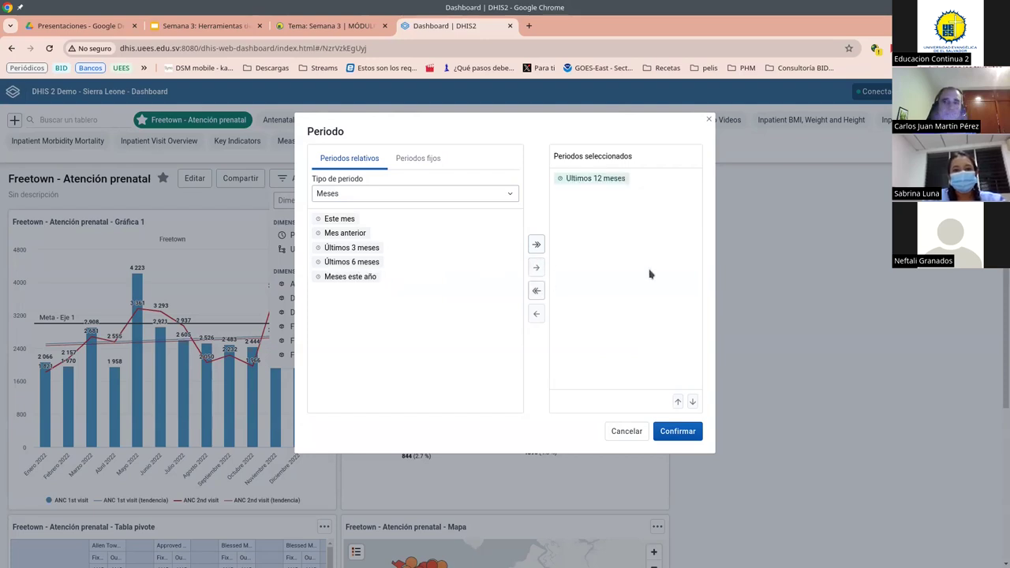